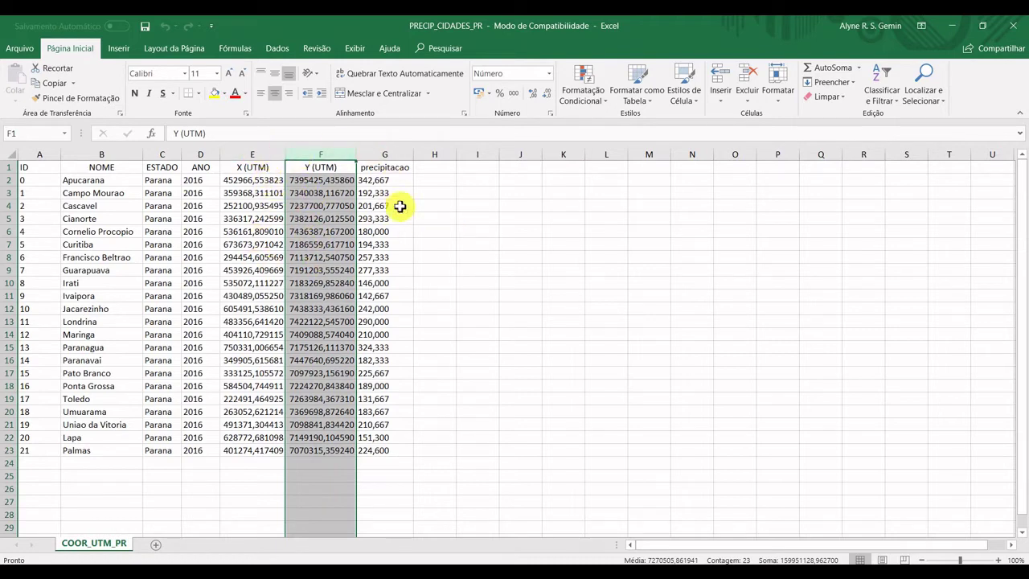
Step: Examine the precipitation table's city names, year, X and Y UTM coordinates and precipitation values
{"action": "left_click", "coordinate": [434, 218]}
{"action": "left_click_drag", "start_coordinate": [262, 180], "coordinate": [303, 180]}
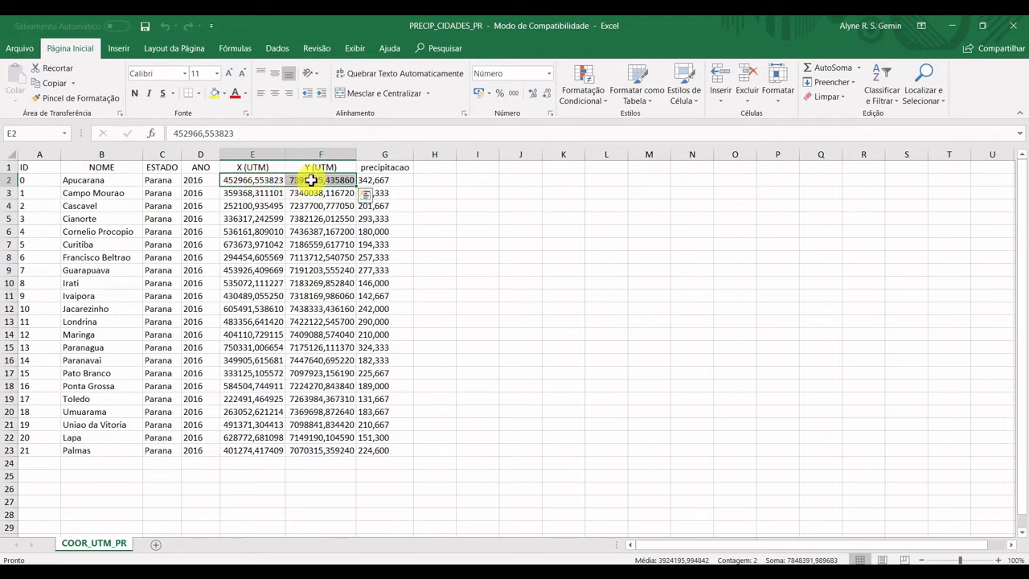
{"action": "left_click", "coordinate": [104, 183]}
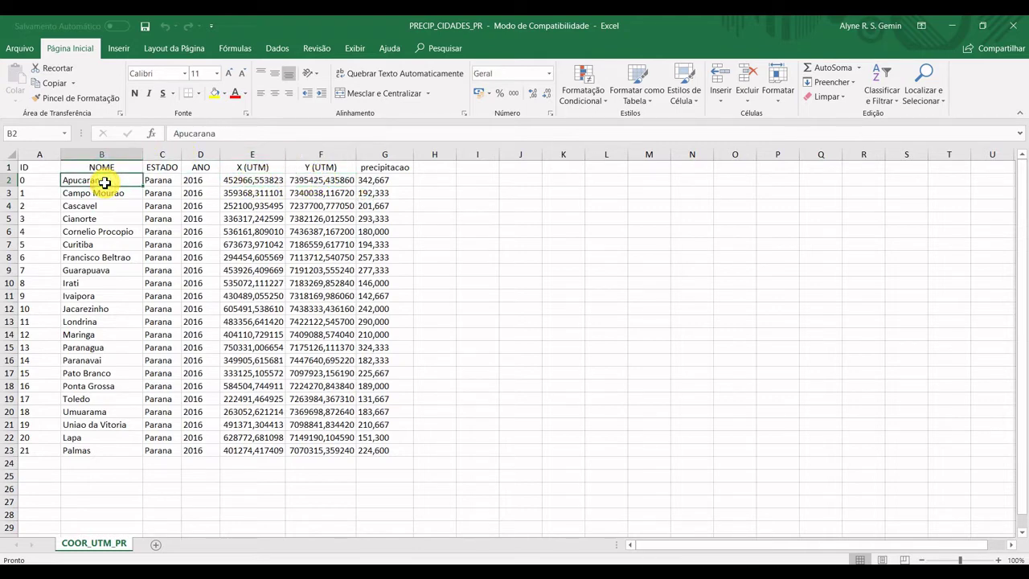
{"action": "left_click", "coordinate": [391, 180]}
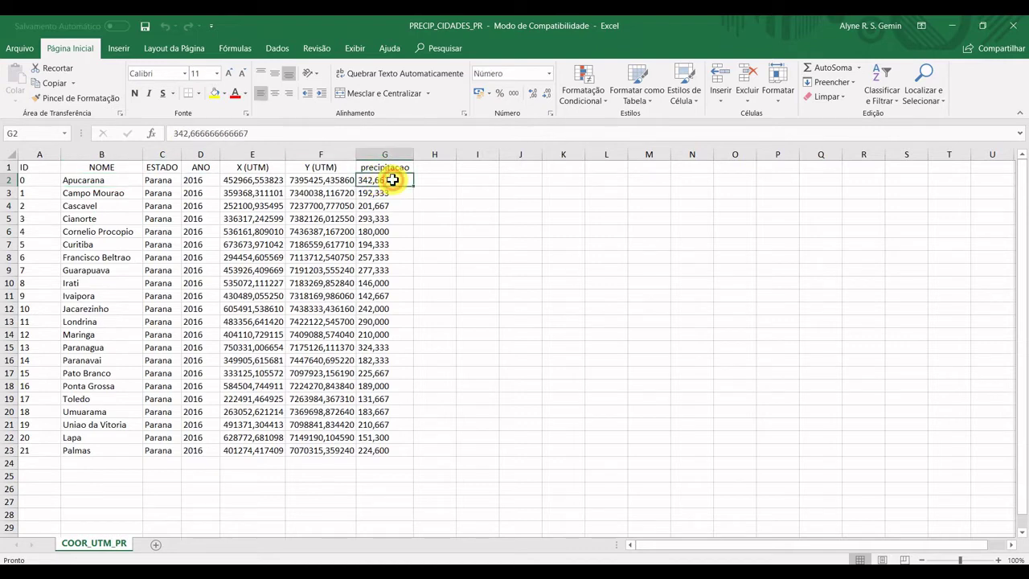
{"action": "left_click", "coordinate": [198, 180]}
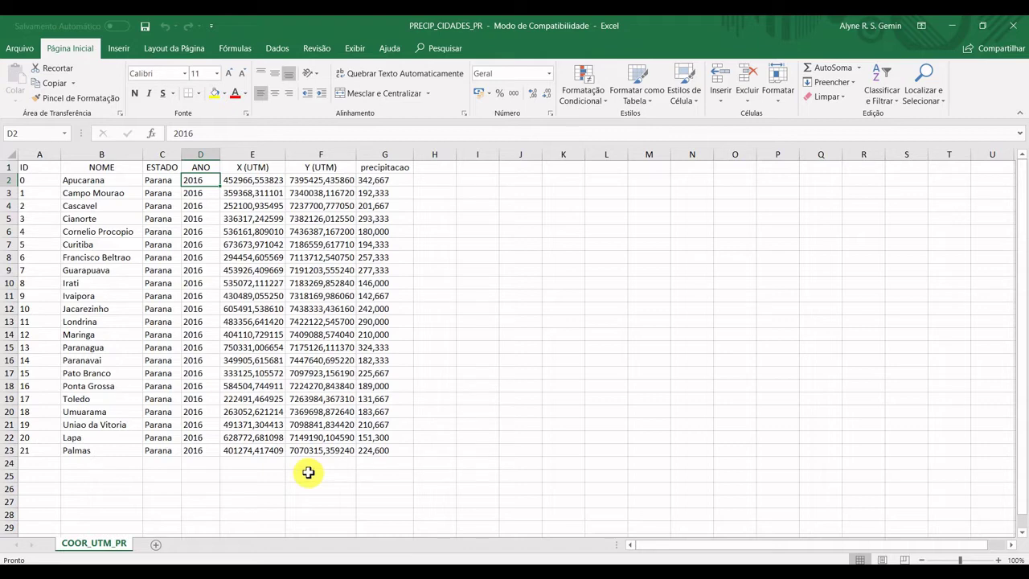
{"action": "left_click_drag", "start_coordinate": [101, 450], "coordinate": [104, 180]}
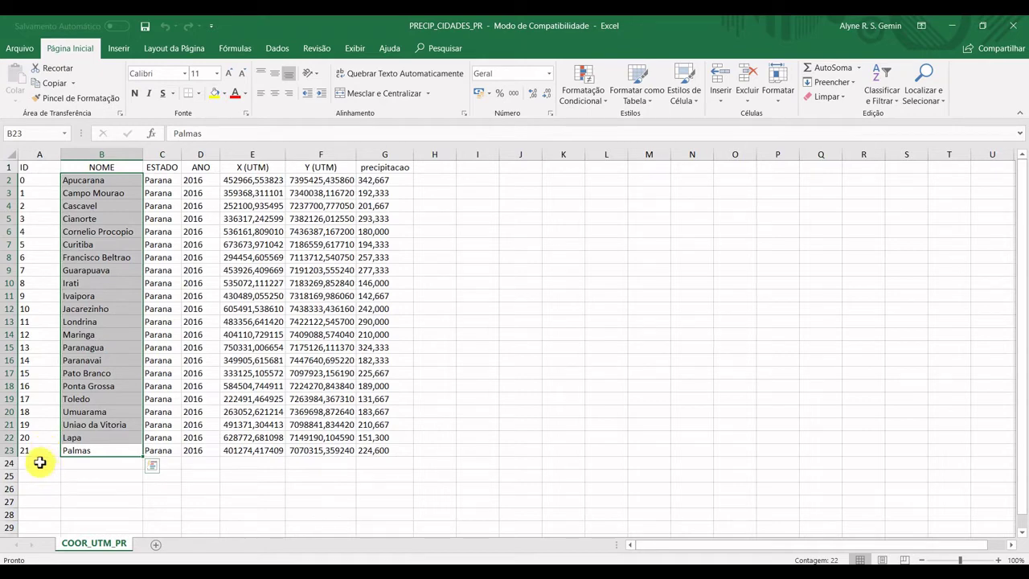
{"action": "left_click_drag", "start_coordinate": [40, 463], "coordinate": [379, 461]}
{"action": "left_click", "coordinate": [522, 444]}
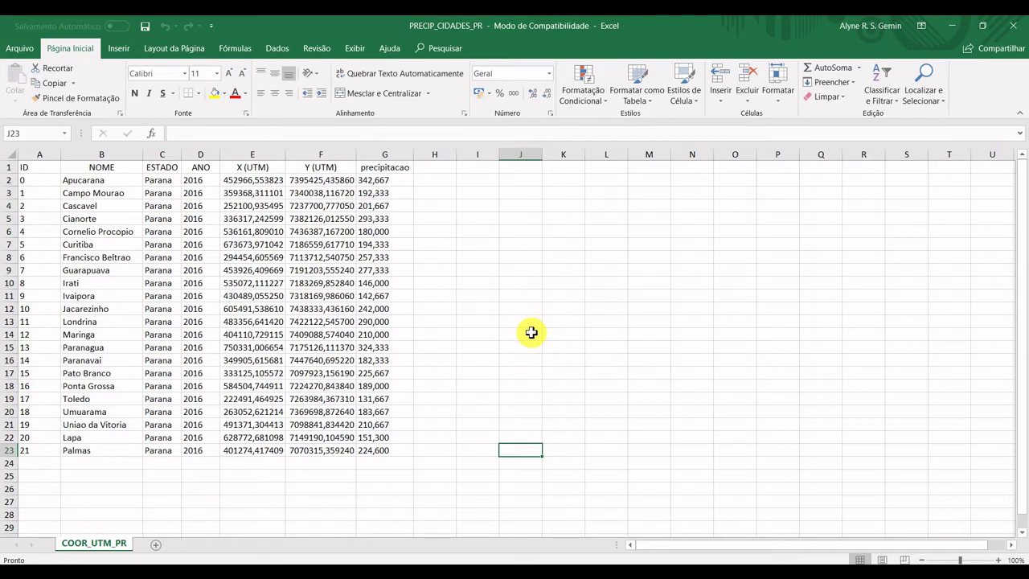
Step: Save the workbook as PRECIP_CIDADES_PR in CSV UTF-8 (comma-delimited) format in the TABELA folder, and close Excel
{"action": "left_click", "coordinate": [12, 48]}
{"action": "left_click", "coordinate": [66, 227]}
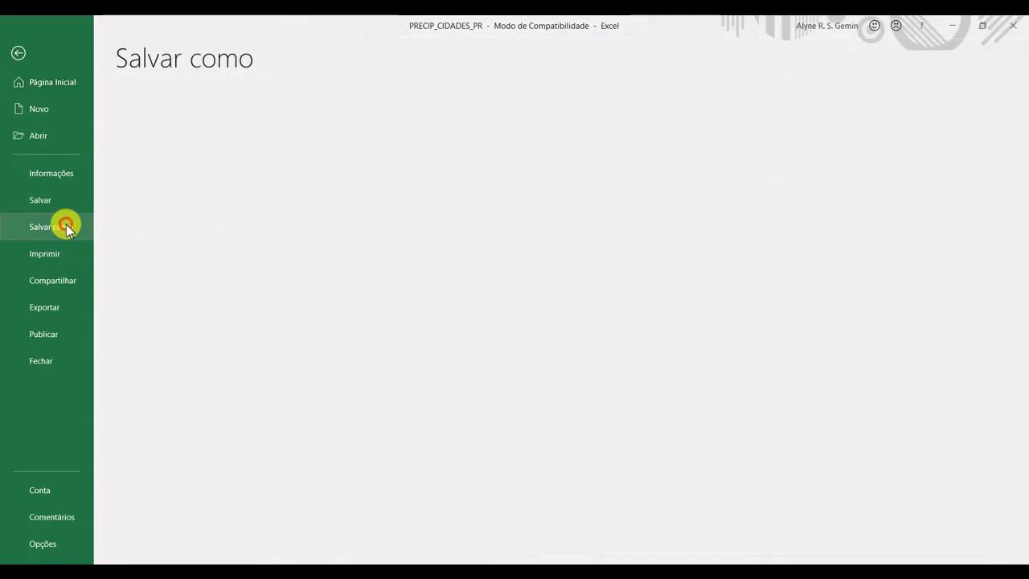
{"action": "left_click", "coordinate": [512, 110]}
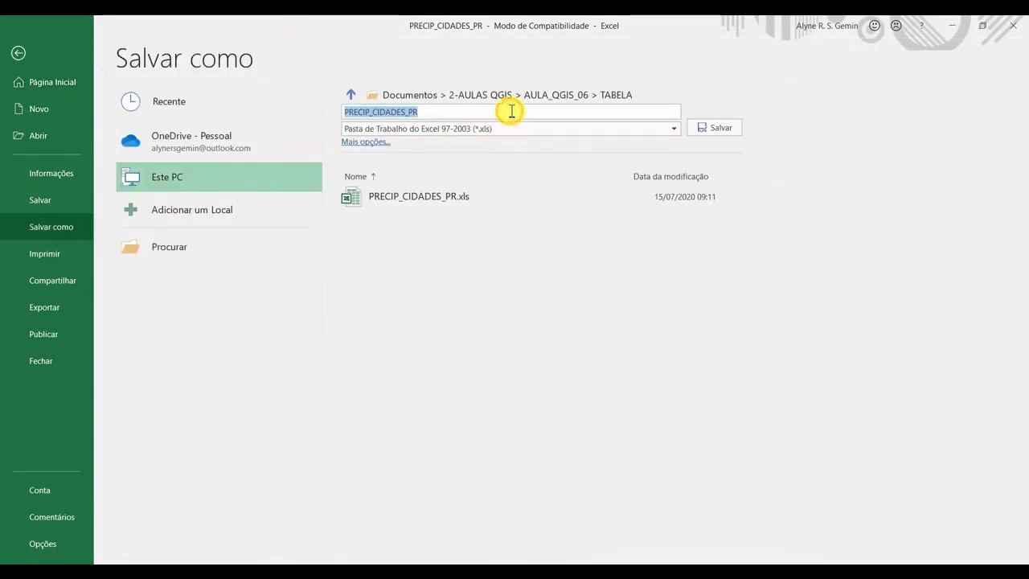
{"action": "left_click", "coordinate": [610, 95]}
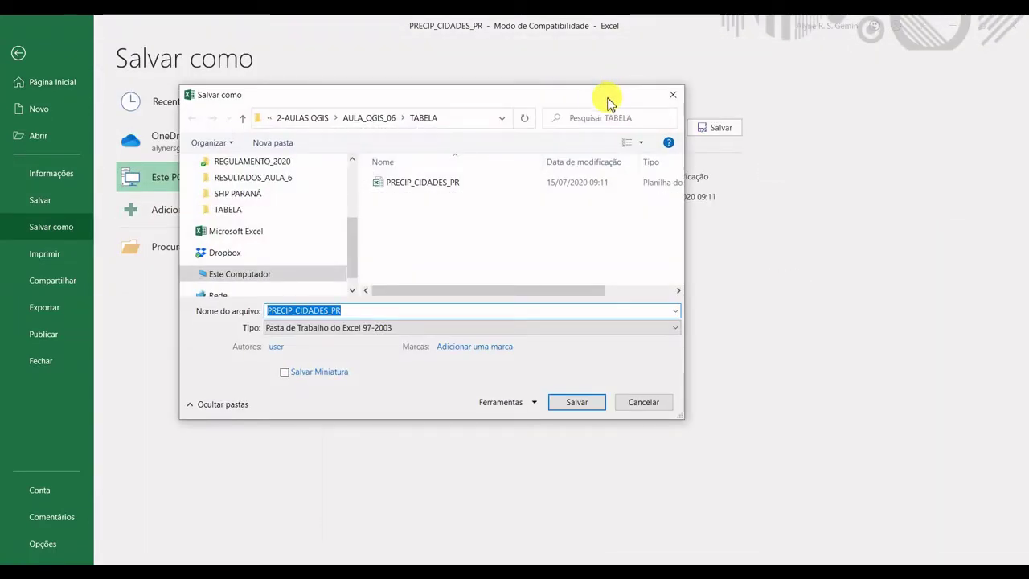
{"action": "left_click_drag", "start_coordinate": [603, 96], "coordinate": [640, 74]}
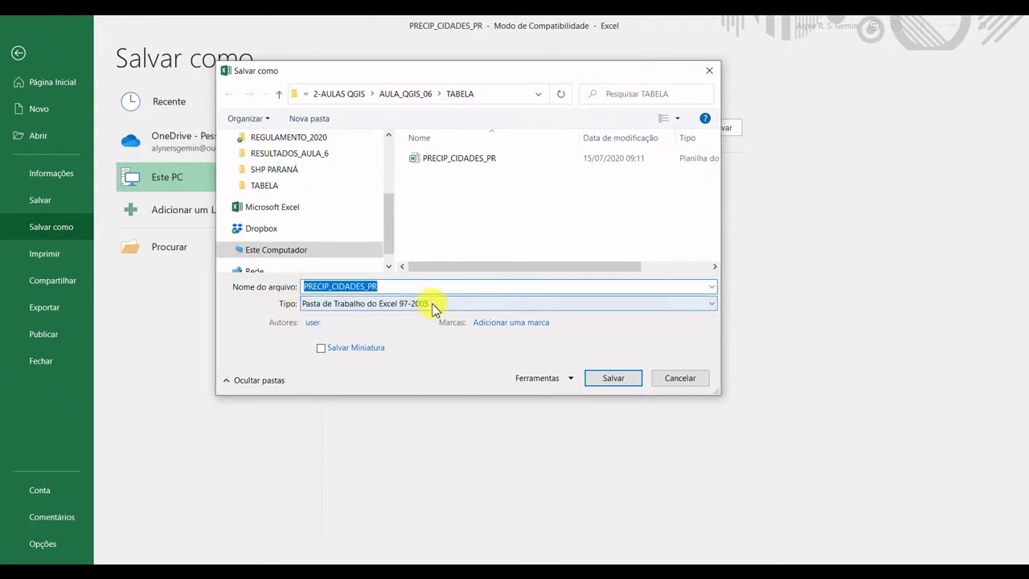
{"action": "left_click", "coordinate": [712, 304]}
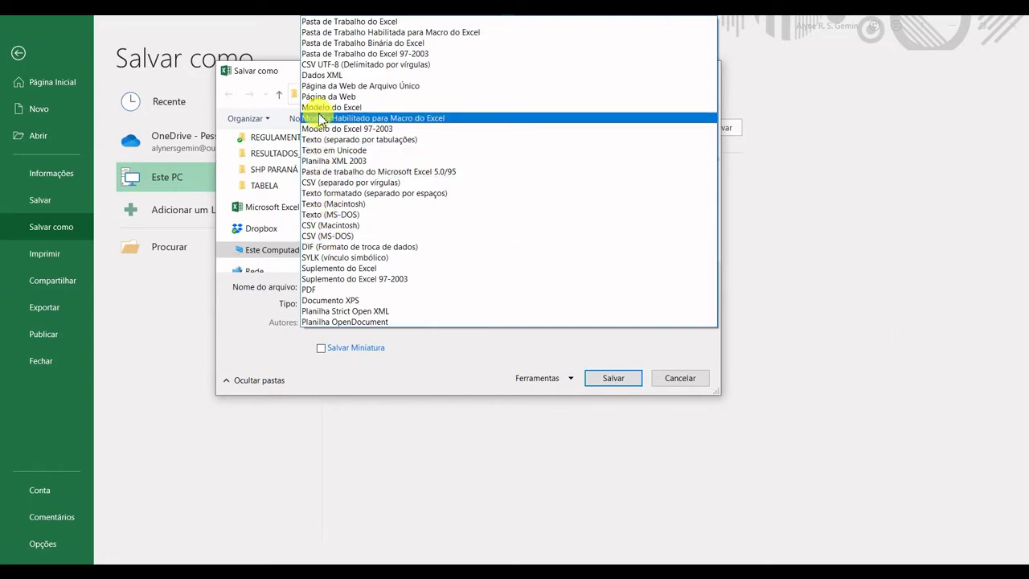
{"action": "left_click", "coordinate": [375, 66]}
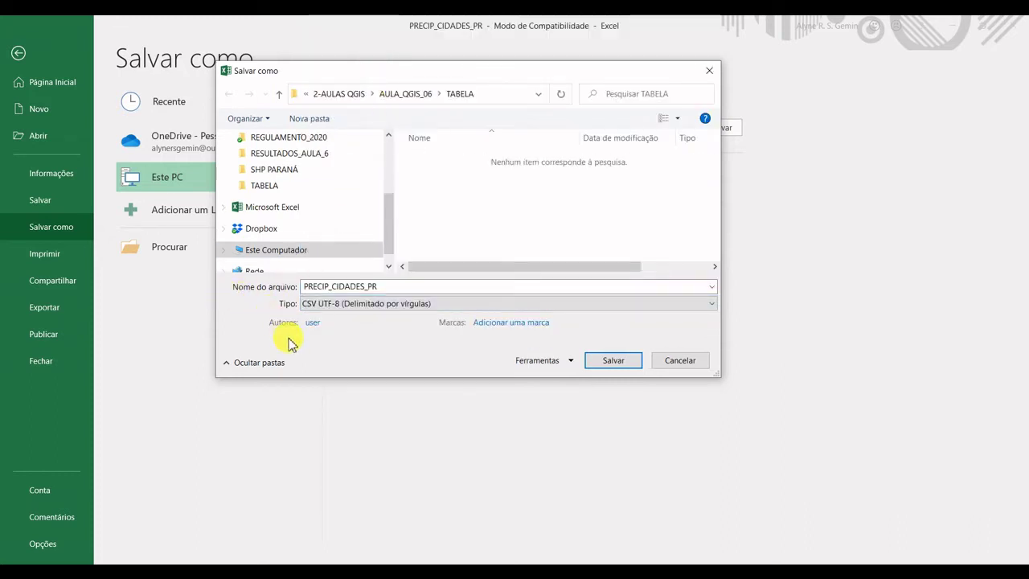
{"action": "left_click", "coordinate": [469, 283]}
{"action": "left_click", "coordinate": [615, 360]}
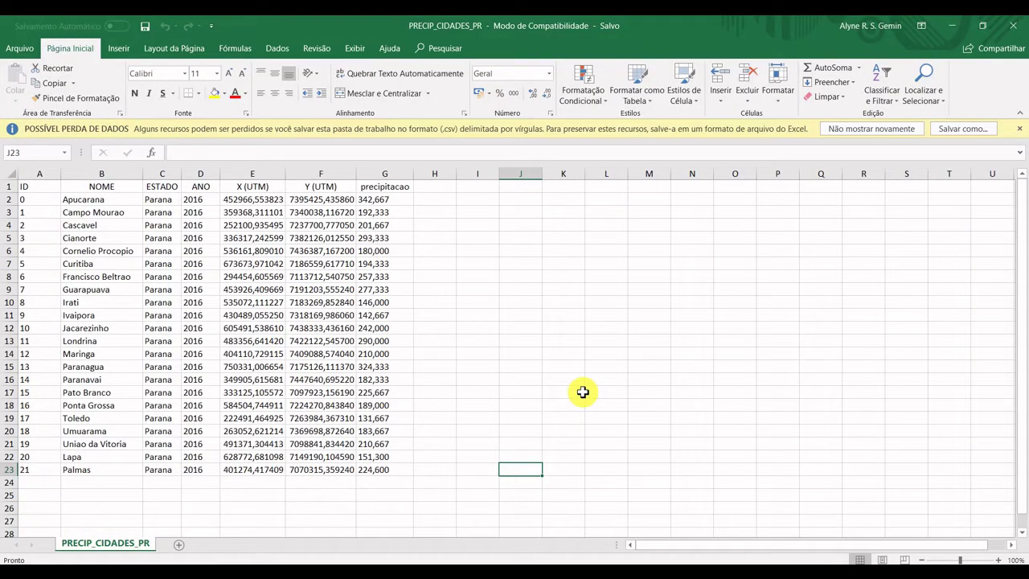
{"action": "left_click", "coordinate": [1012, 26]}
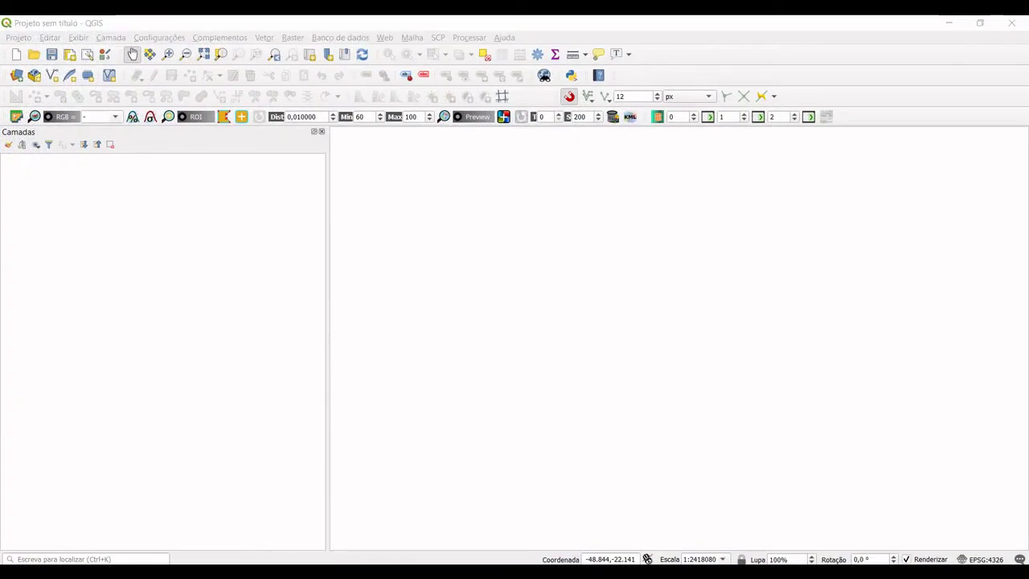
Step: Switch to File Explorer and extract the 41mu2500gsr ZIP archive directly into its SHP PARANÁ folder
{"action": "left_click", "coordinate": [336, 572]}
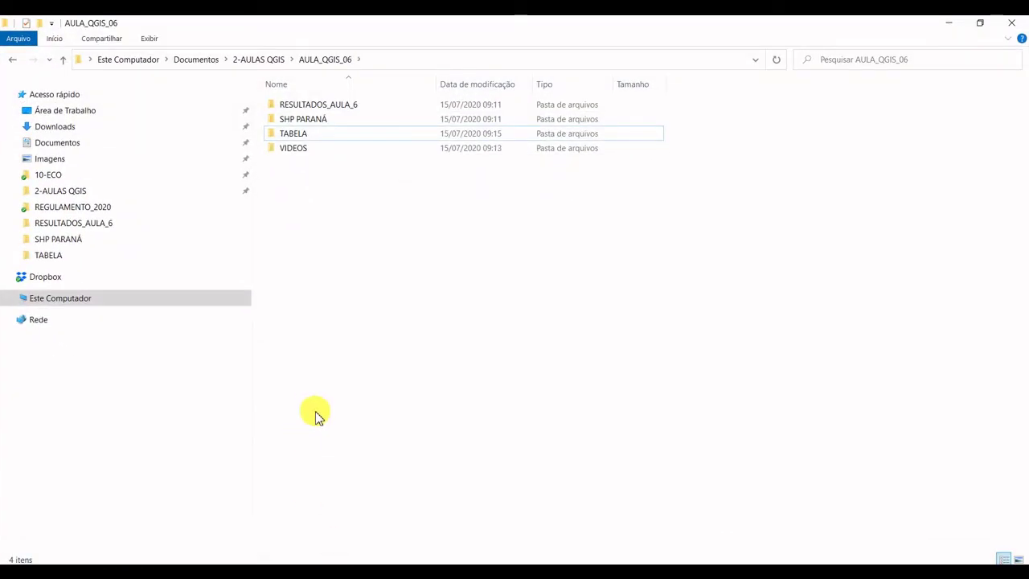
{"action": "double_click", "coordinate": [303, 121]}
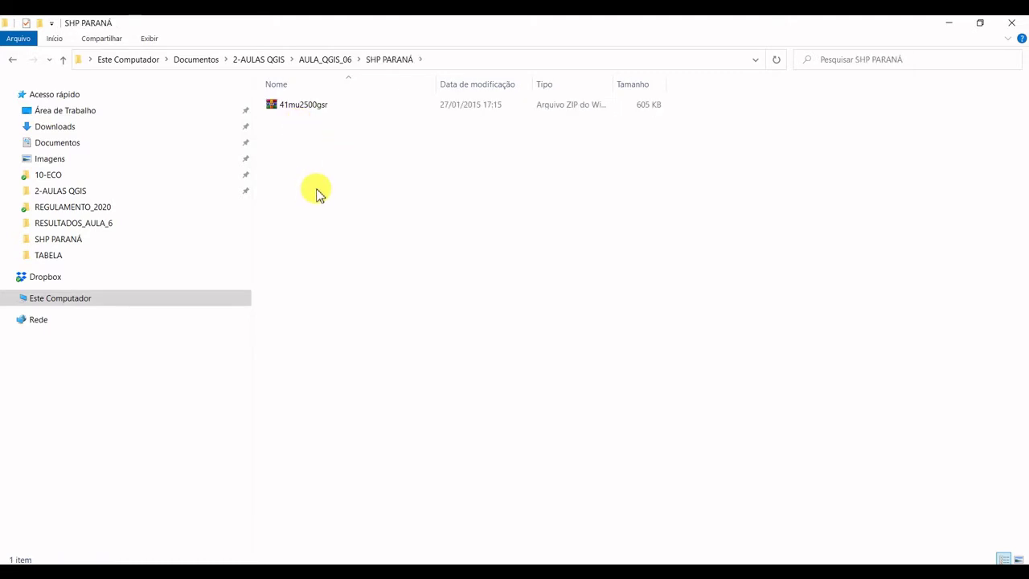
{"action": "left_click", "coordinate": [311, 112]}
{"action": "left_click", "coordinate": [309, 112]}
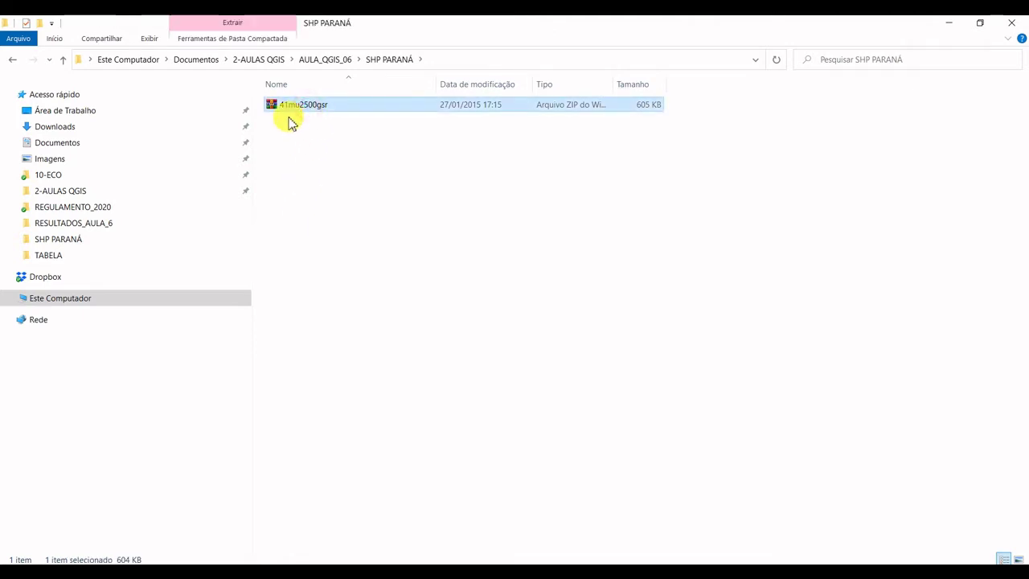
{"action": "right_click", "coordinate": [296, 108]}
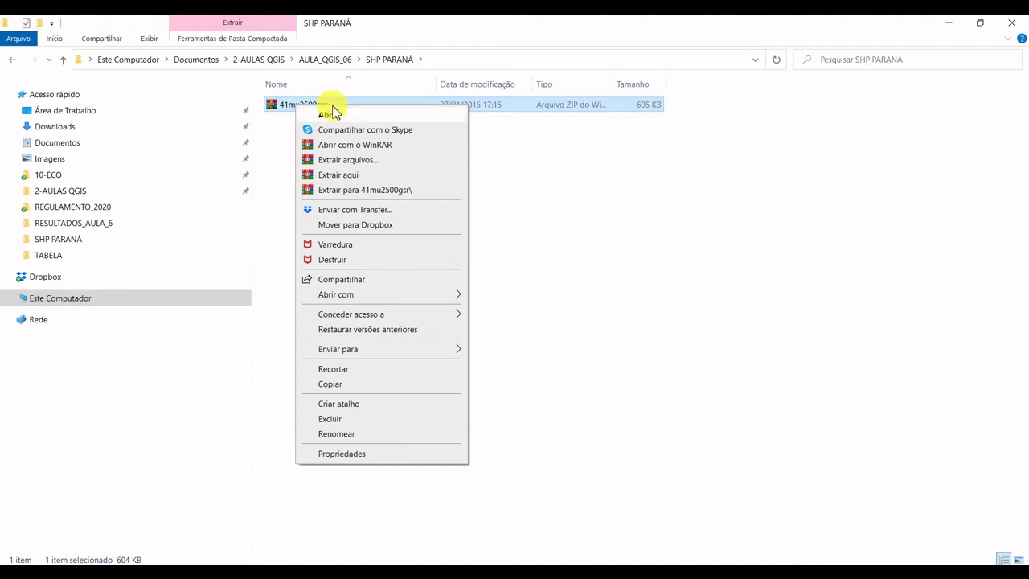
{"action": "left_click", "coordinate": [339, 175]}
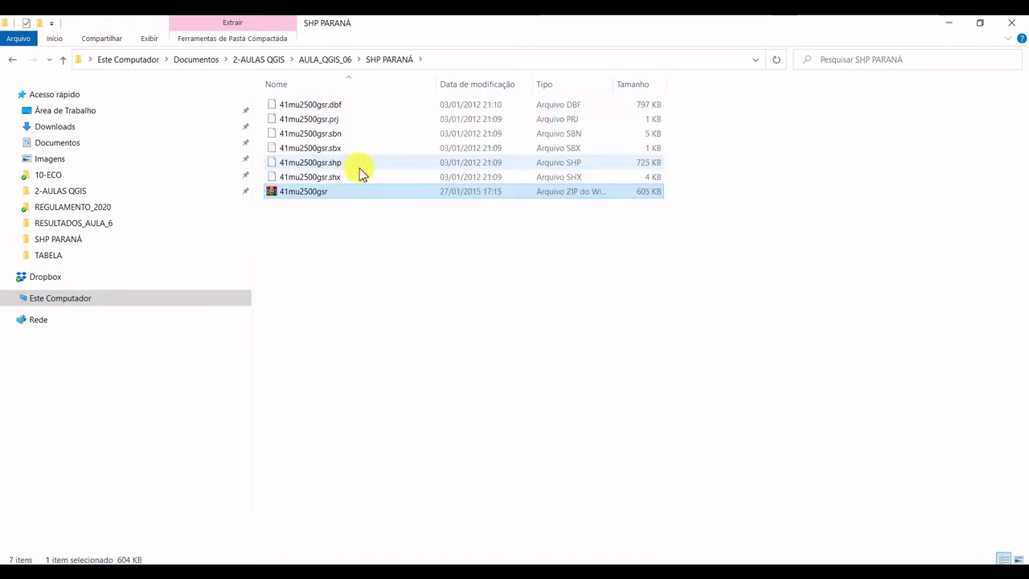
{"action": "left_click", "coordinate": [338, 237]}
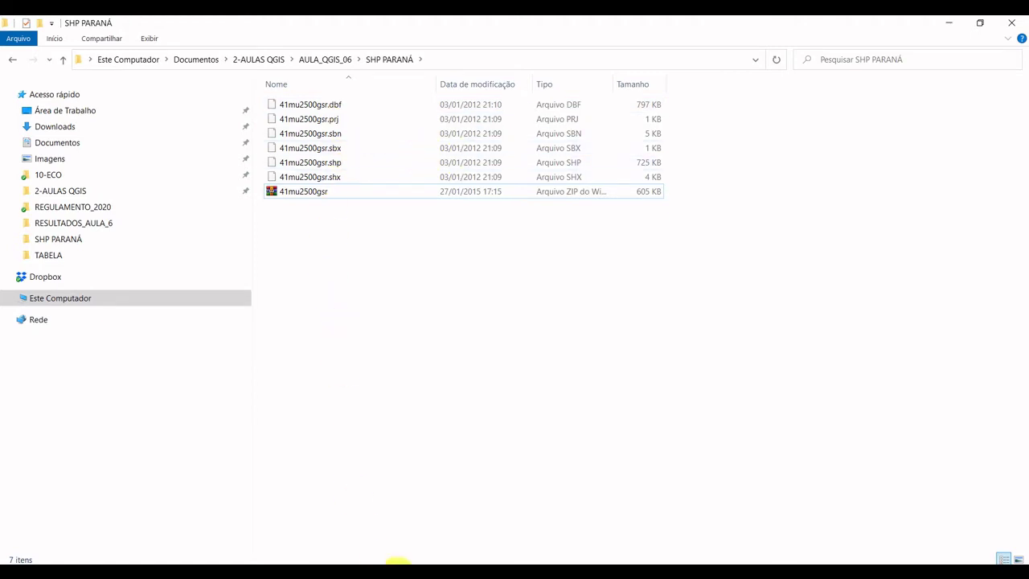
Step: Switch to QGIS and add 41mu2500gsr.shp from the SHP PARANÁ folder as a vector layer
{"action": "left_click", "coordinate": [397, 561]}
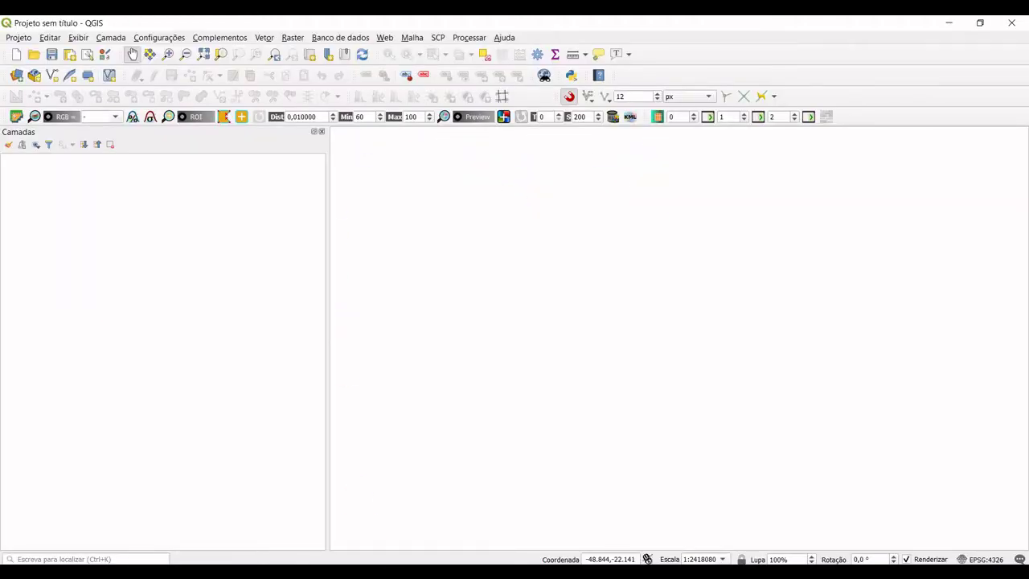
{"action": "mouse_move", "coordinate": [377, 572]}
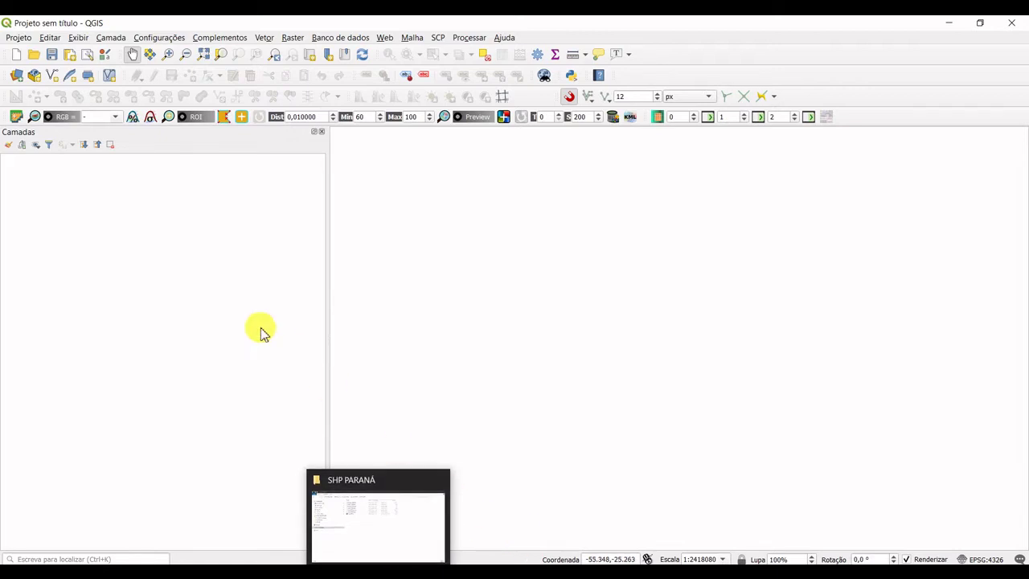
{"action": "left_click", "coordinate": [109, 39]}
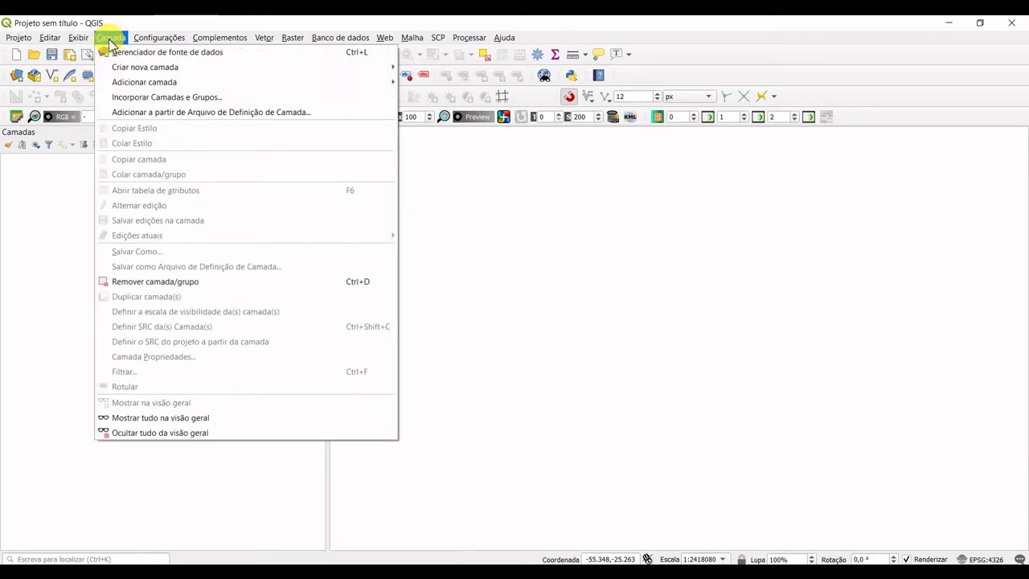
{"action": "mouse_move", "coordinate": [184, 83]}
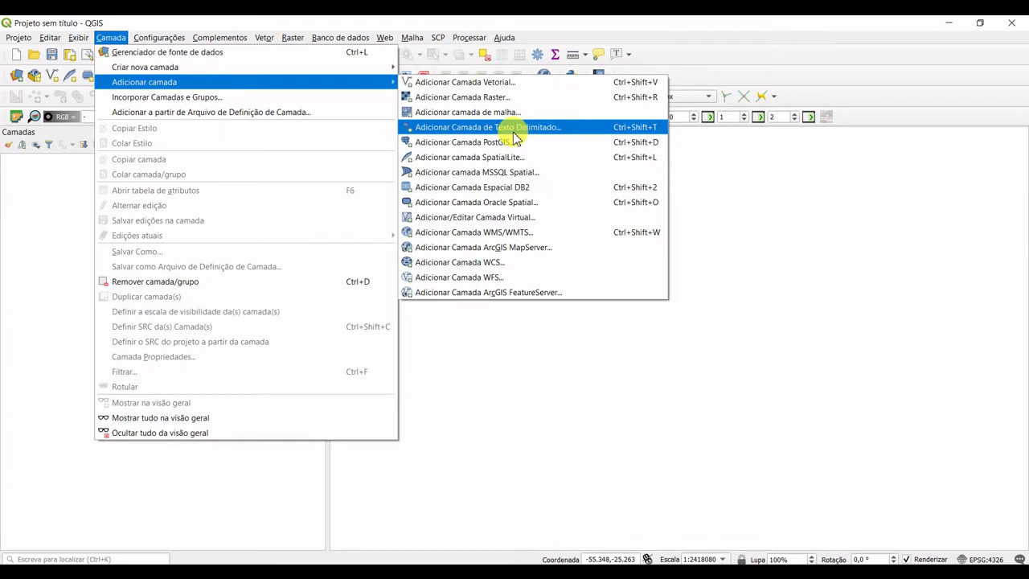
{"action": "left_click", "coordinate": [527, 86]}
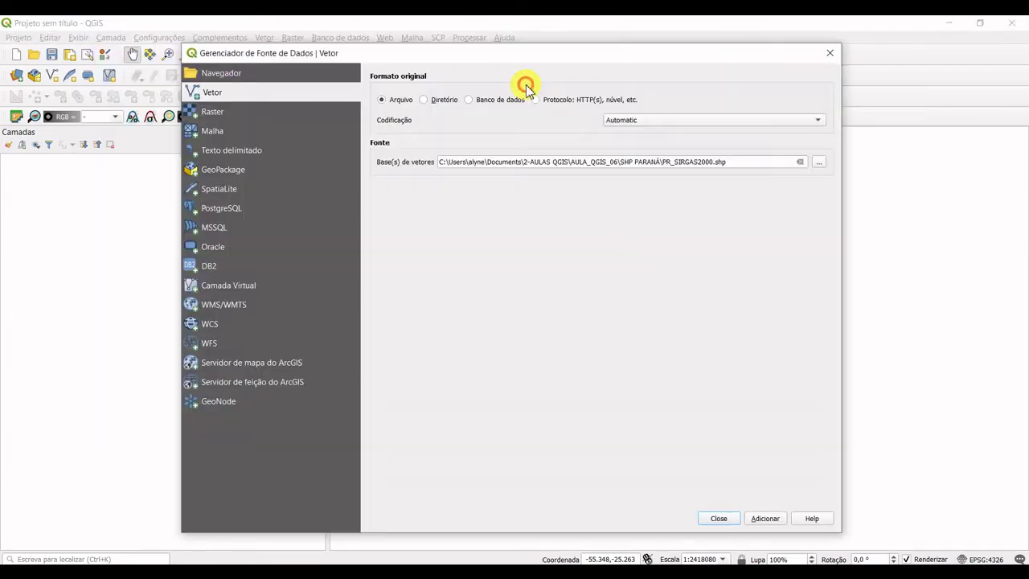
{"action": "left_click", "coordinate": [821, 166]}
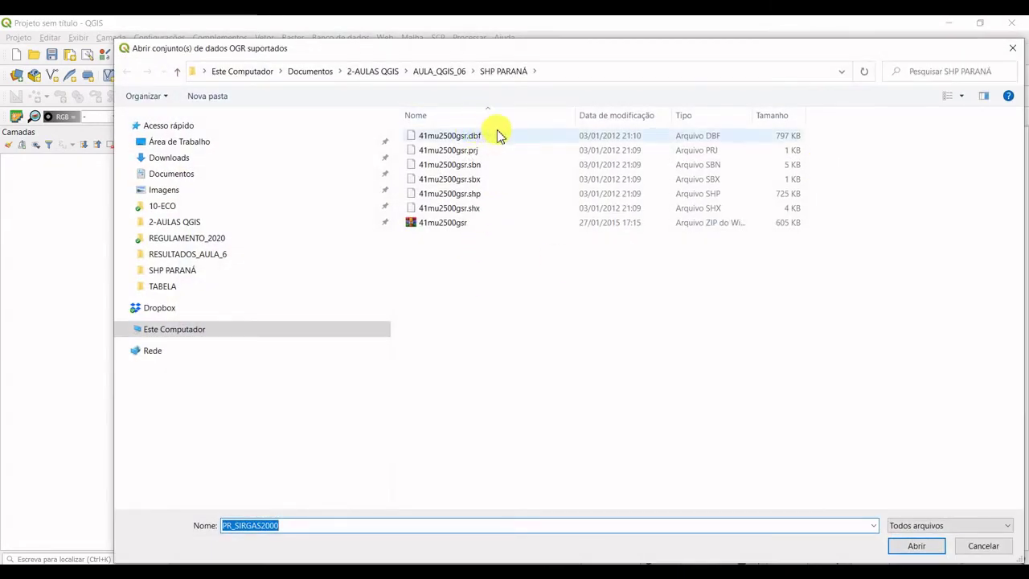
{"action": "left_click", "coordinate": [475, 195]}
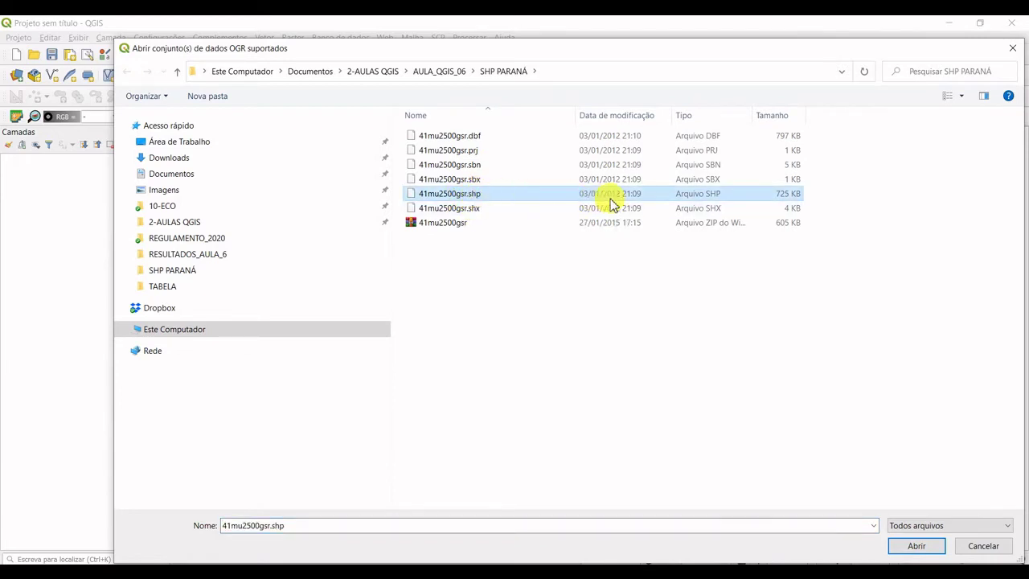
{"action": "left_click", "coordinate": [916, 546]}
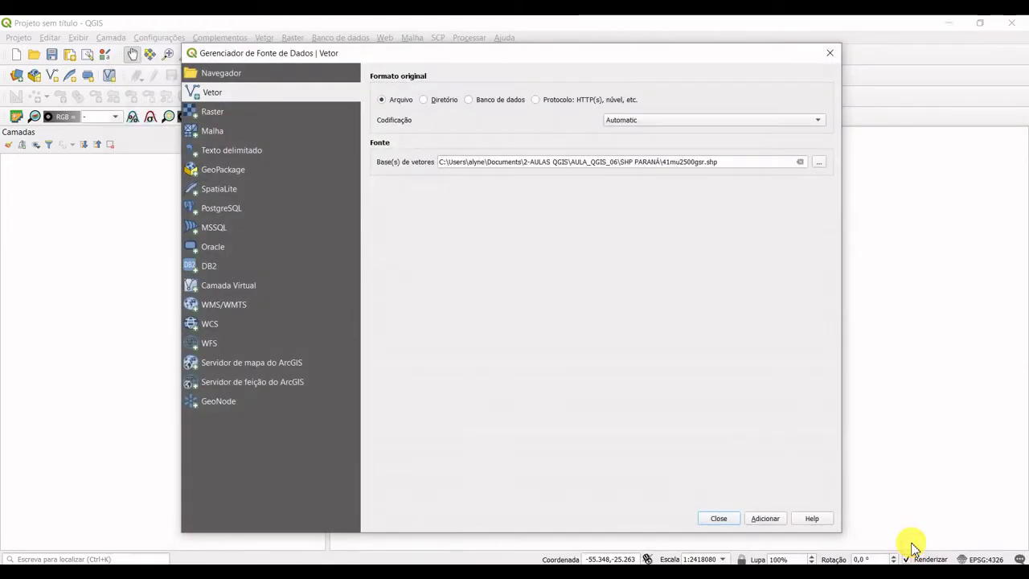
{"action": "left_click", "coordinate": [765, 518]}
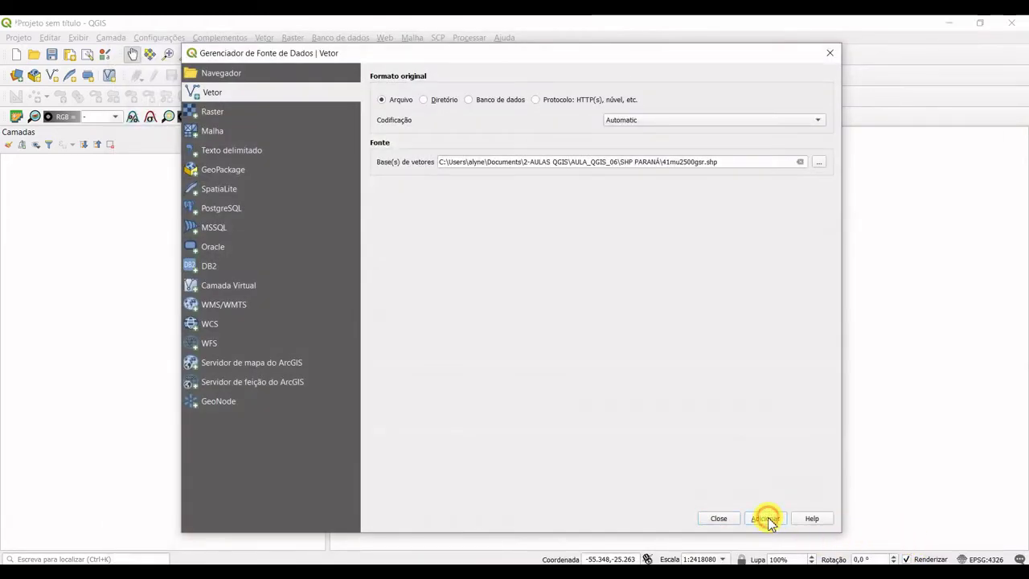
{"action": "left_click", "coordinate": [724, 518]}
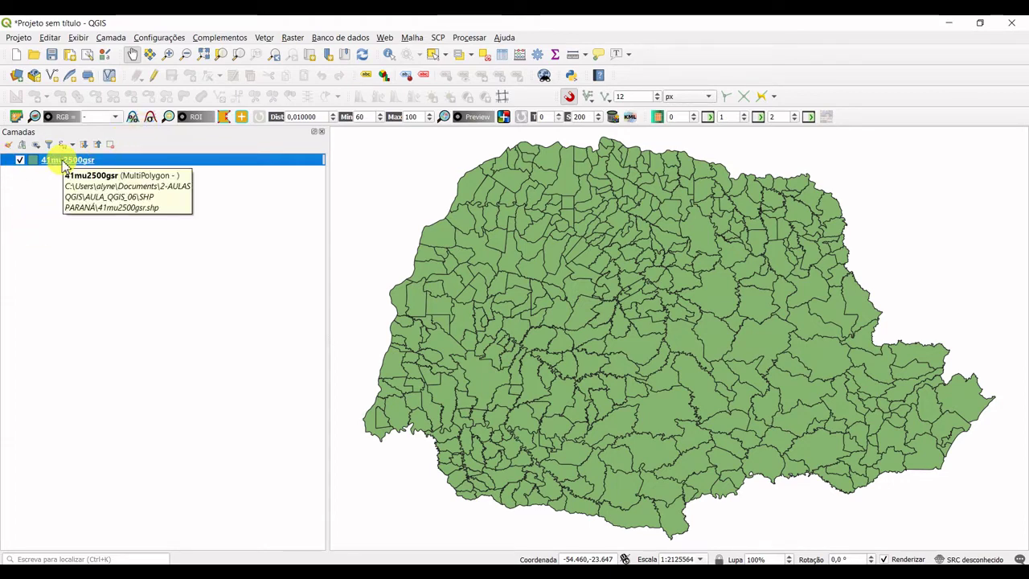
Step: Start exporting the 41mu2500gsr layer as a shapefile named PR_SIRGAS2000 in the RESULTADOS_AULA_6 folder
{"action": "right_click", "coordinate": [65, 164]}
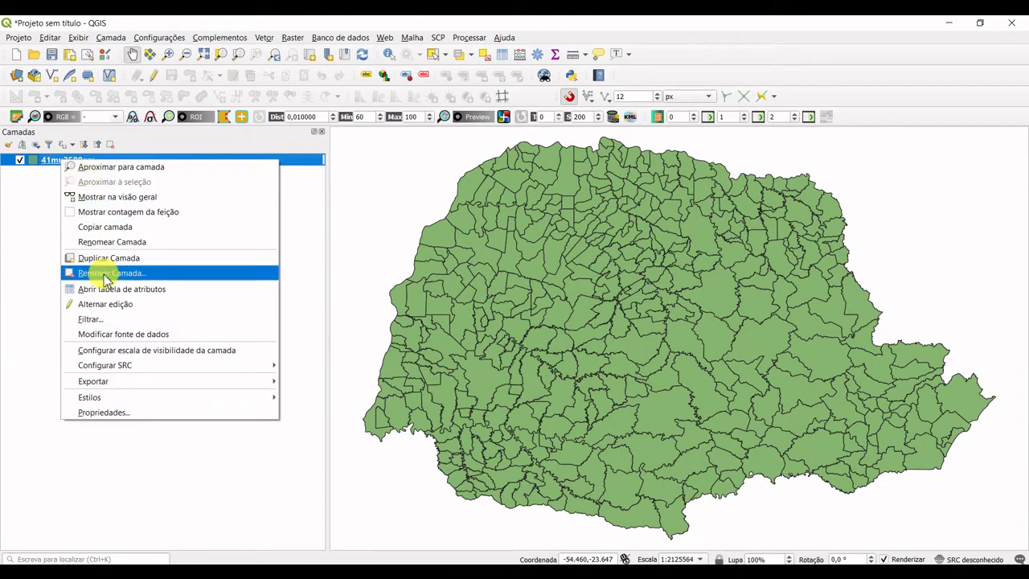
{"action": "mouse_move", "coordinate": [103, 381]}
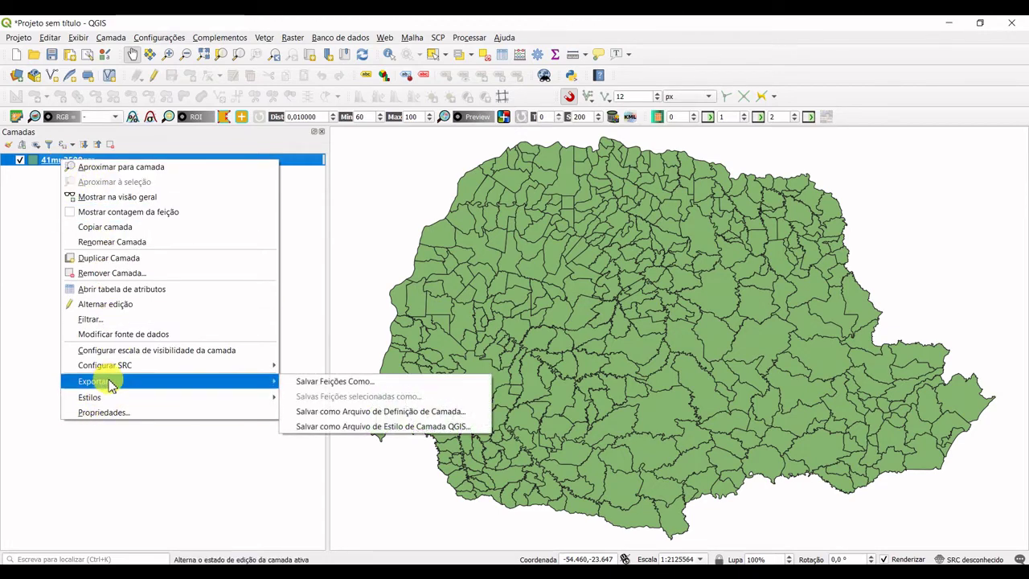
{"action": "left_click", "coordinate": [408, 382]}
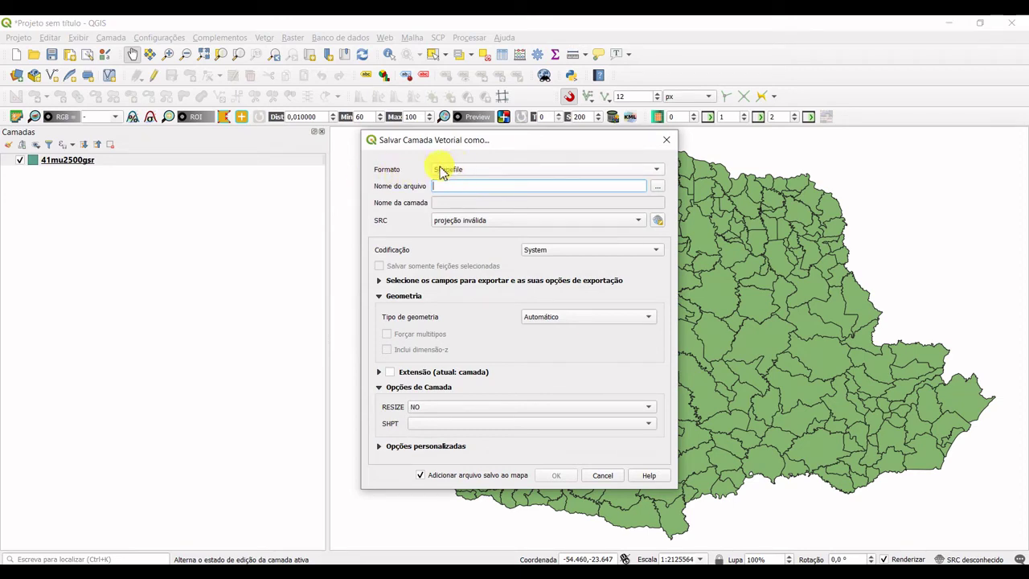
{"action": "left_click", "coordinate": [658, 187]}
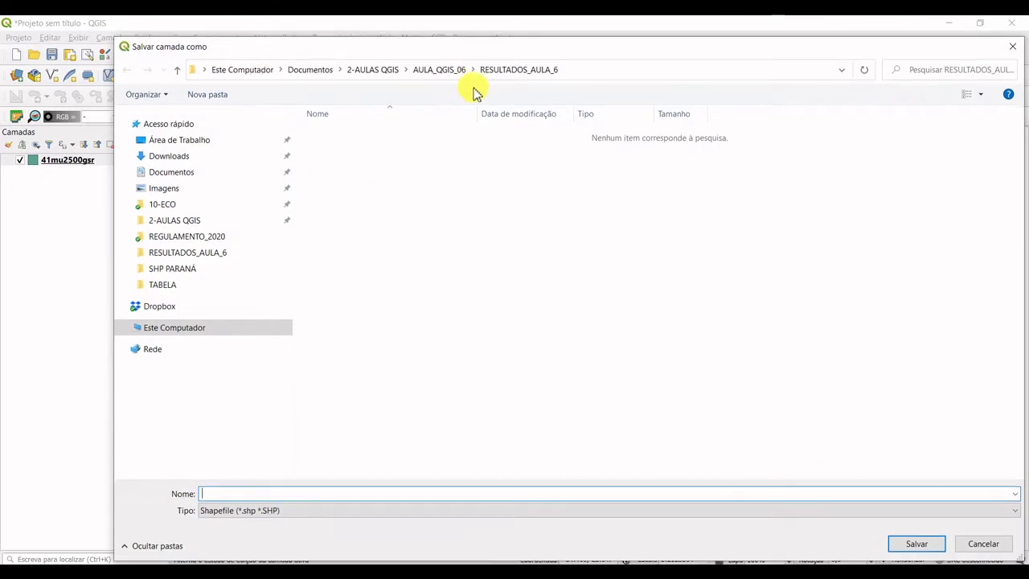
{"action": "left_click", "coordinate": [455, 70]}
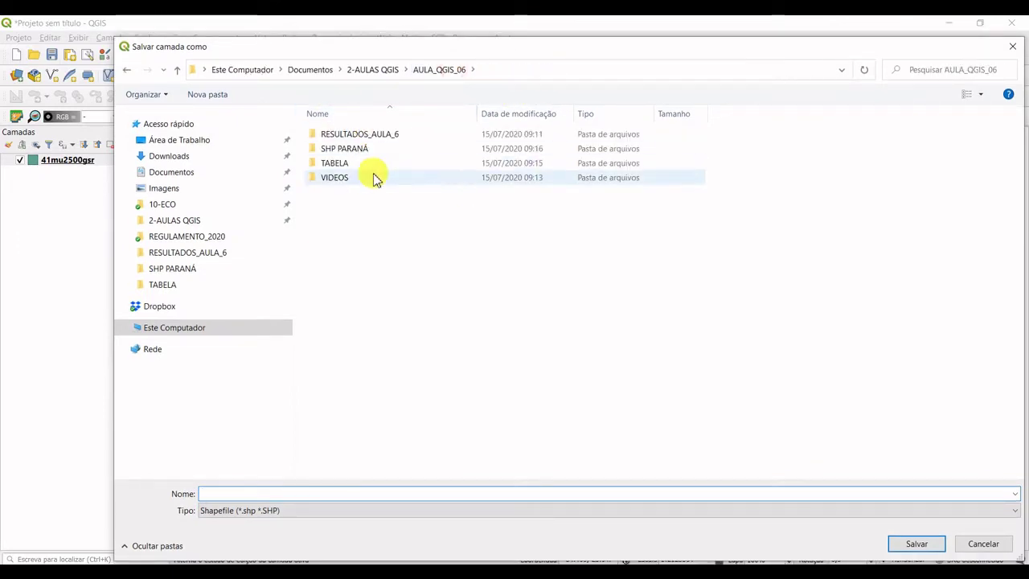
{"action": "double_click", "coordinate": [334, 134]}
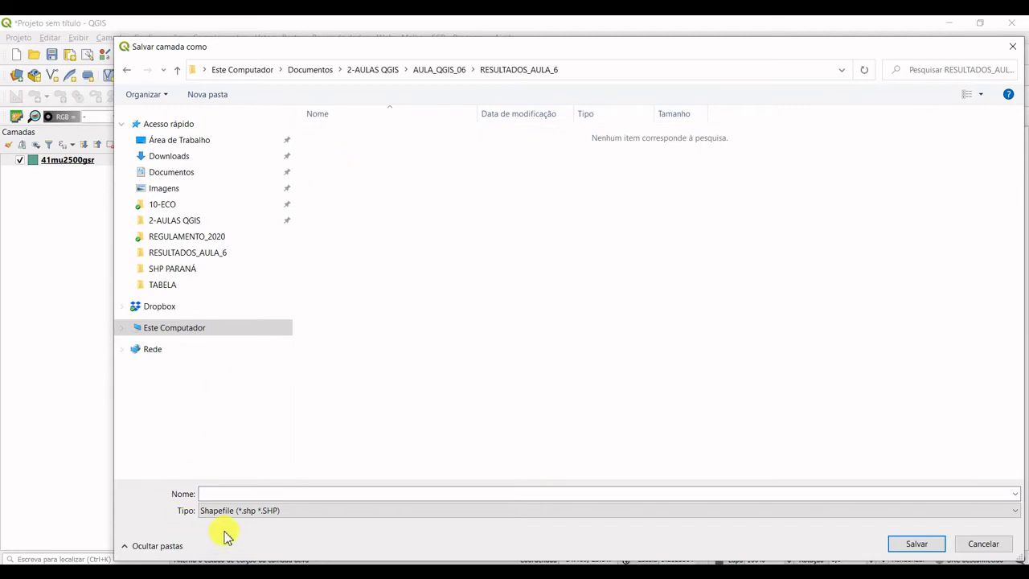
{"action": "left_click", "coordinate": [236, 491]}
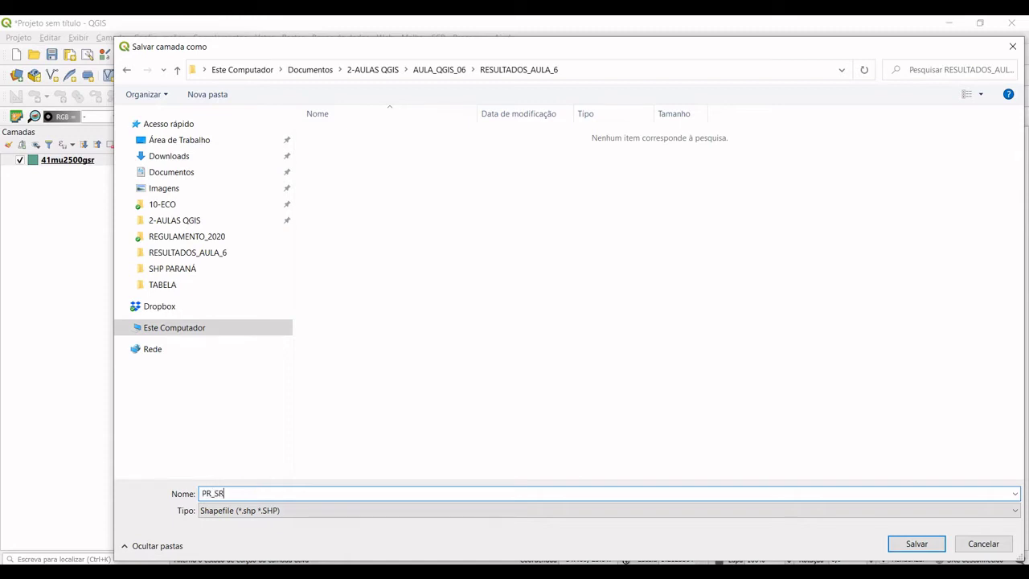
{"action": "type", "text": "IRGAS2000"}
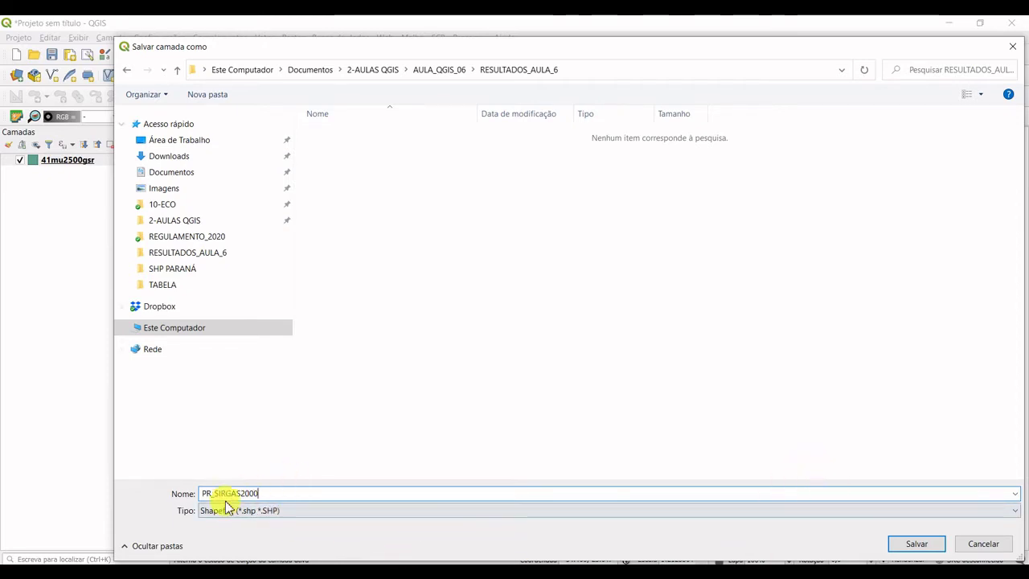
{"action": "left_click", "coordinate": [917, 543]}
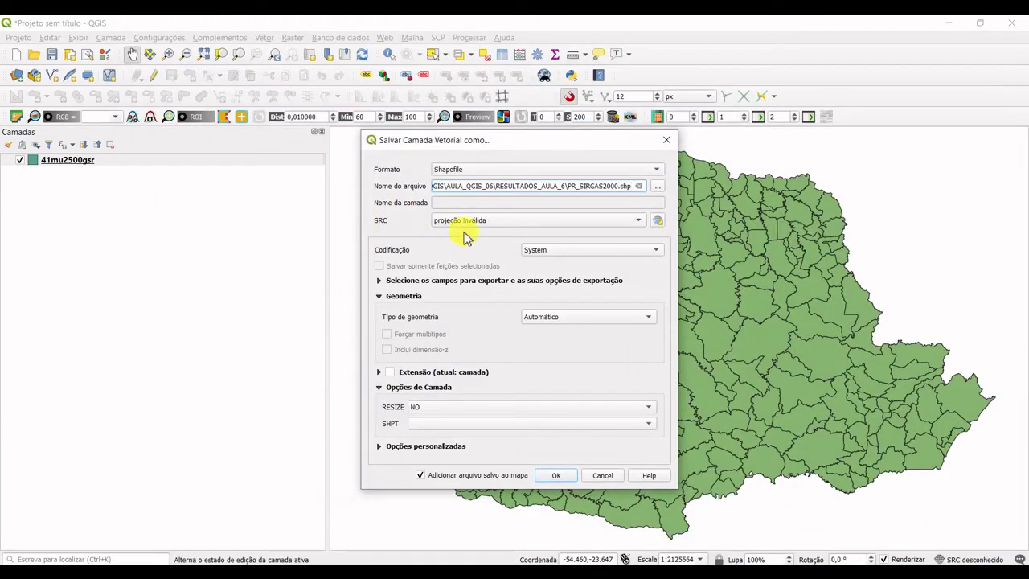
Step: Set the export's coordinate system to SIRGAS 2000 / UTM zone 22S (EPSG:31982) with System encoding, and save the layer
{"action": "left_click", "coordinate": [657, 222]}
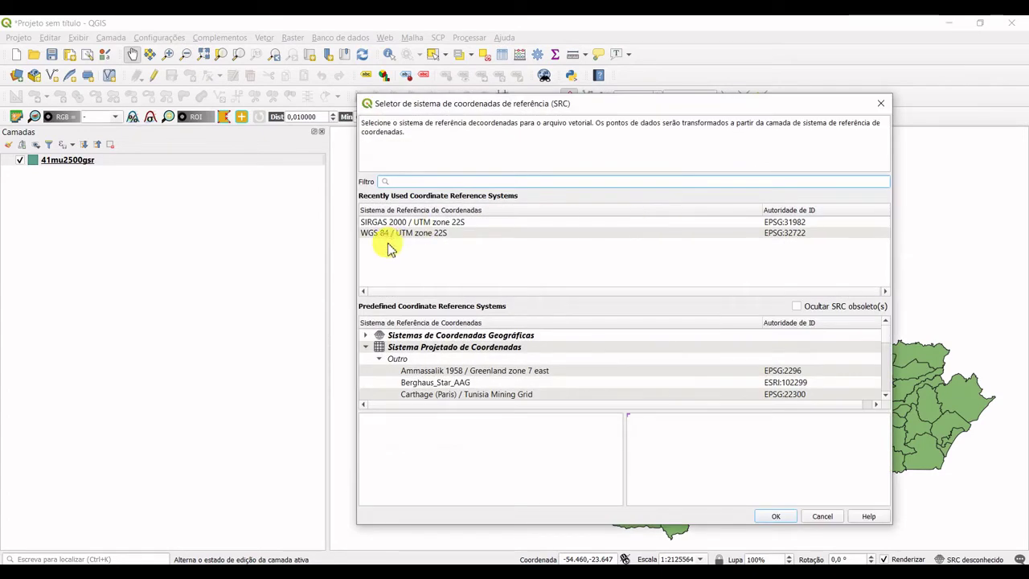
{"action": "left_click", "coordinate": [383, 222]}
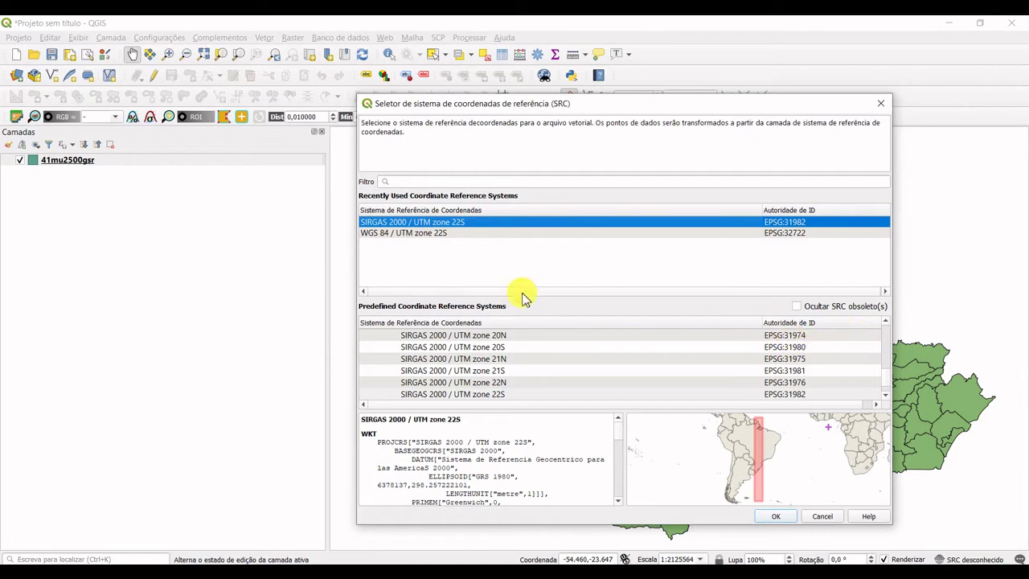
{"action": "left_click", "coordinate": [784, 518]}
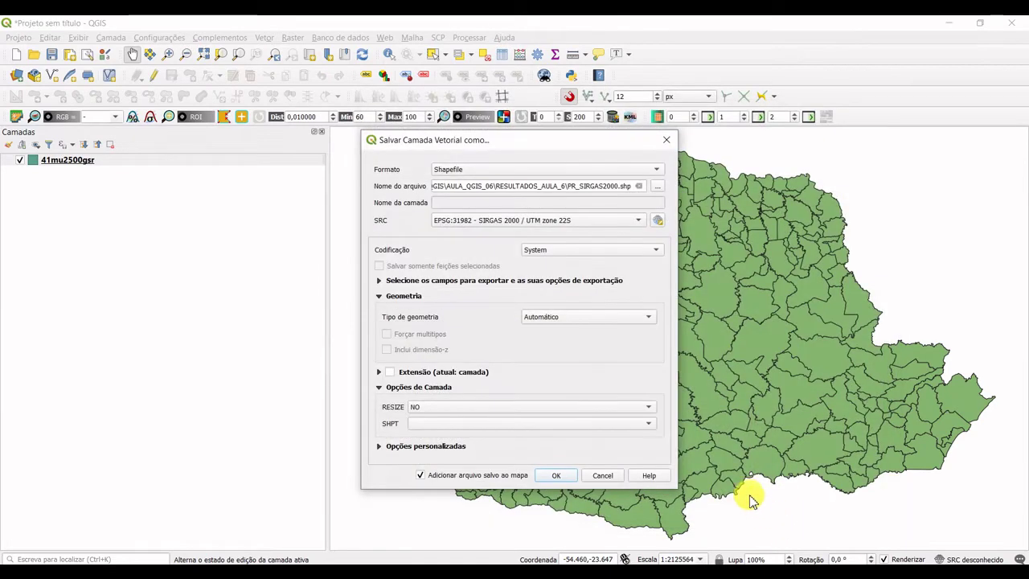
{"action": "left_click", "coordinate": [649, 251]}
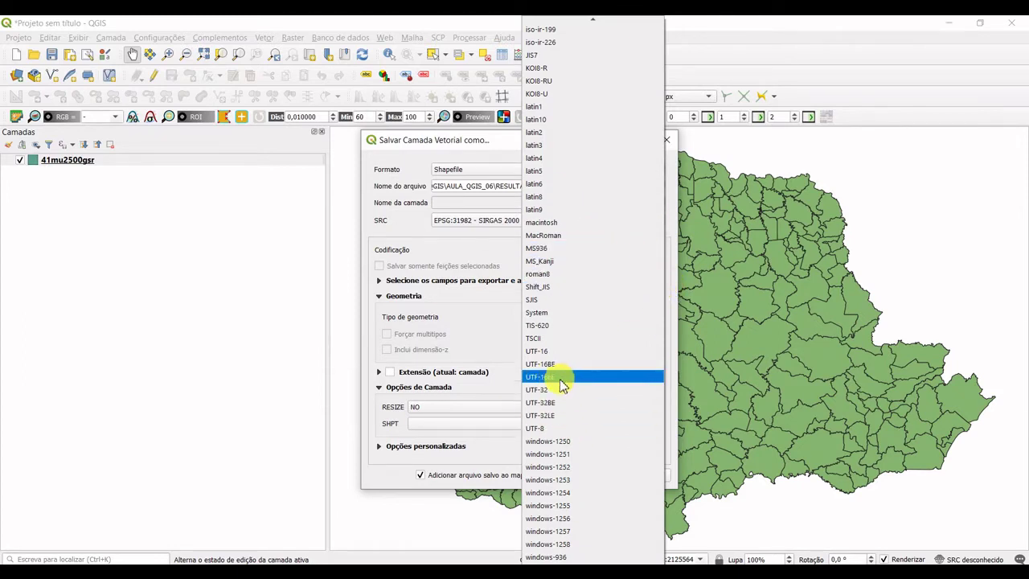
{"action": "left_click", "coordinate": [538, 311]}
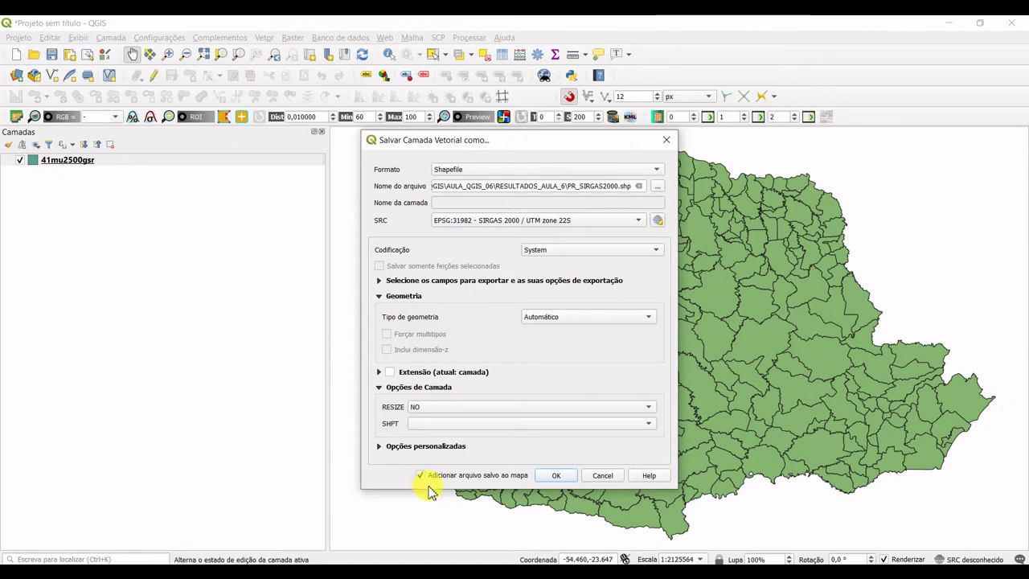
{"action": "left_click", "coordinate": [557, 475]}
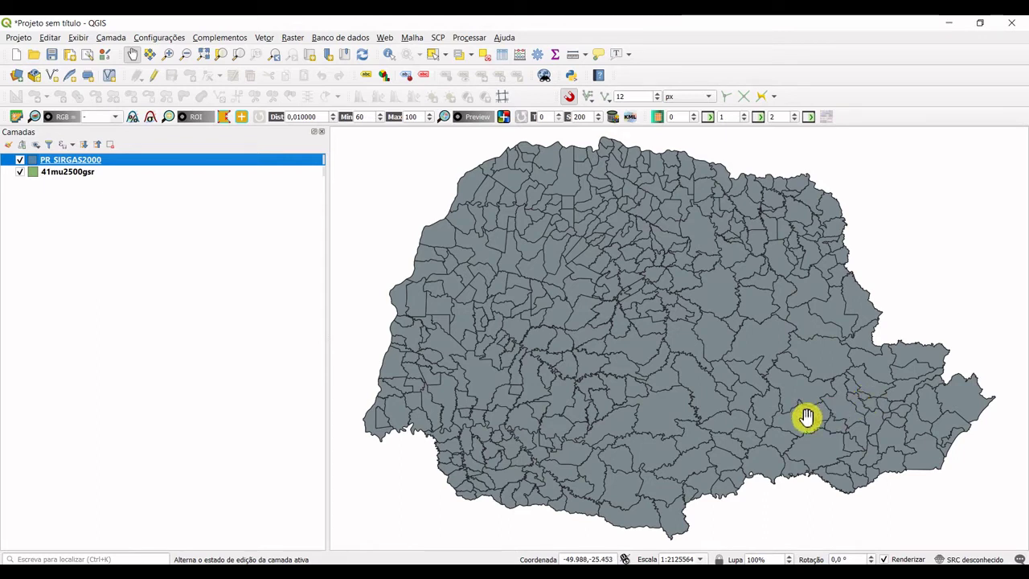
Step: Start a new project, discarding the current one, and add PR_SIRGAS2000.shp from the RESULTADOS_AULA_6 folder as a vector layer
{"action": "left_click", "coordinate": [15, 57]}
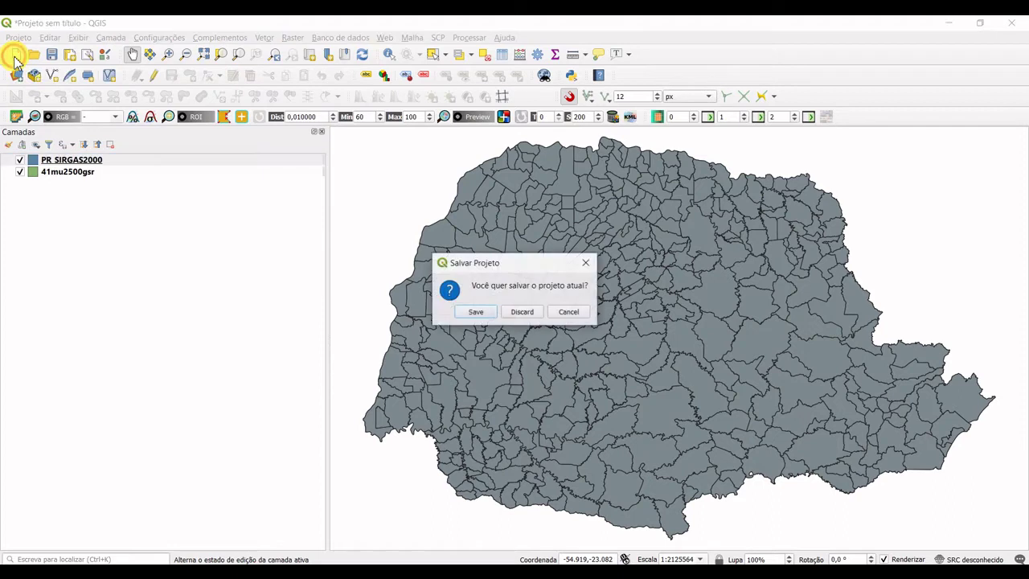
{"action": "left_click", "coordinate": [522, 311]}
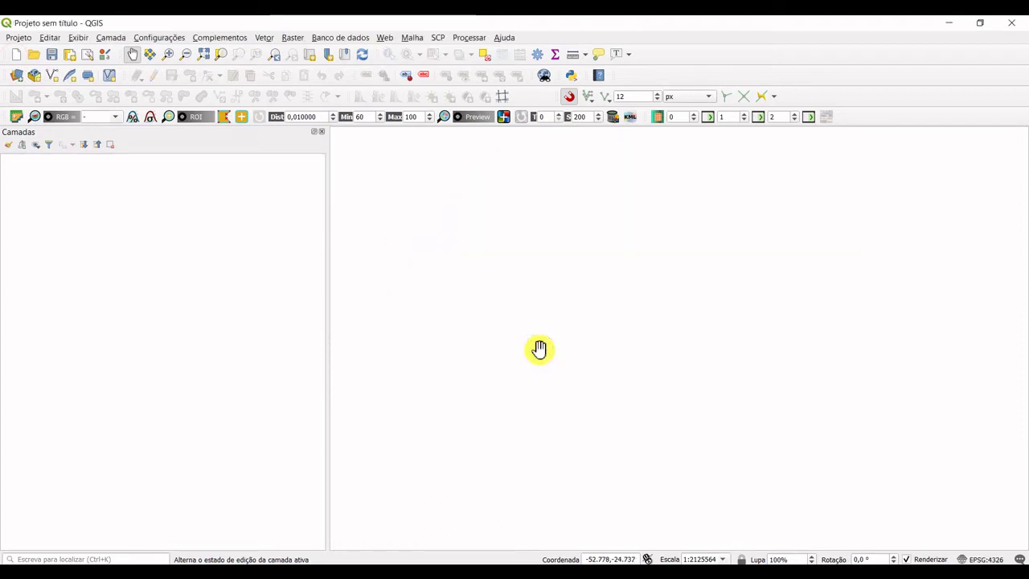
{"action": "left_click", "coordinate": [109, 41]}
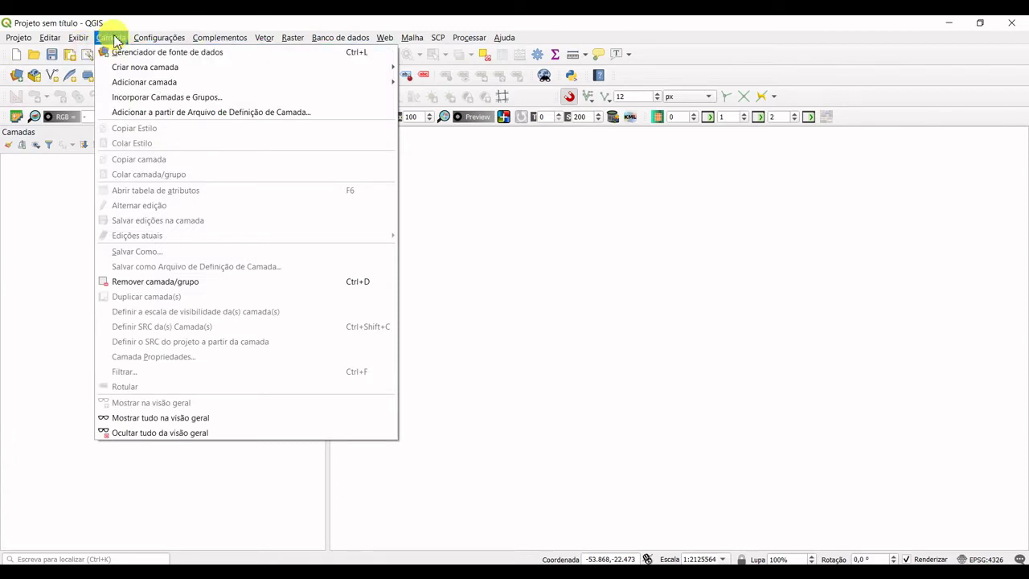
{"action": "mouse_move", "coordinate": [132, 81]}
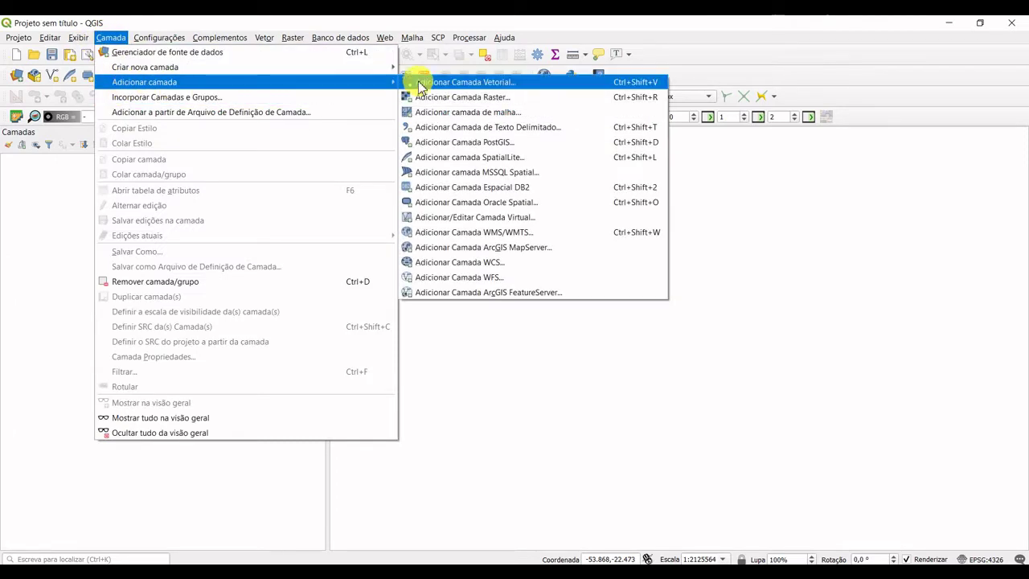
{"action": "left_click", "coordinate": [515, 82]}
{"action": "left_click", "coordinate": [645, 163]}
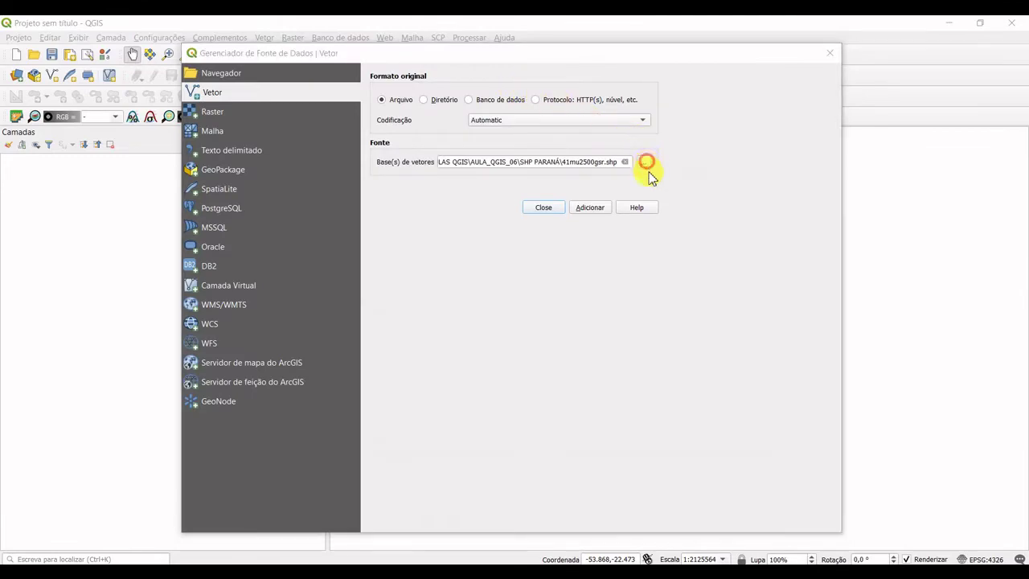
{"action": "left_click", "coordinate": [439, 70]}
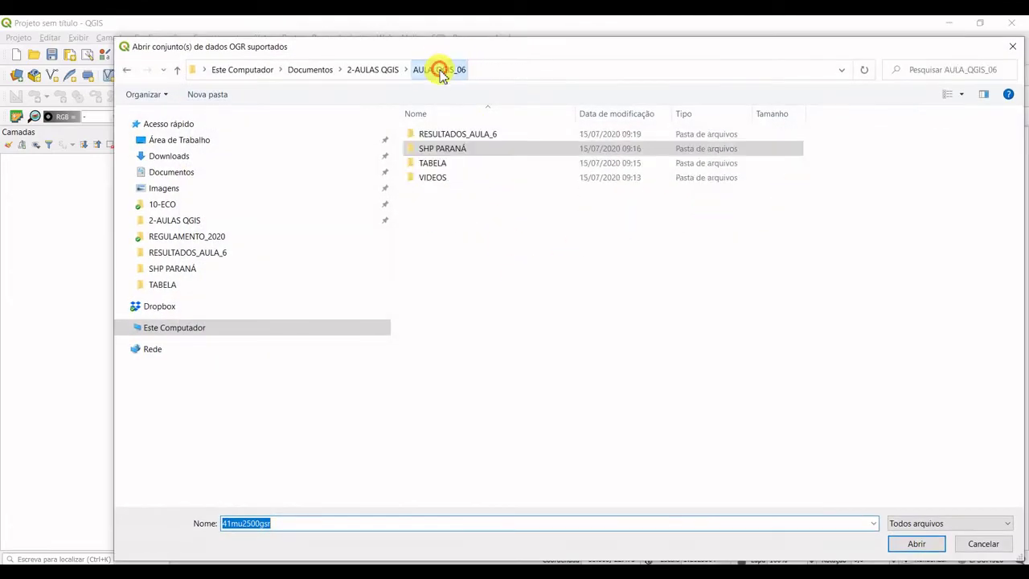
{"action": "double_click", "coordinate": [448, 134]}
{"action": "left_click", "coordinate": [459, 163]}
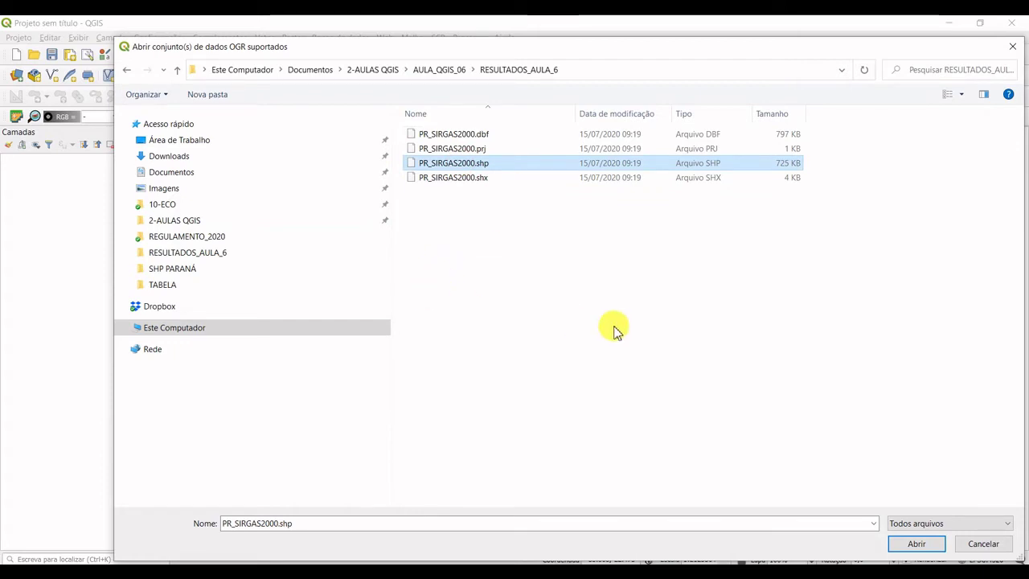
{"action": "left_click", "coordinate": [916, 544]}
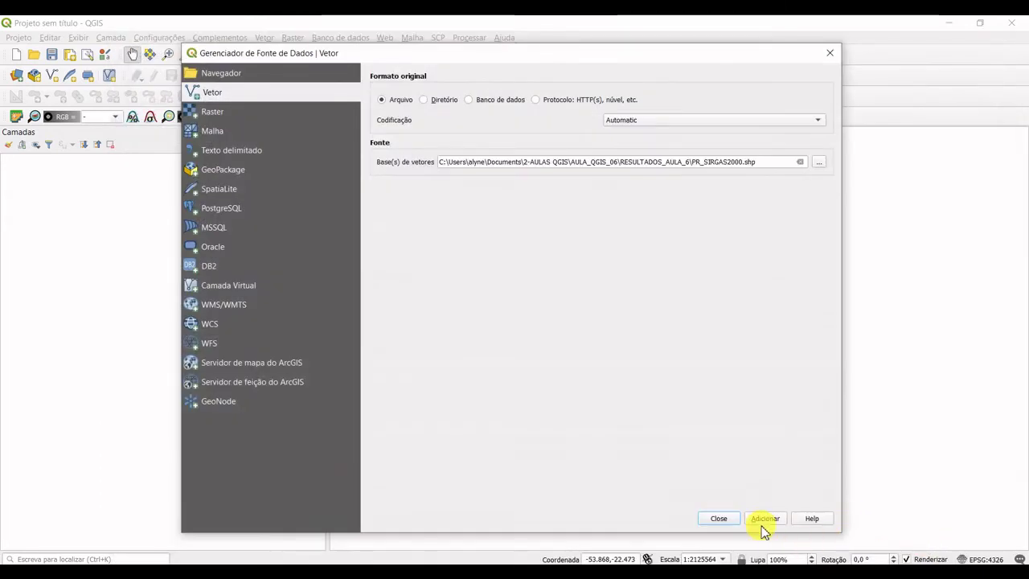
{"action": "left_click", "coordinate": [764, 518]}
{"action": "left_click", "coordinate": [720, 519]}
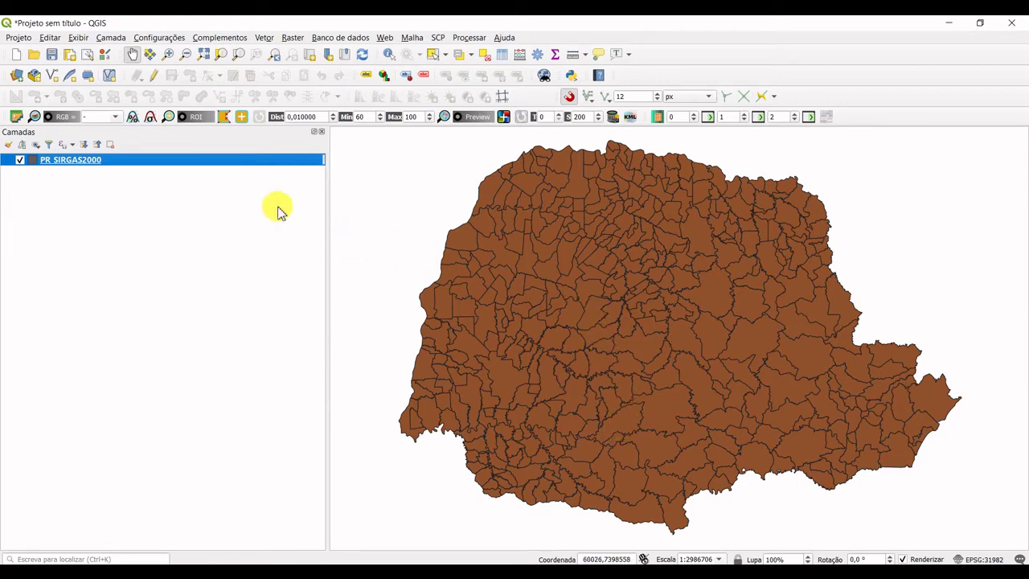
Step: Save the project as PRECIPITAÇÃO in the RESULTADOS_AULA_6 folder
{"action": "left_click", "coordinate": [19, 39]}
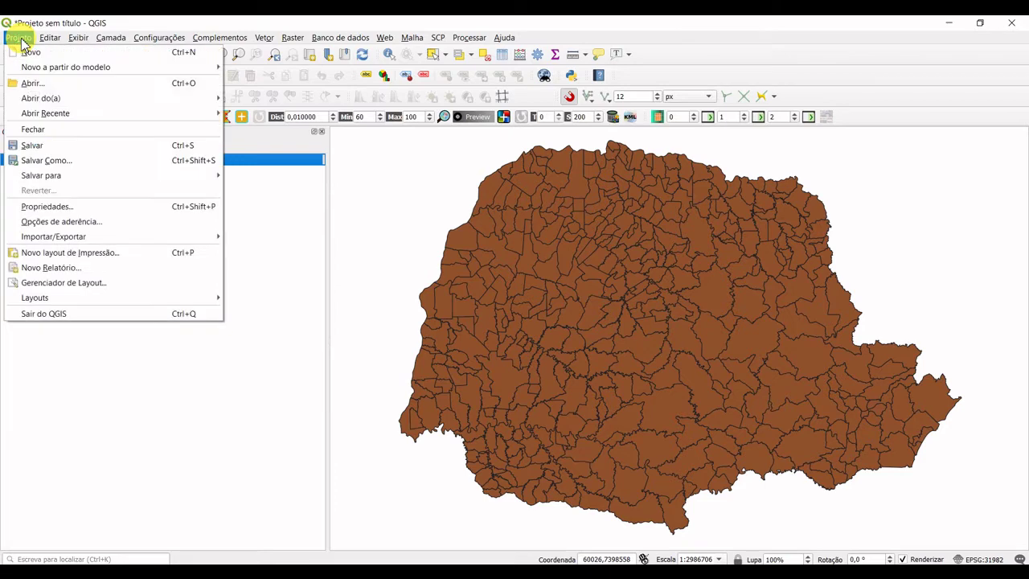
{"action": "left_click", "coordinate": [61, 160]}
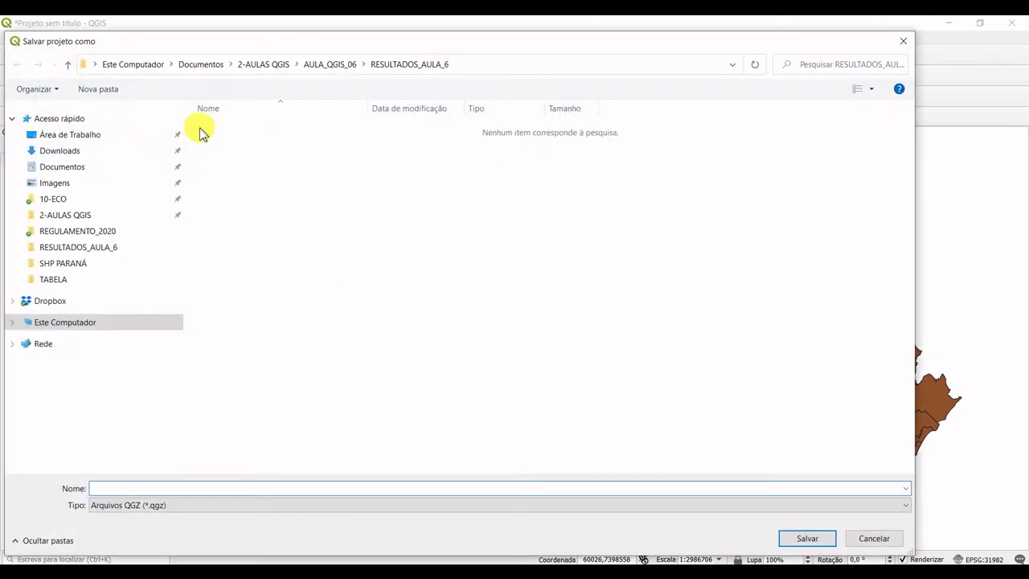
{"action": "left_click", "coordinate": [384, 485]}
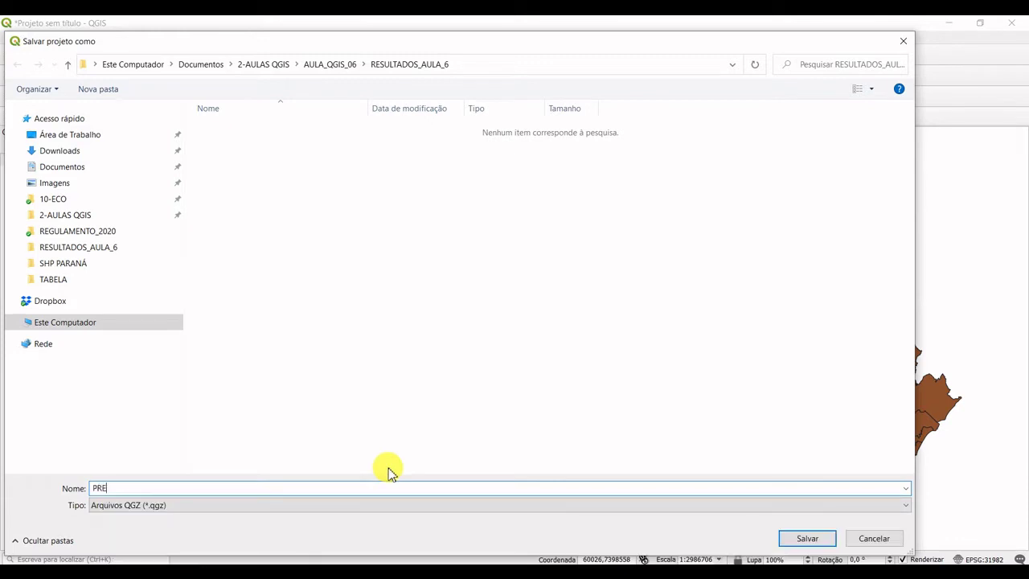
{"action": "type", "text": "PRECIPITAÇÃO"}
{"action": "left_click", "coordinate": [812, 538]}
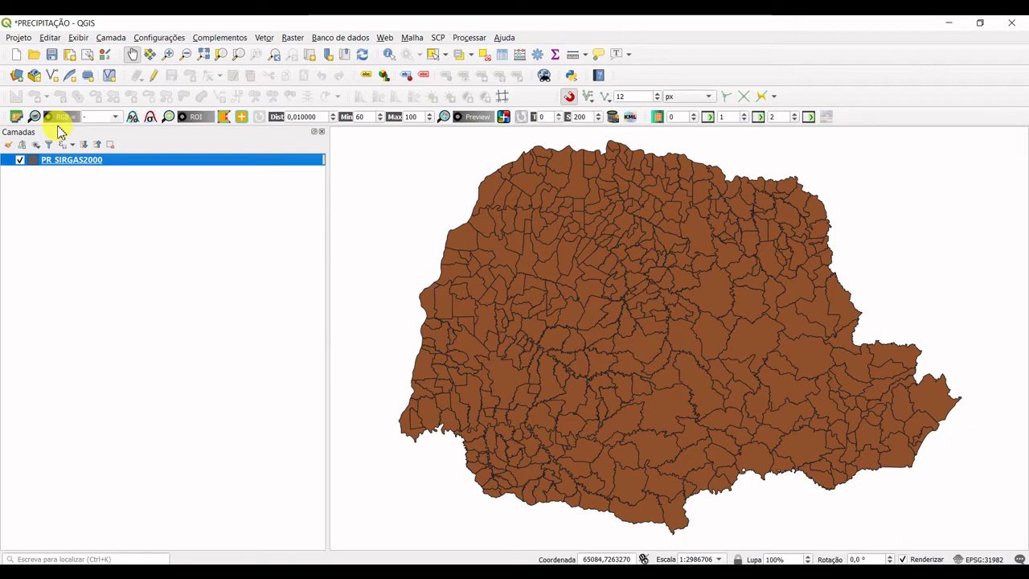
Step: Start adding a delimited text layer and load the PRECIP_CIDADES_PR CSV file from the TABELA folder of AULA_QGIS_06
{"action": "left_click", "coordinate": [105, 44]}
{"action": "mouse_move", "coordinate": [184, 82]}
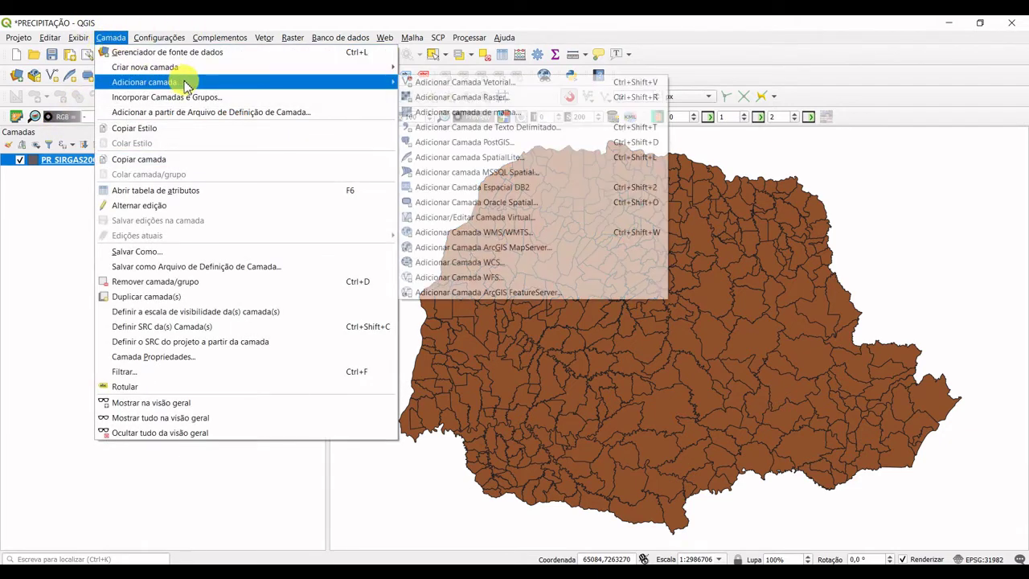
{"action": "left_click", "coordinate": [544, 127]}
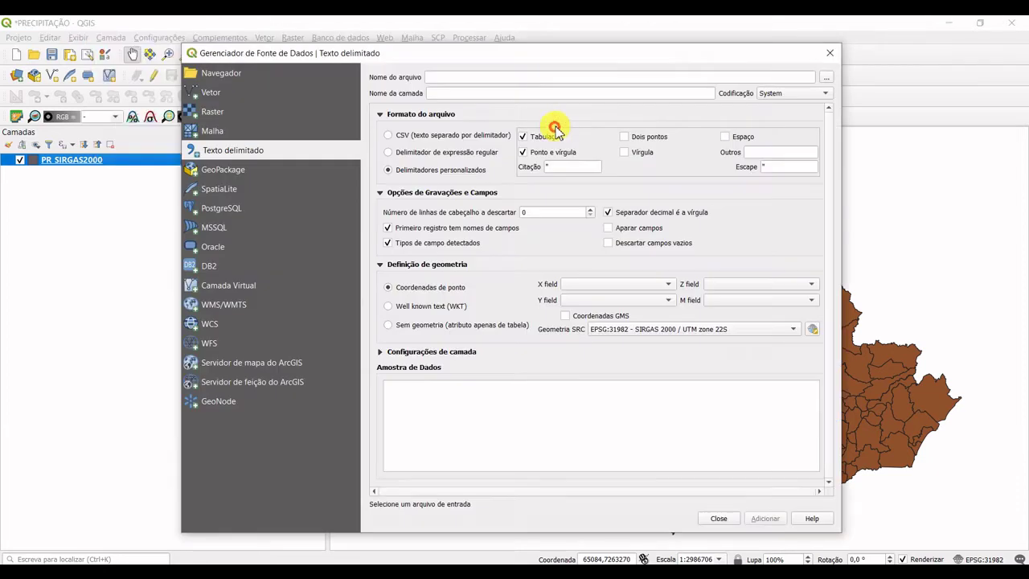
{"action": "left_click", "coordinate": [827, 78]}
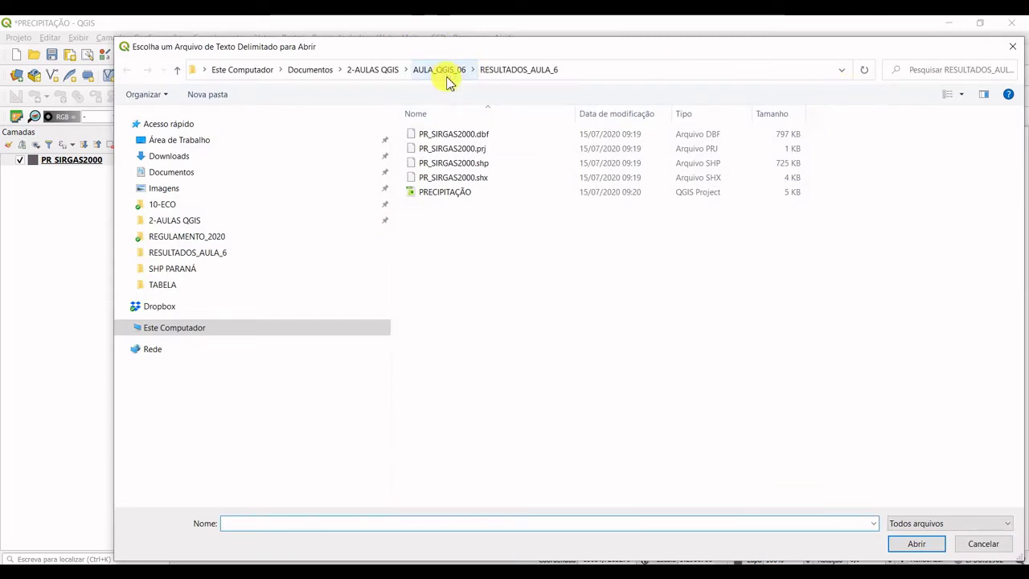
{"action": "left_click", "coordinate": [440, 71]}
{"action": "double_click", "coordinate": [458, 164]}
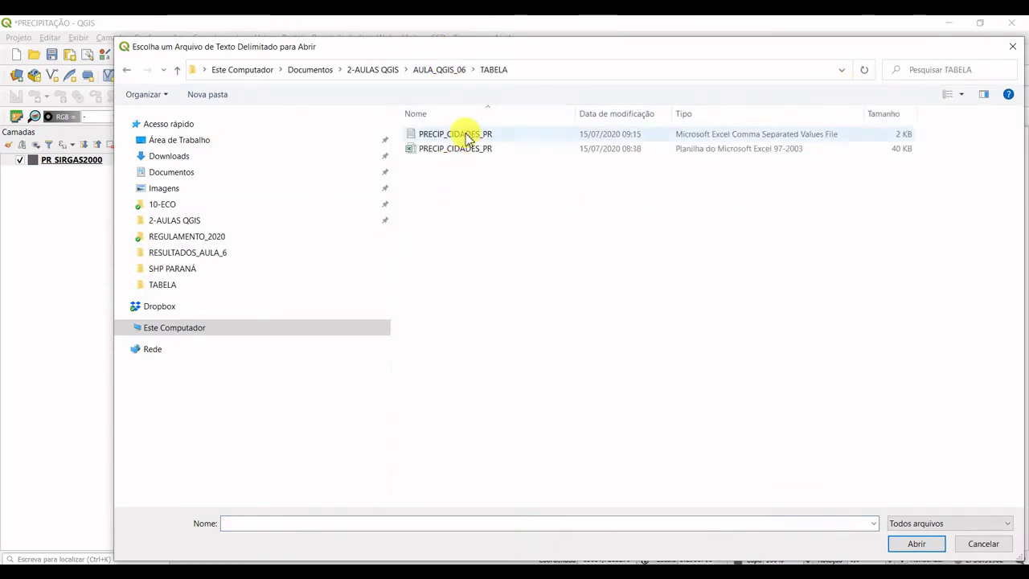
{"action": "left_click", "coordinate": [462, 136]}
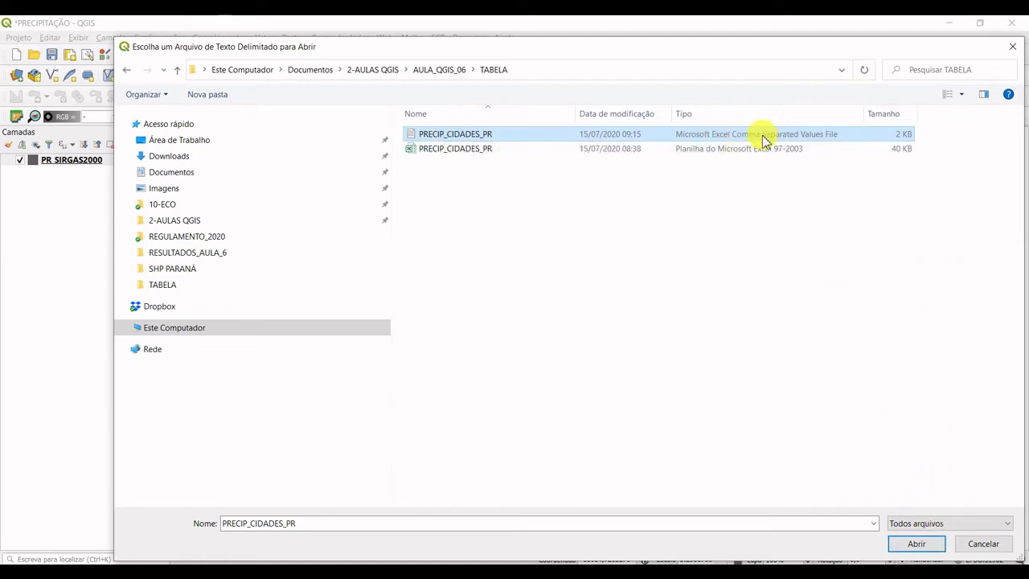
{"action": "left_click", "coordinate": [917, 544]}
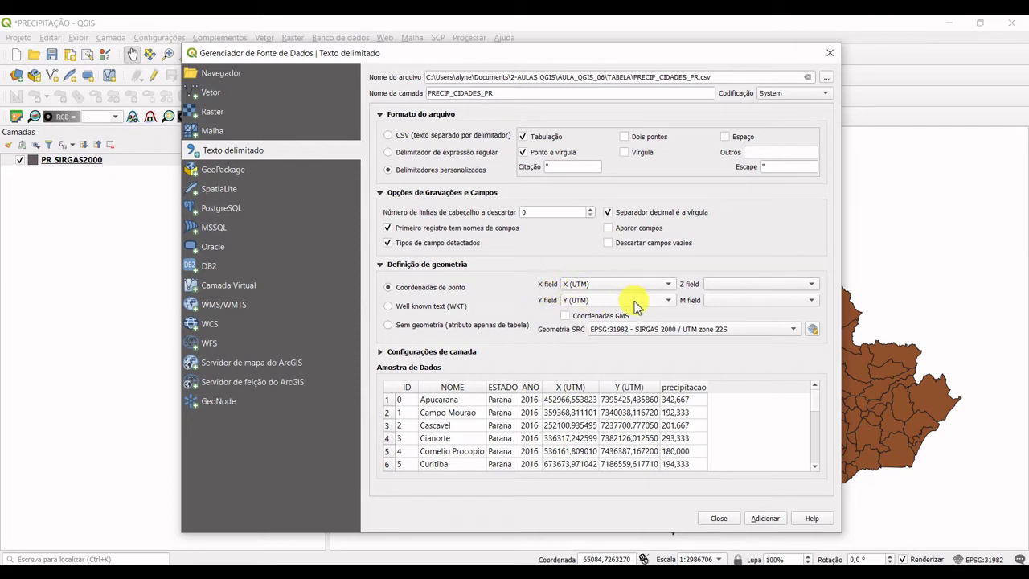
Step: Assign X (UTM) as the X field and Y (UTM) as the Y field, and add the CSV as a point layer in EPSG:31982
{"action": "left_click", "coordinate": [669, 285]}
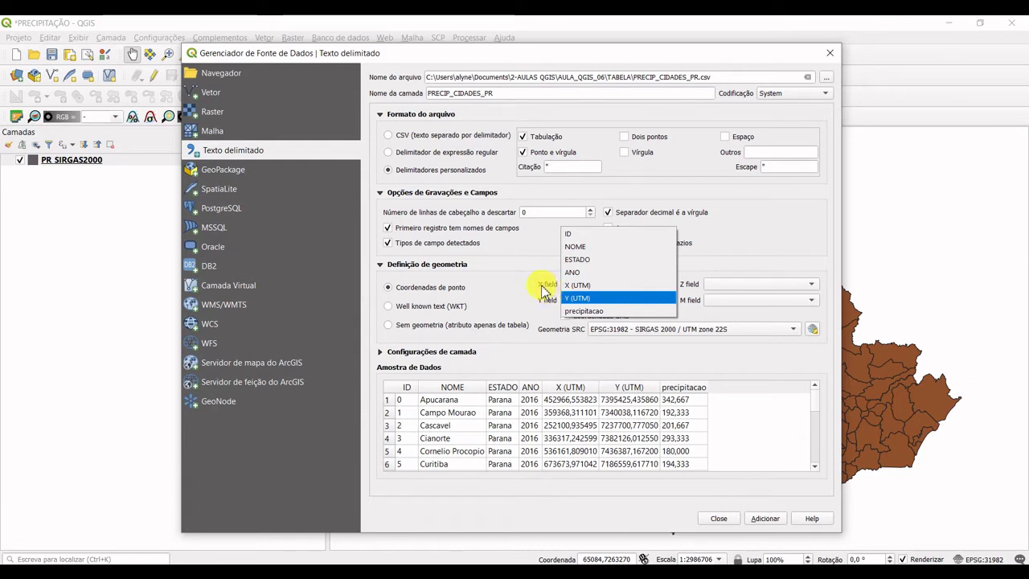
{"action": "left_click", "coordinate": [575, 285]}
{"action": "left_click", "coordinate": [617, 300]}
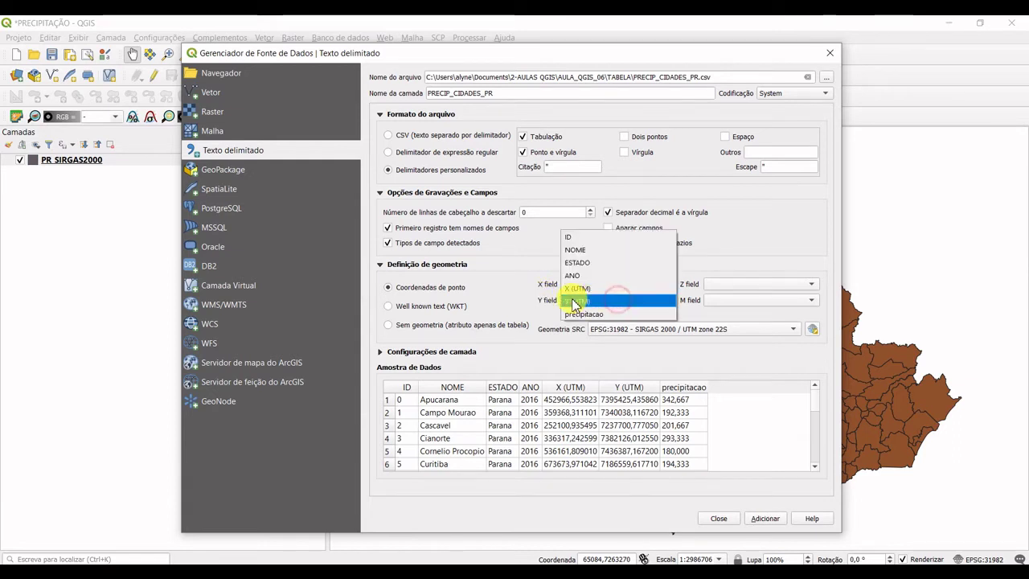
{"action": "left_click", "coordinate": [590, 300]}
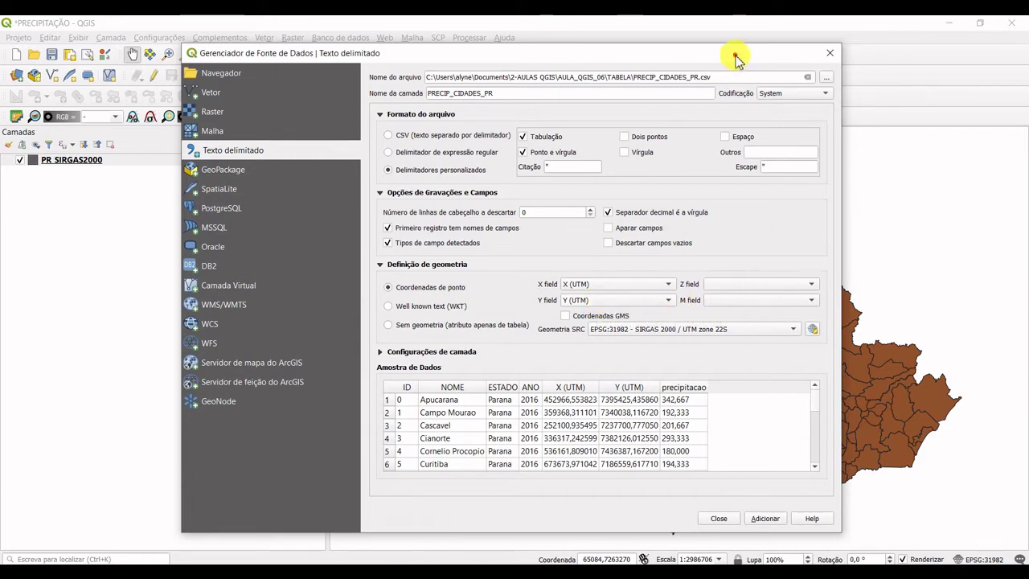
{"action": "left_click_drag", "start_coordinate": [734, 51], "coordinate": [732, 40]}
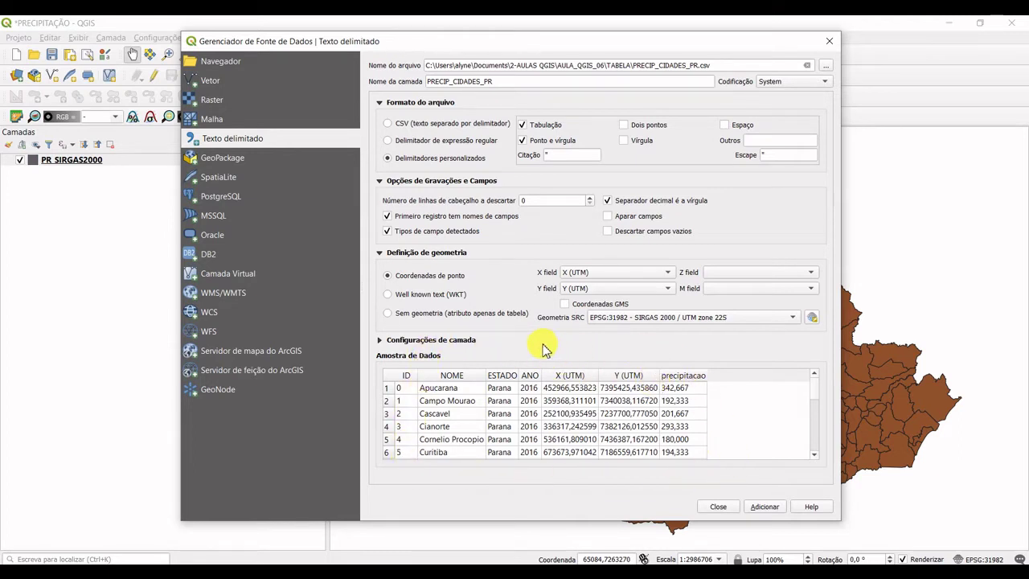
{"action": "left_click", "coordinate": [766, 507]}
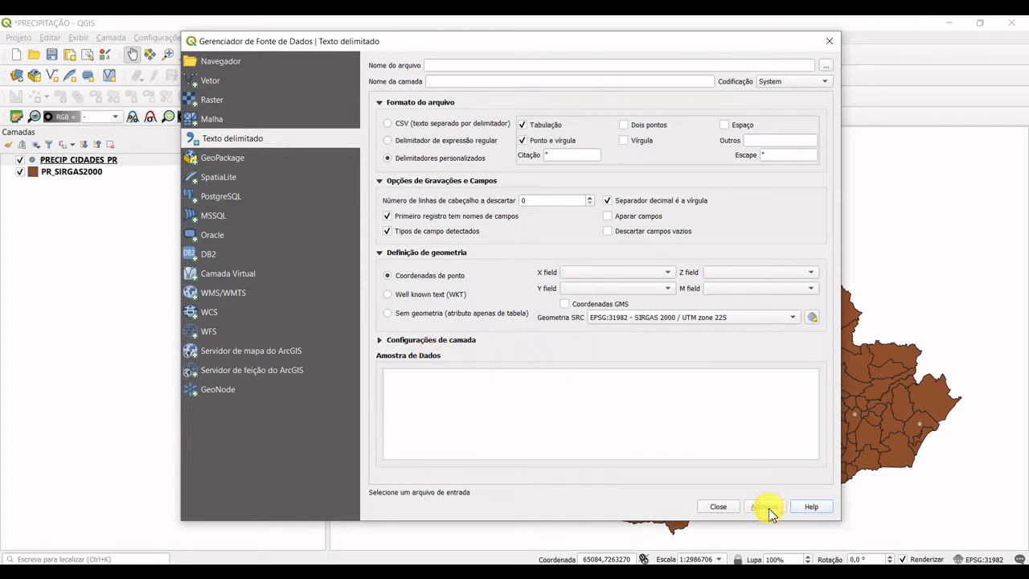
{"action": "left_click", "coordinate": [717, 507]}
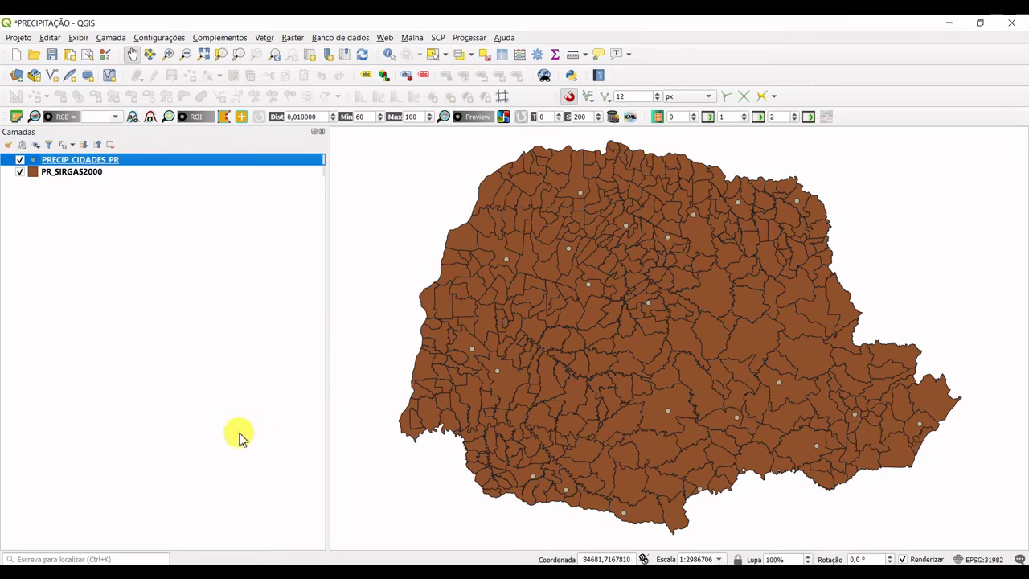
Step: Review the attribute table of the PRECIP_CIDADES_PR layer, including its coordinate and precipitation columns
{"action": "right_click", "coordinate": [77, 161]}
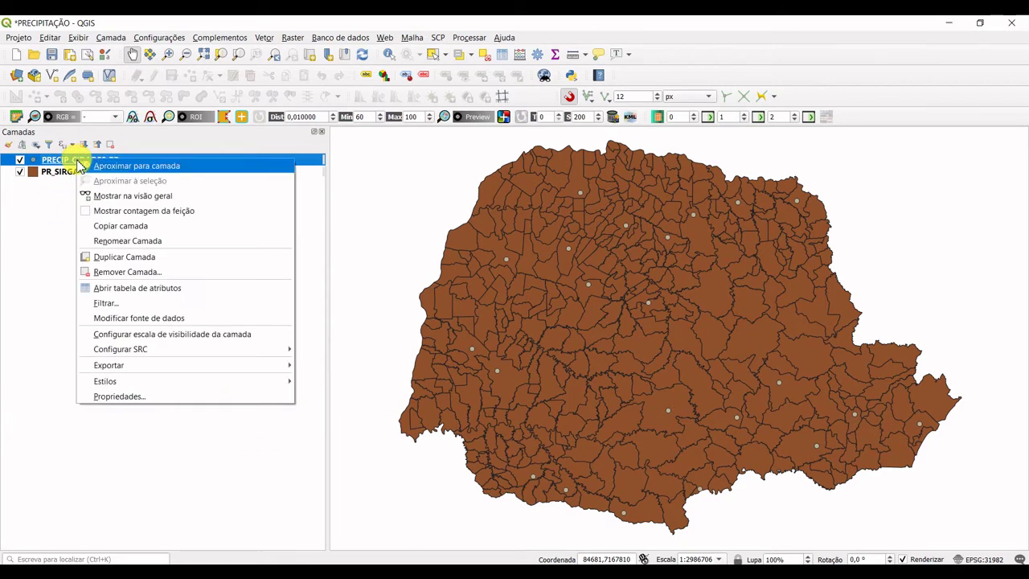
{"action": "left_click", "coordinate": [172, 287]}
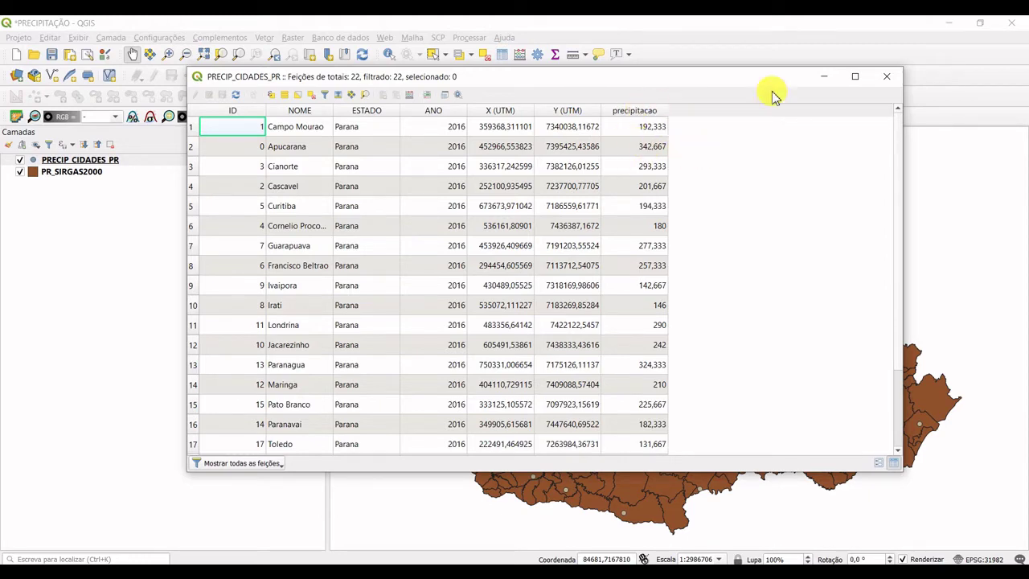
{"action": "left_click", "coordinate": [885, 76]}
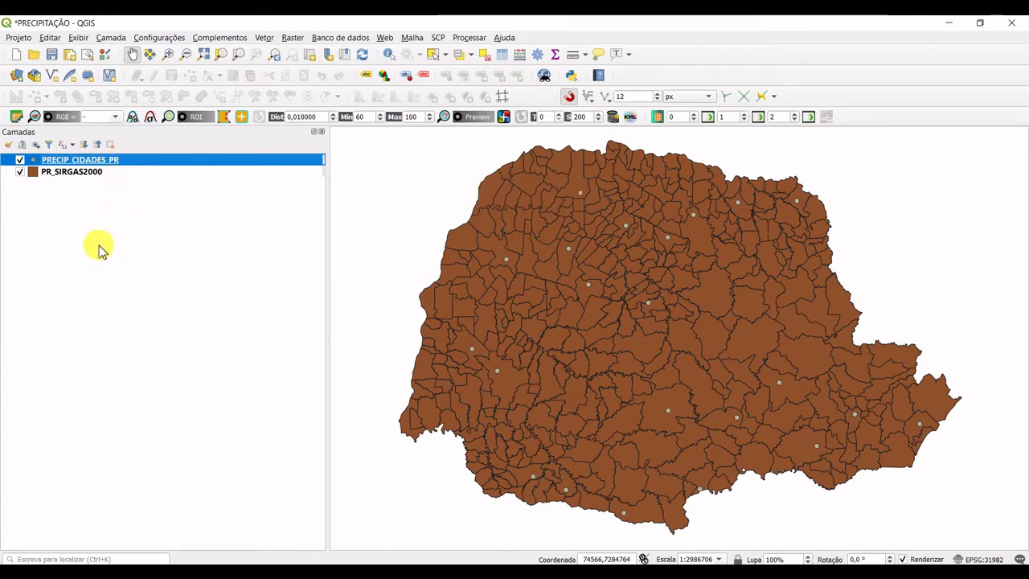
Step: Export the PRECIP_CIDADES_PR layer as a shapefile named PRECIPITAÇÃO_DADOS in RESULTADOS_AULA_6, using SIRGAS 2000 / UTM zone 22S, and add it to the map
{"action": "right_click", "coordinate": [107, 164]}
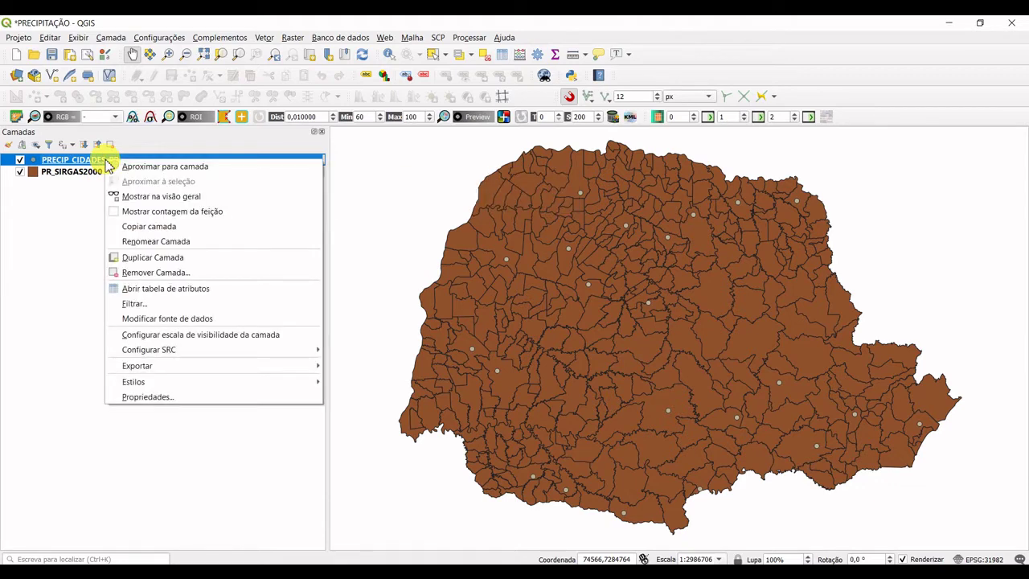
{"action": "mouse_move", "coordinate": [283, 365]}
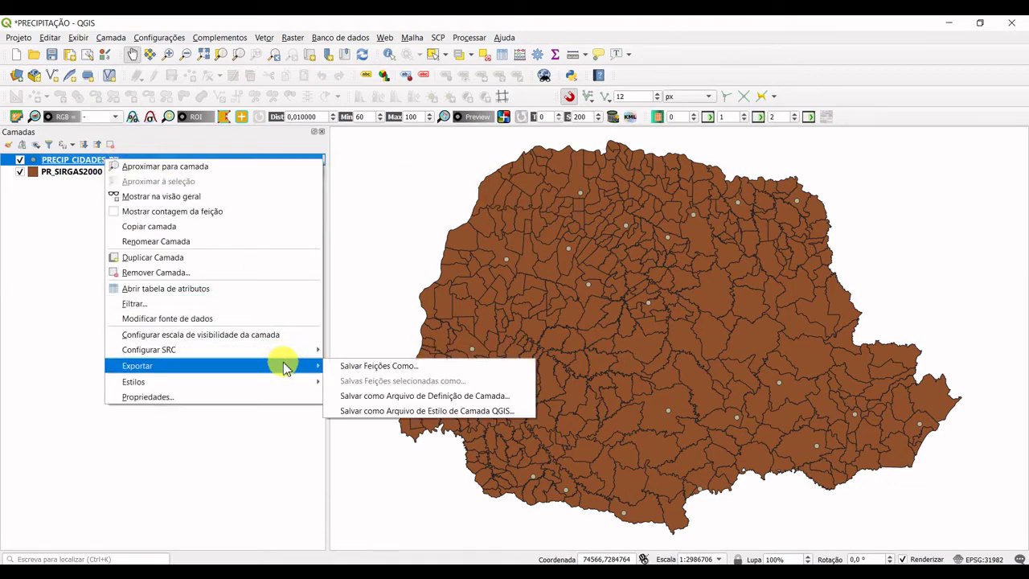
{"action": "left_click", "coordinate": [375, 367]}
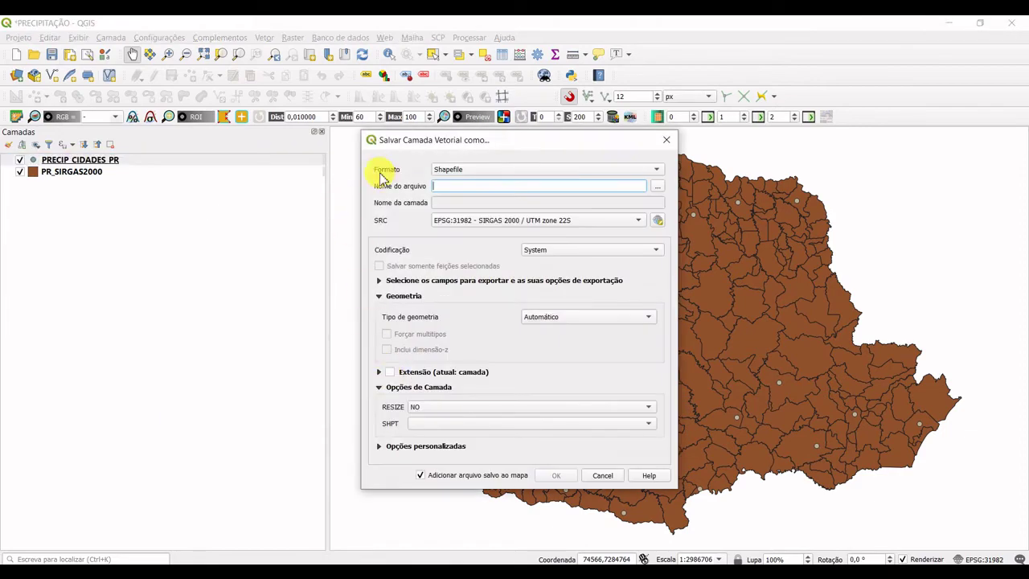
{"action": "left_click", "coordinate": [657, 187]}
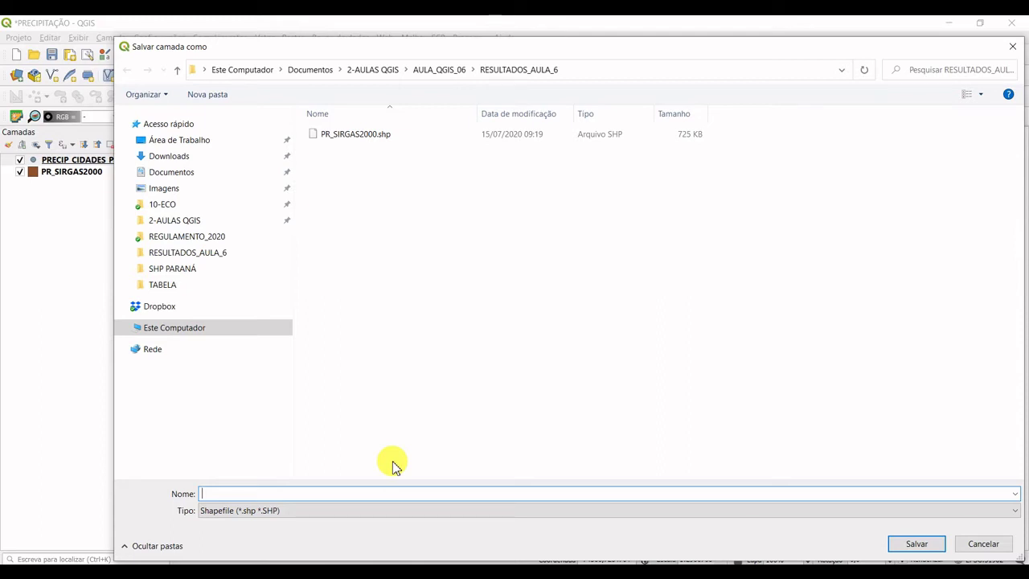
{"action": "type", "text": "PREC"}
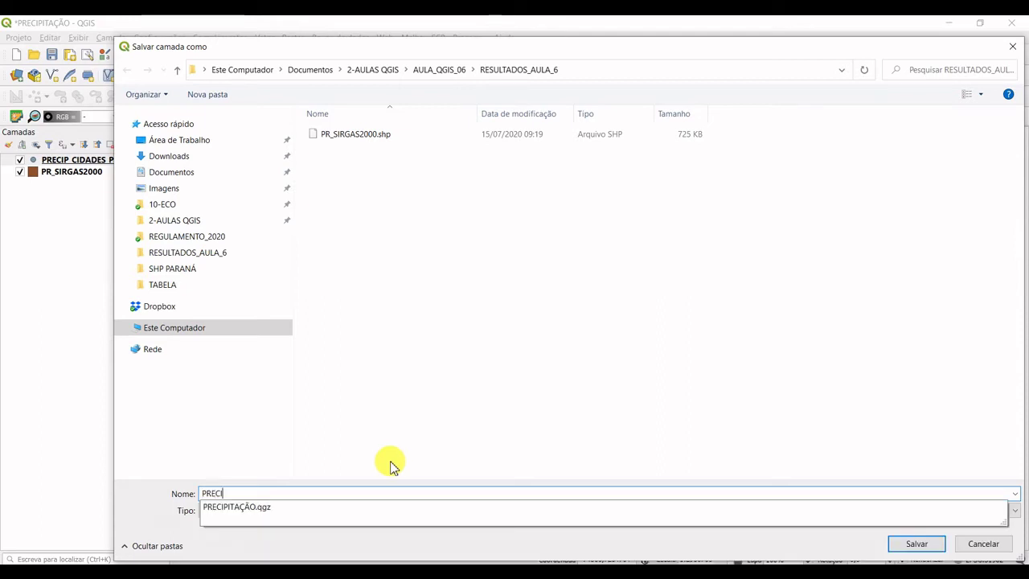
{"action": "type", "text": "IPITAÇÃO_DADOS"}
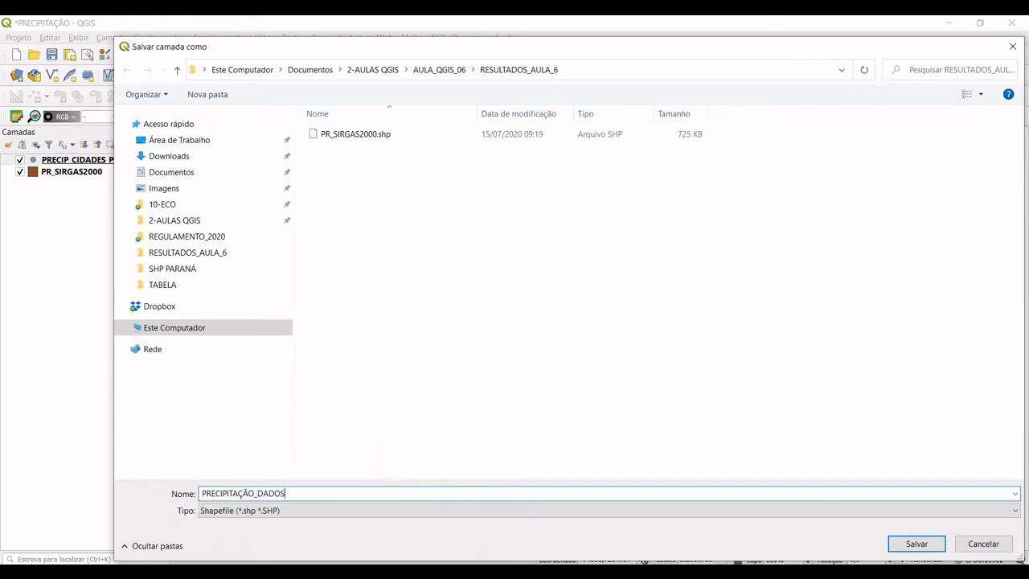
{"action": "left_click", "coordinate": [920, 545]}
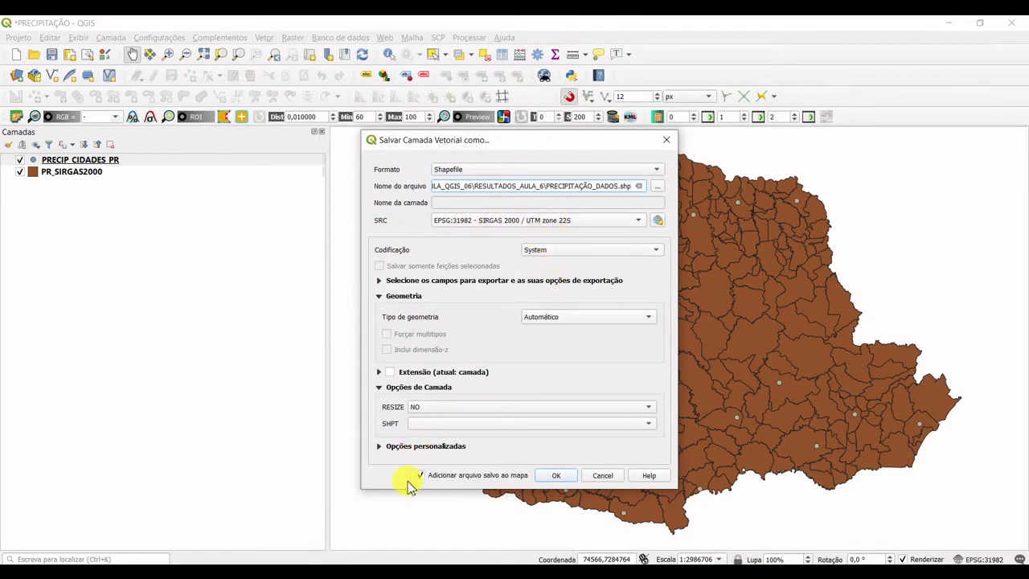
{"action": "left_click", "coordinate": [556, 476]}
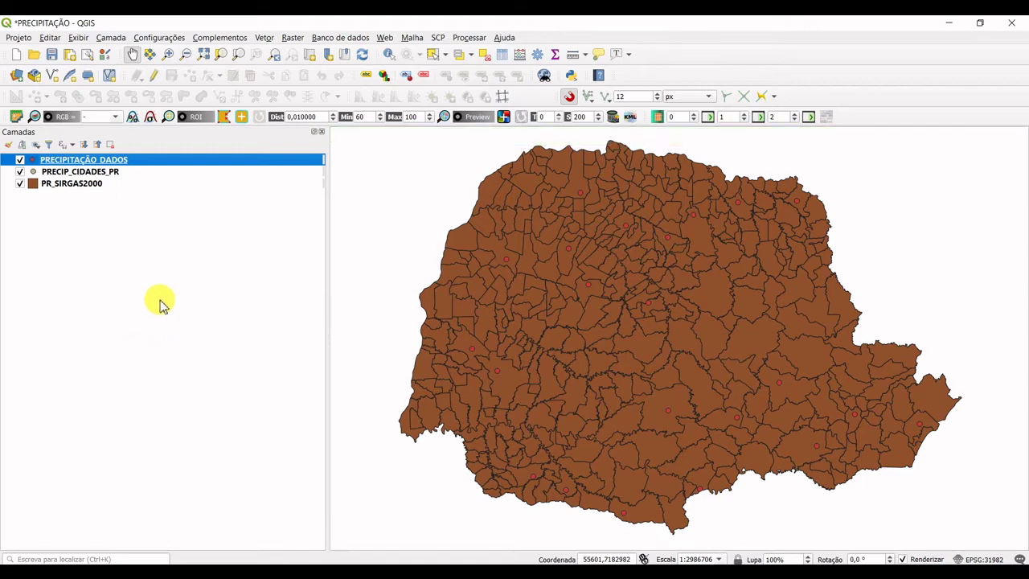
Step: Remove the CSV-based PRECIP_CIDADES_PR layer from the project
{"action": "left_click", "coordinate": [87, 171]}
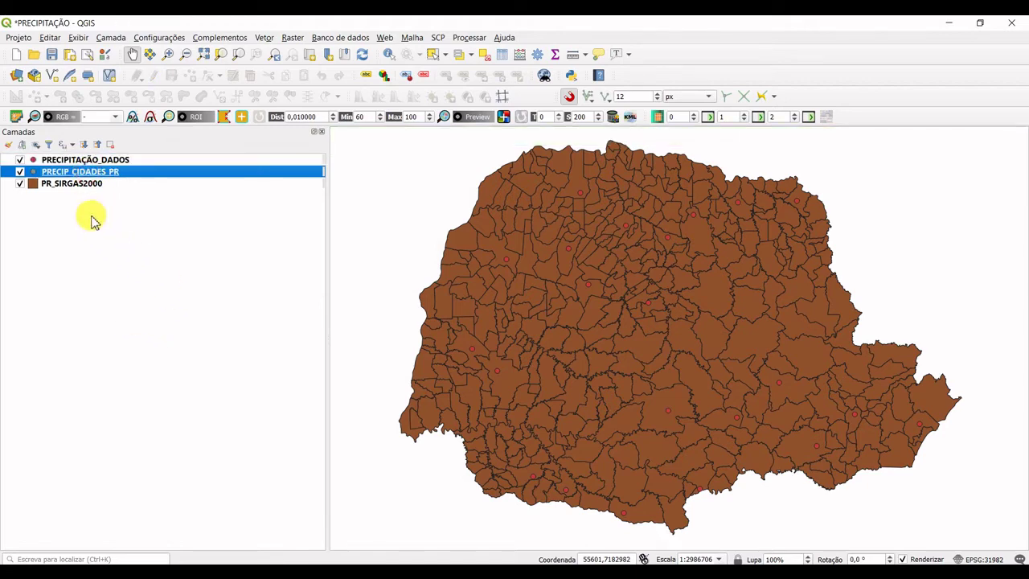
{"action": "right_click", "coordinate": [87, 175]}
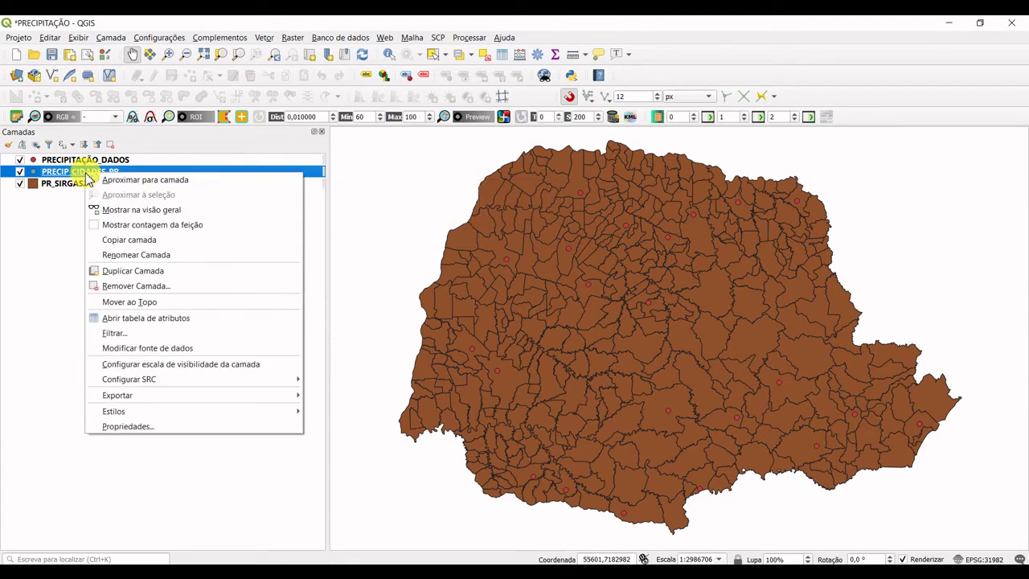
{"action": "left_click", "coordinate": [187, 287]}
{"action": "left_click", "coordinate": [504, 313]}
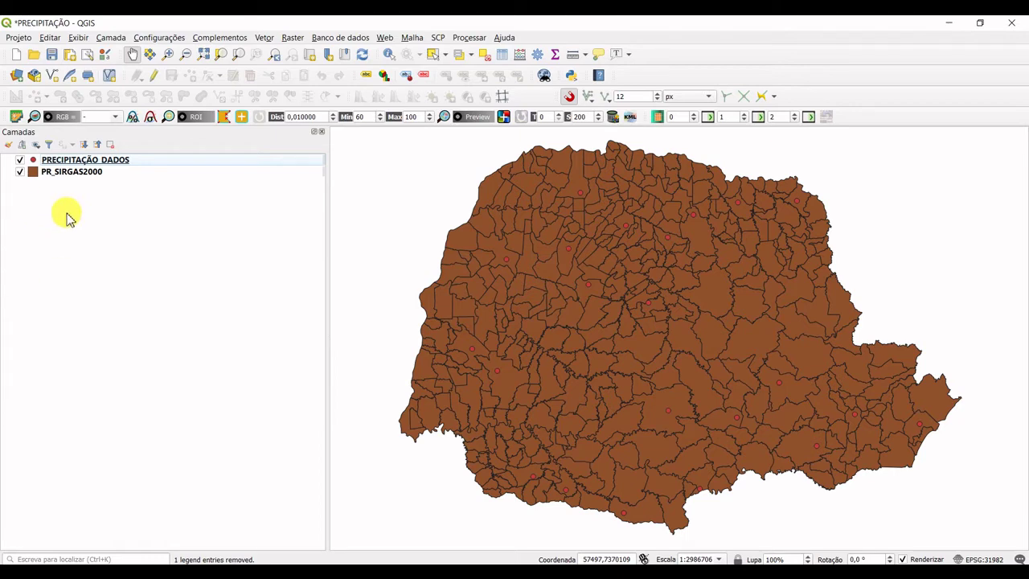
Step: Change the simple fill colour of the PR_SIRGAS2000 layer to a light mint green and apply the symbology
{"action": "double_click", "coordinate": [33, 177]}
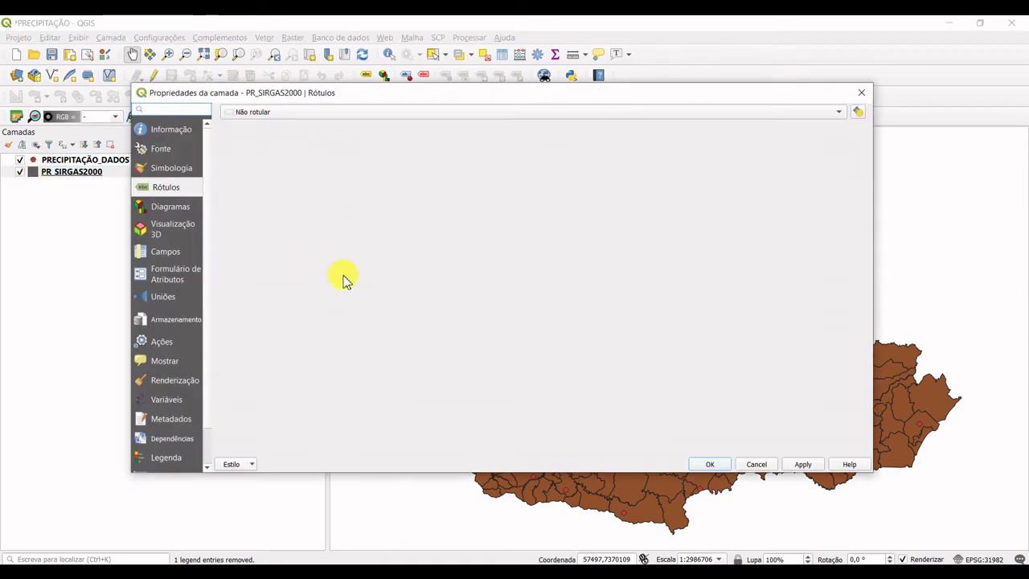
{"action": "left_click", "coordinate": [188, 167]}
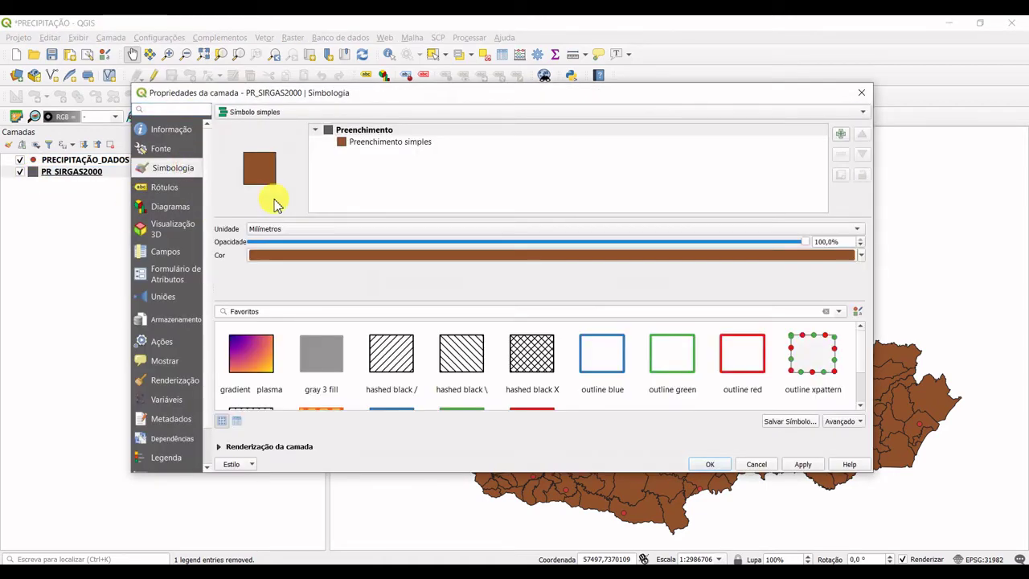
{"action": "left_click", "coordinate": [412, 142]}
{"action": "left_click", "coordinate": [834, 251]}
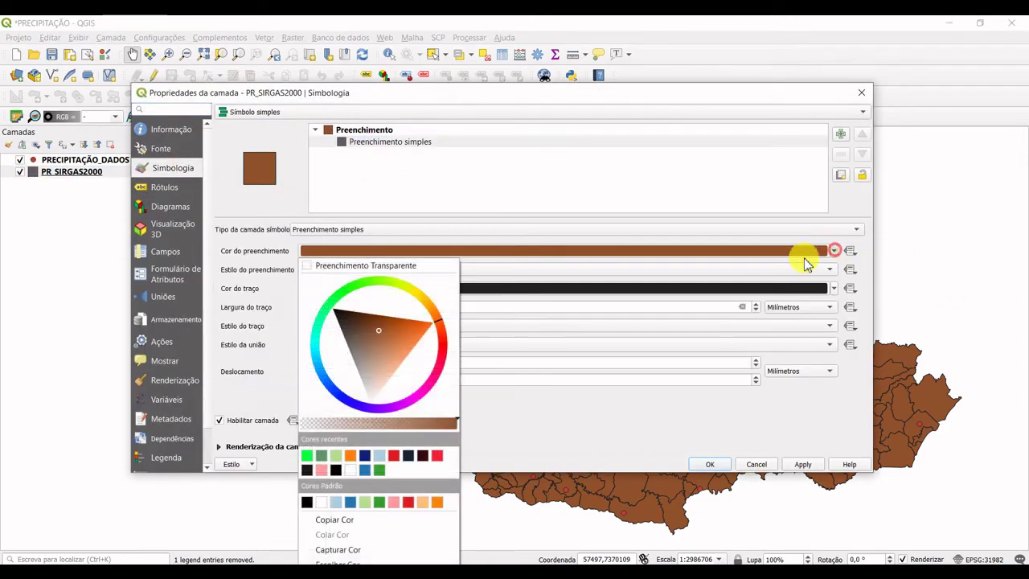
{"action": "left_click_drag", "start_coordinate": [436, 333], "coordinate": [310, 317]}
{"action": "mouse_move", "coordinate": [374, 349]}
{"action": "left_mouse_down"}
{"action": "mouse_move", "coordinate": [368, 338]}
{"action": "mouse_move", "coordinate": [378, 327]}
{"action": "mouse_move", "coordinate": [408, 321]}
{"action": "left_mouse_up"}
{"action": "left_click", "coordinate": [818, 462]}
{"action": "left_click", "coordinate": [819, 464]}
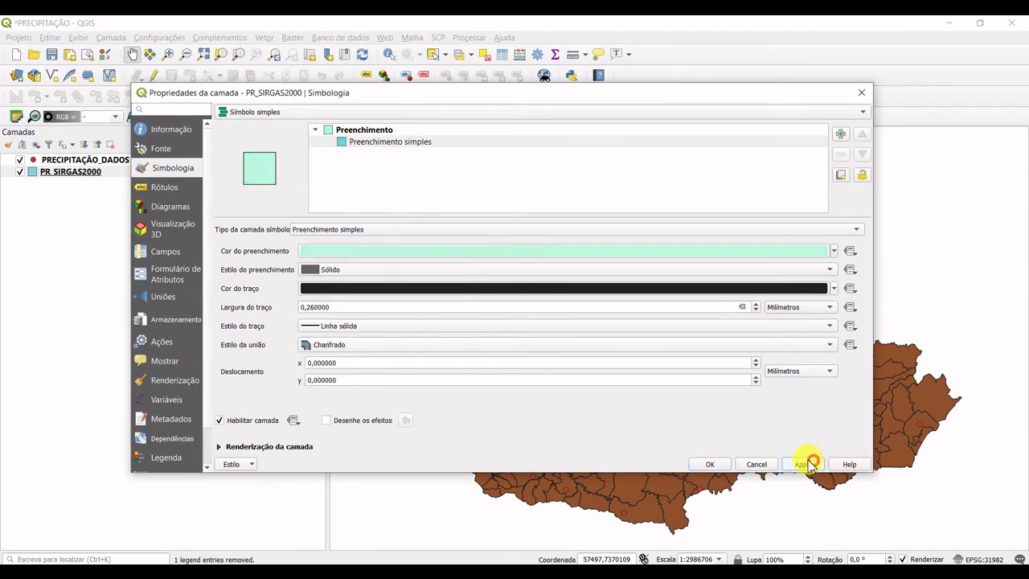
{"action": "left_click", "coordinate": [710, 464]}
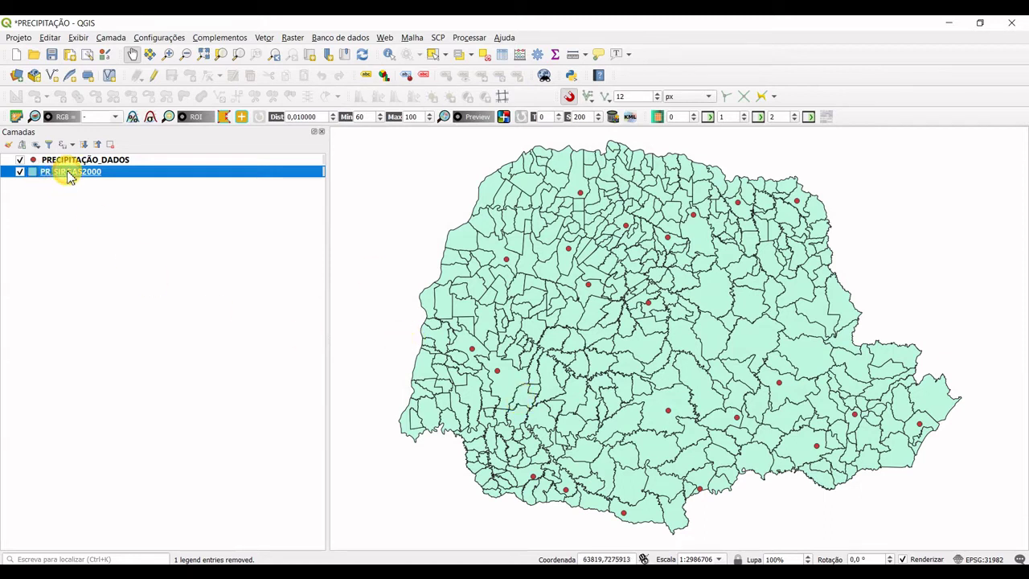
Step: Zoom the map to the extent of the PR_SIRGAS2000 layer
{"action": "left_click", "coordinate": [69, 217]}
{"action": "left_click", "coordinate": [69, 177]}
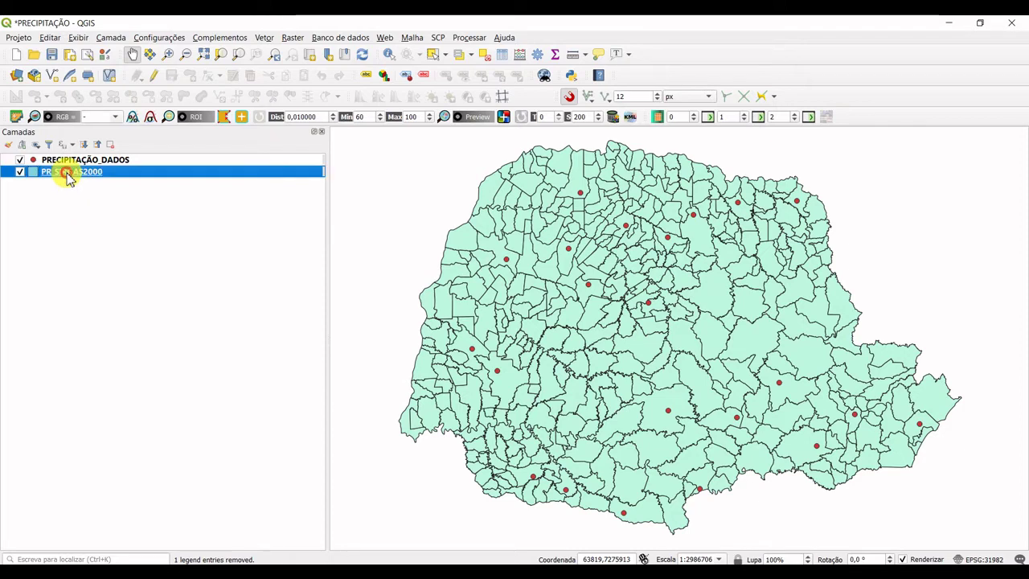
{"action": "right_click", "coordinate": [68, 175]}
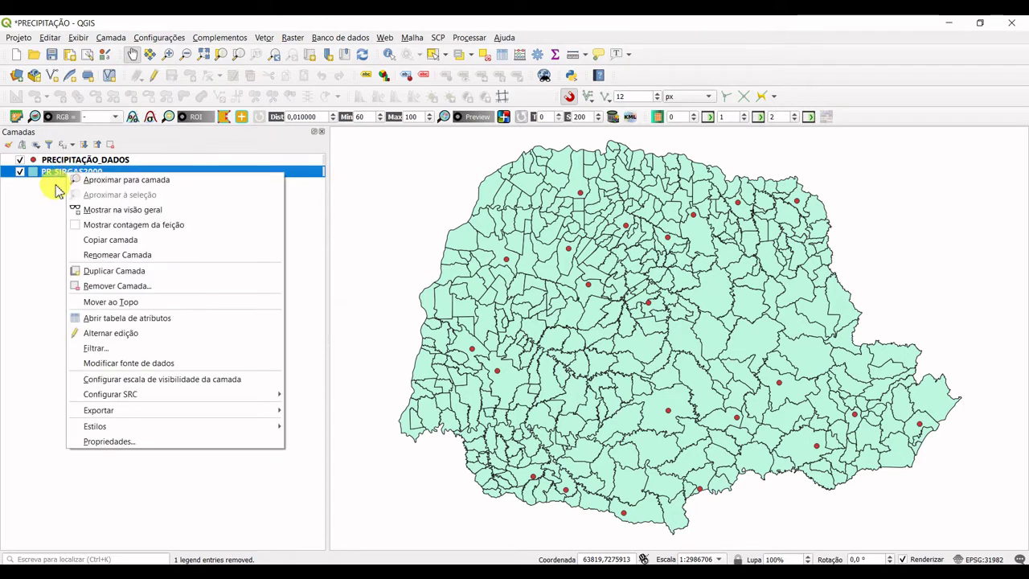
{"action": "left_click", "coordinate": [172, 180]}
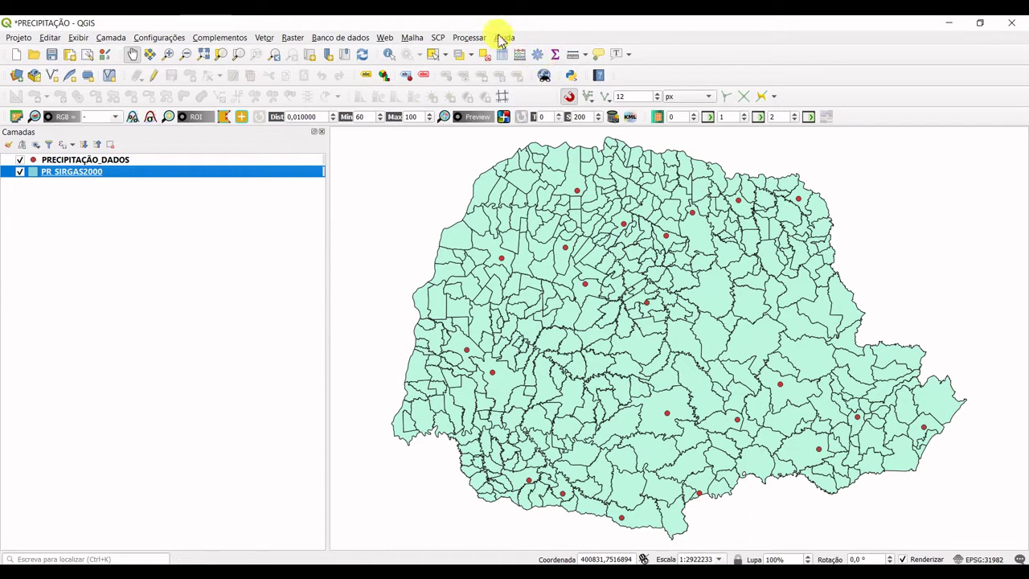
Step: Open the IDW interpolation tool from the interpolation group of the processing toolbox
{"action": "left_click", "coordinate": [474, 37]}
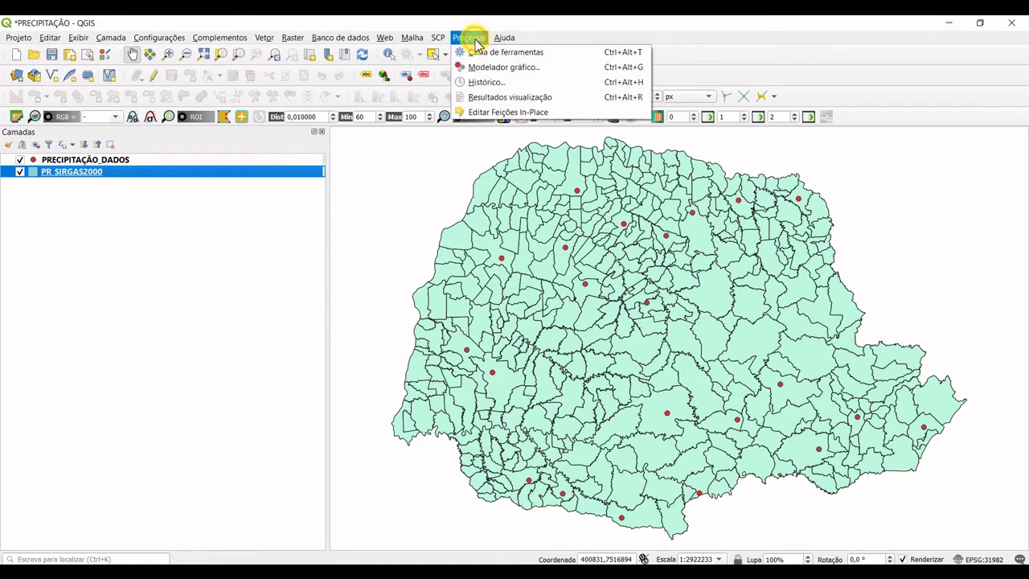
{"action": "left_click", "coordinate": [592, 54]}
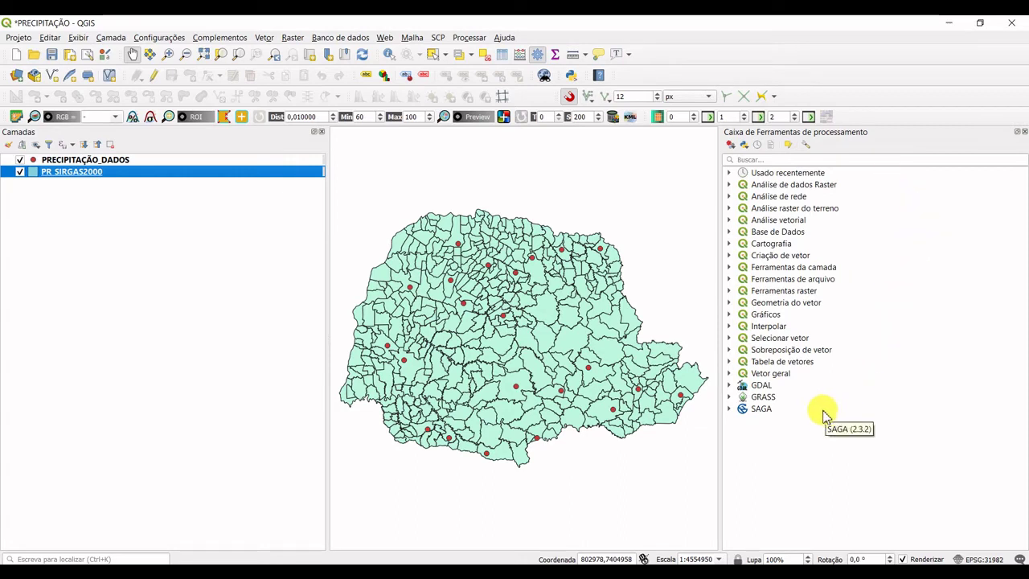
{"action": "left_click", "coordinate": [729, 327]}
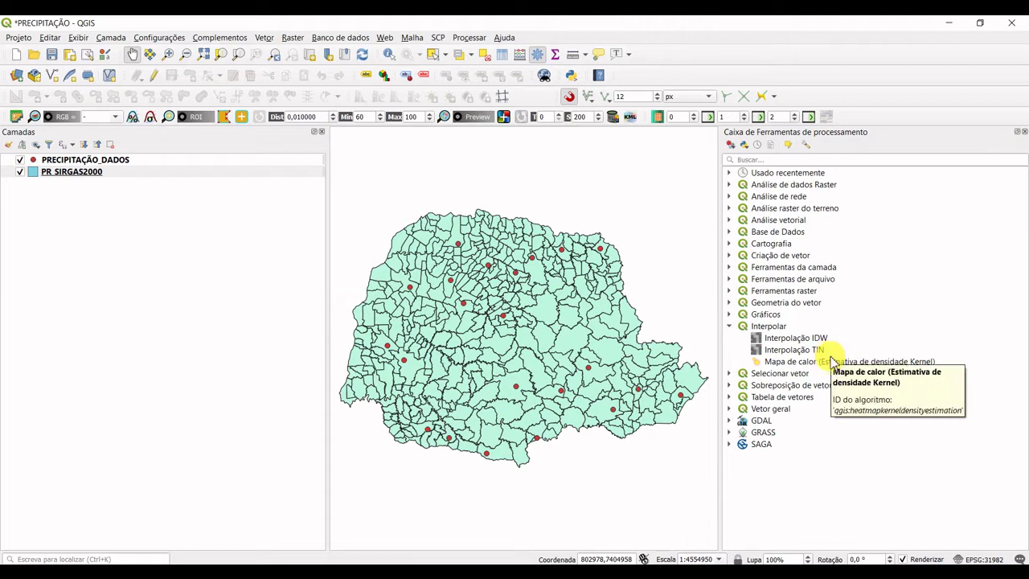
{"action": "left_click", "coordinate": [799, 340]}
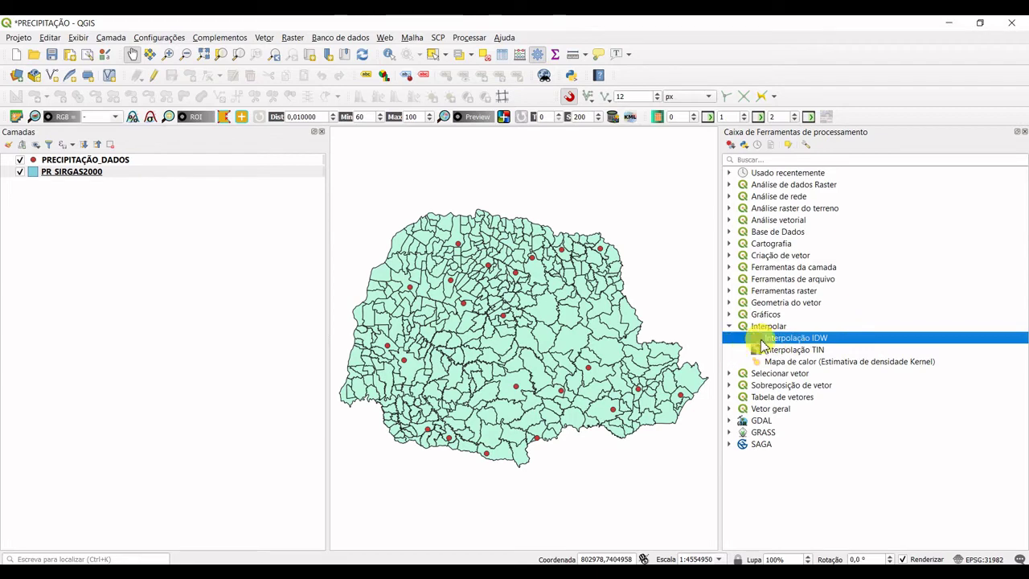
{"action": "double_click", "coordinate": [794, 338]}
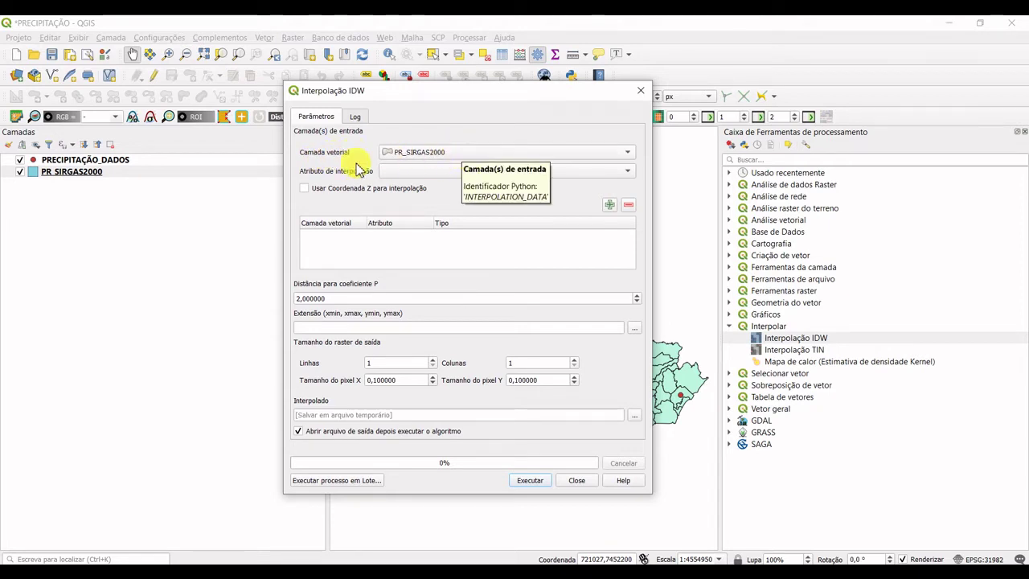
Step: Add the PRECIPITAÇÃO_DADOS layer with the precipitac attribute as the interpolation input
{"action": "left_click", "coordinate": [423, 154]}
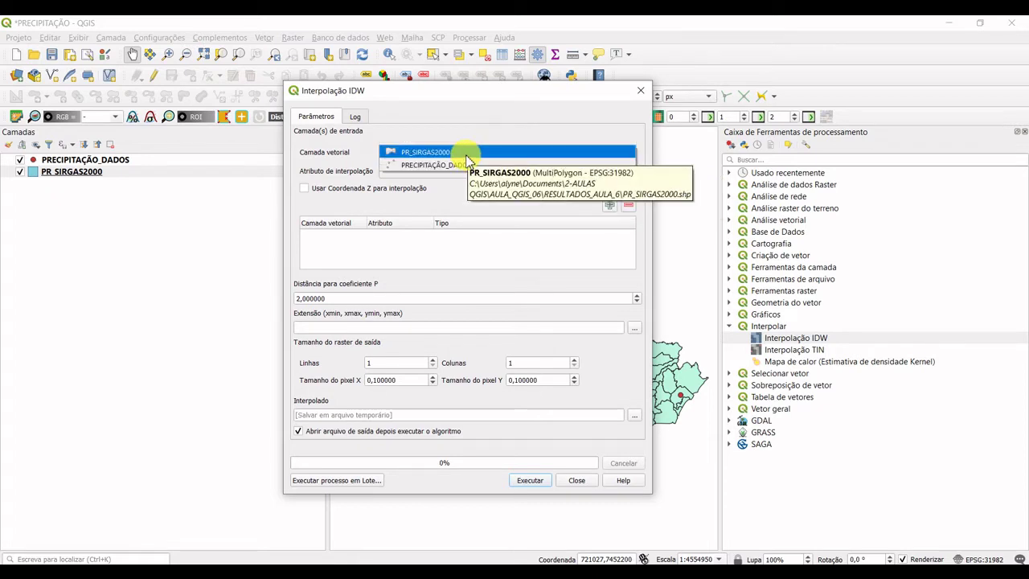
{"action": "left_click", "coordinate": [468, 164]}
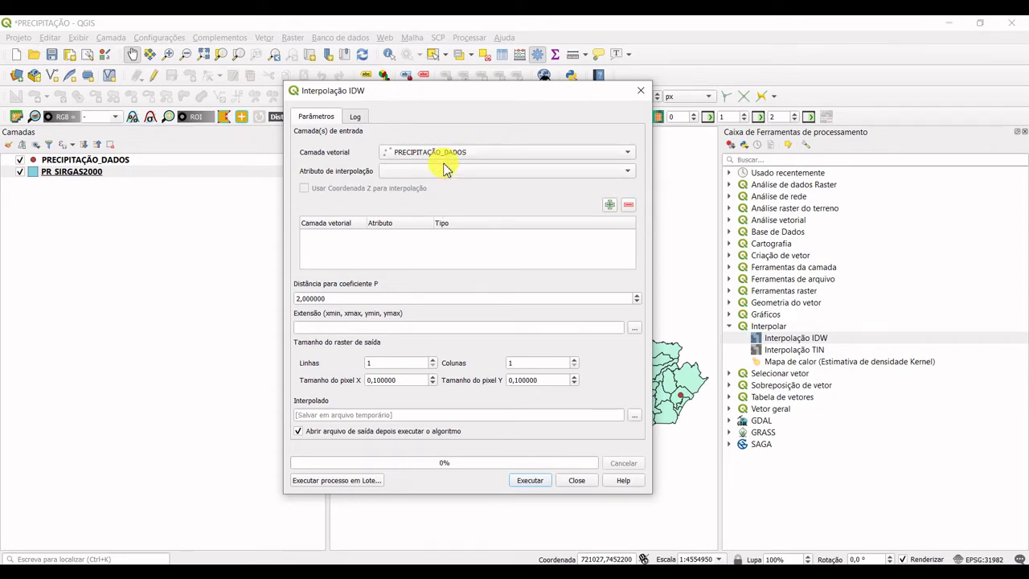
{"action": "left_click", "coordinate": [626, 172]}
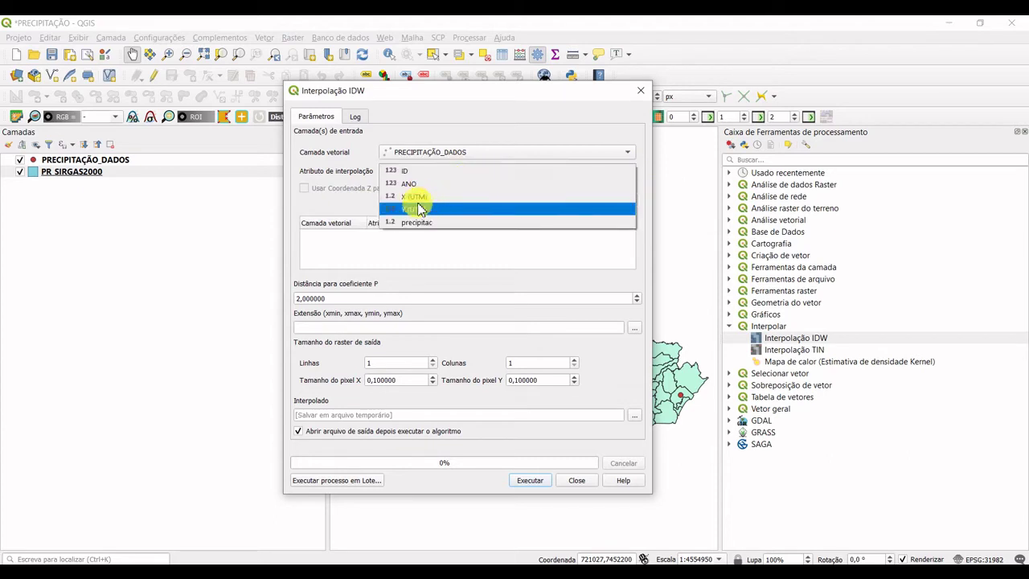
{"action": "left_click", "coordinate": [452, 226]}
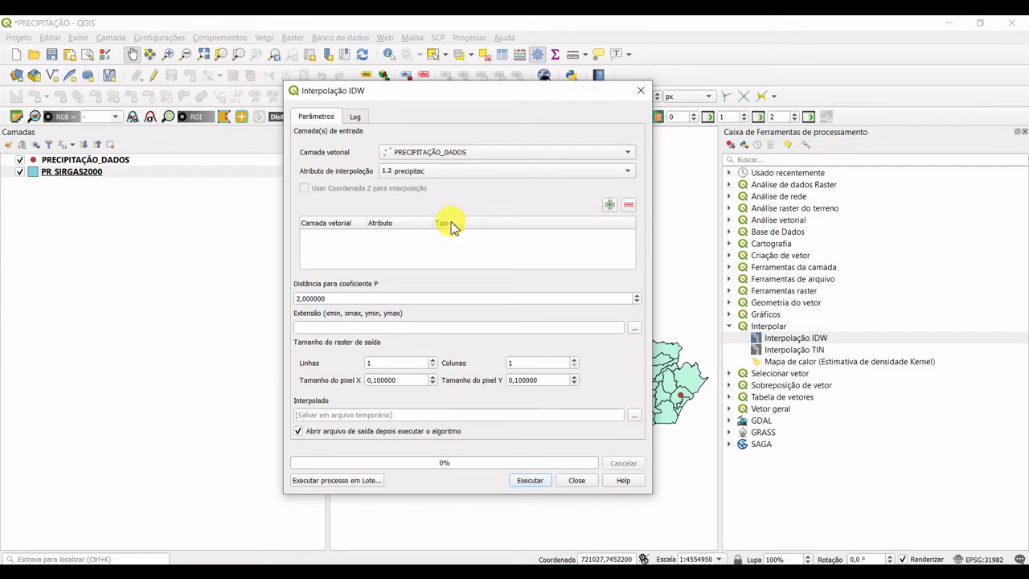
{"action": "left_click", "coordinate": [409, 170]}
{"action": "left_click", "coordinate": [413, 167]}
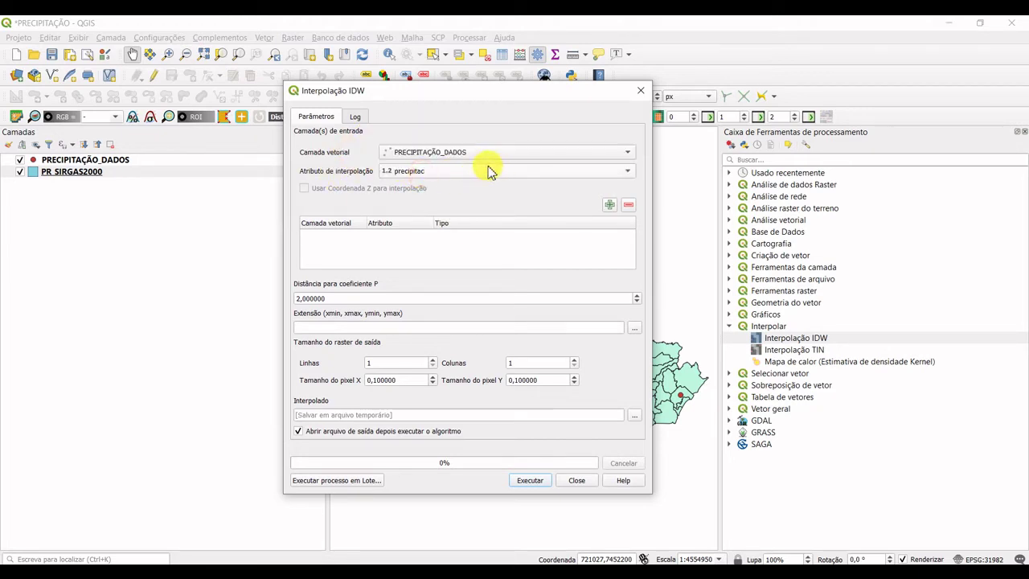
{"action": "left_click", "coordinate": [611, 207]}
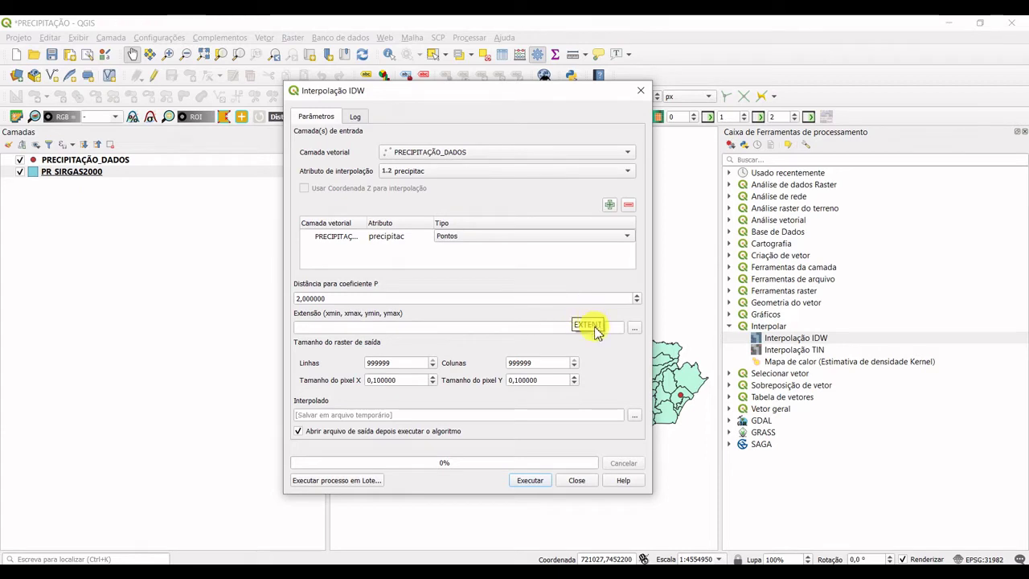
Step: Set the interpolation extent to the current map canvas and the output pixel size to 100
{"action": "left_click", "coordinate": [635, 332]}
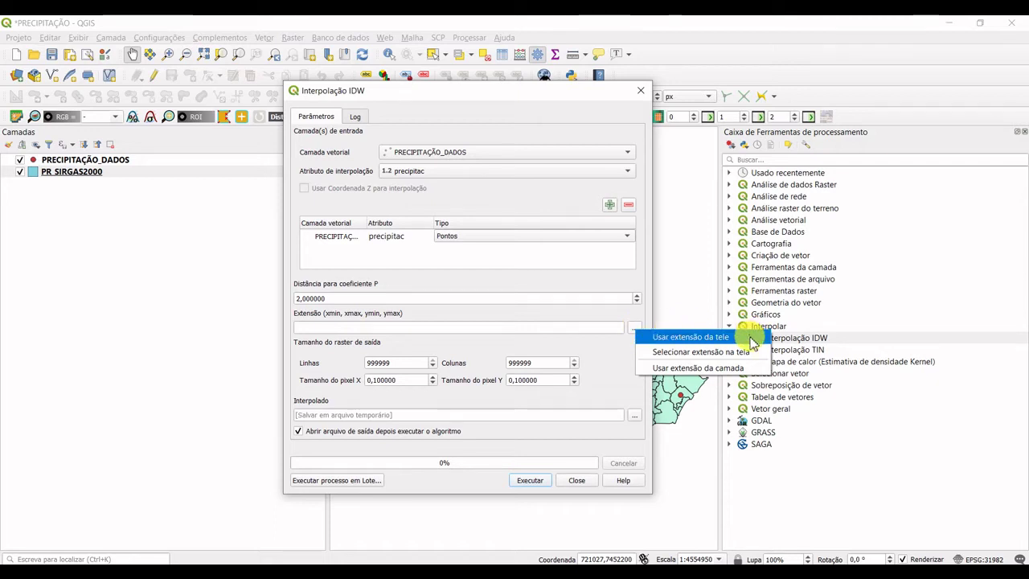
{"action": "left_click", "coordinate": [749, 337]}
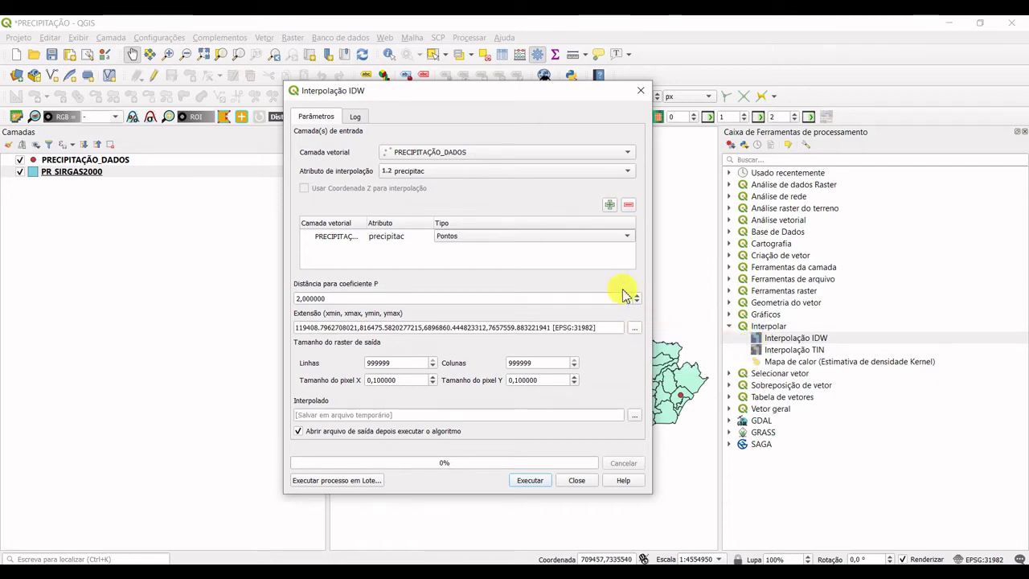
{"action": "double_click", "coordinate": [371, 383]}
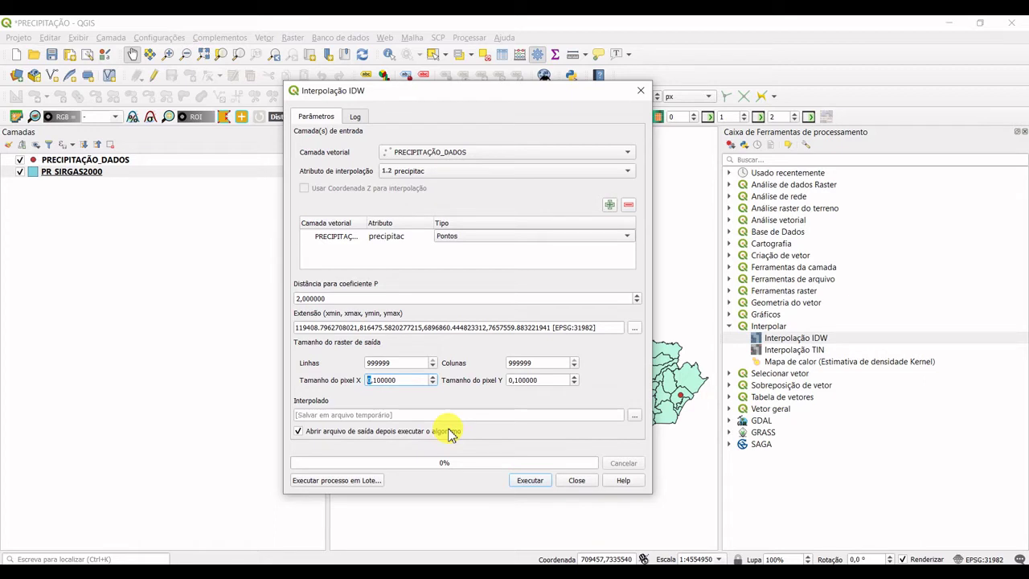
{"action": "type", "text": "100,"}
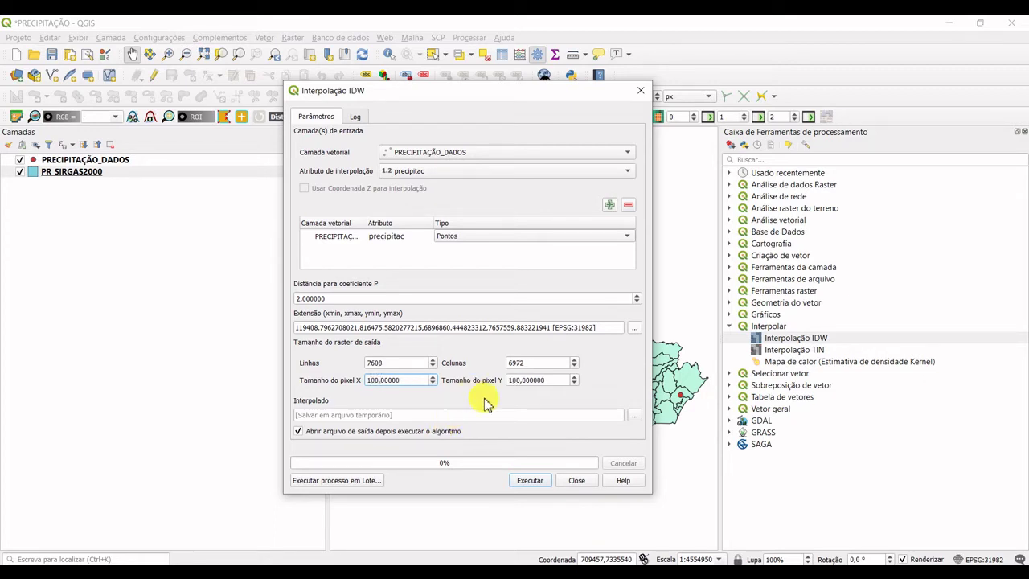
{"action": "type", "text": "0"}
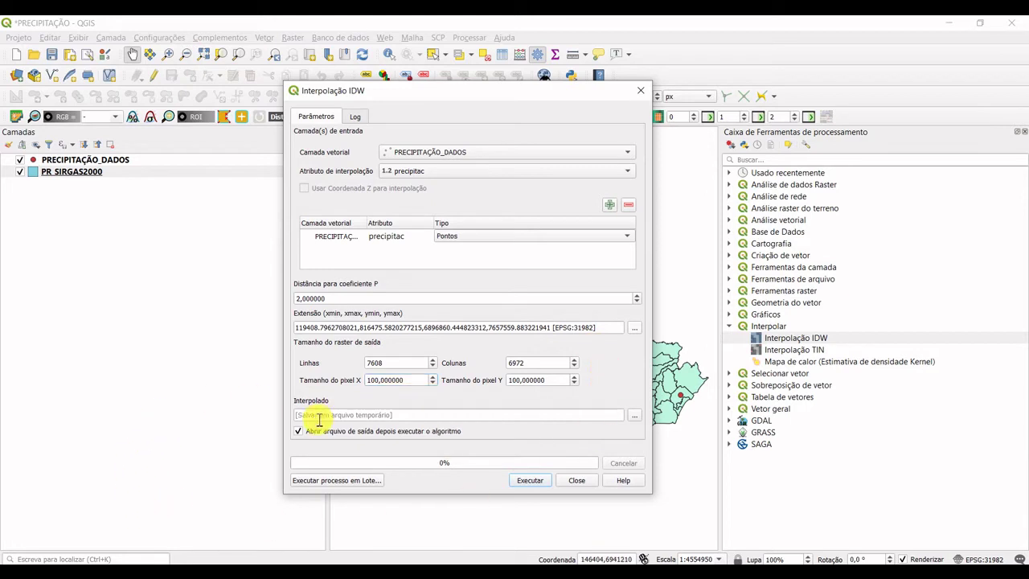
Step: Set the interpolated raster to be saved as a TIF file named IDW in the RESULTADOS_AULA_6 folder
{"action": "left_click", "coordinate": [634, 416]}
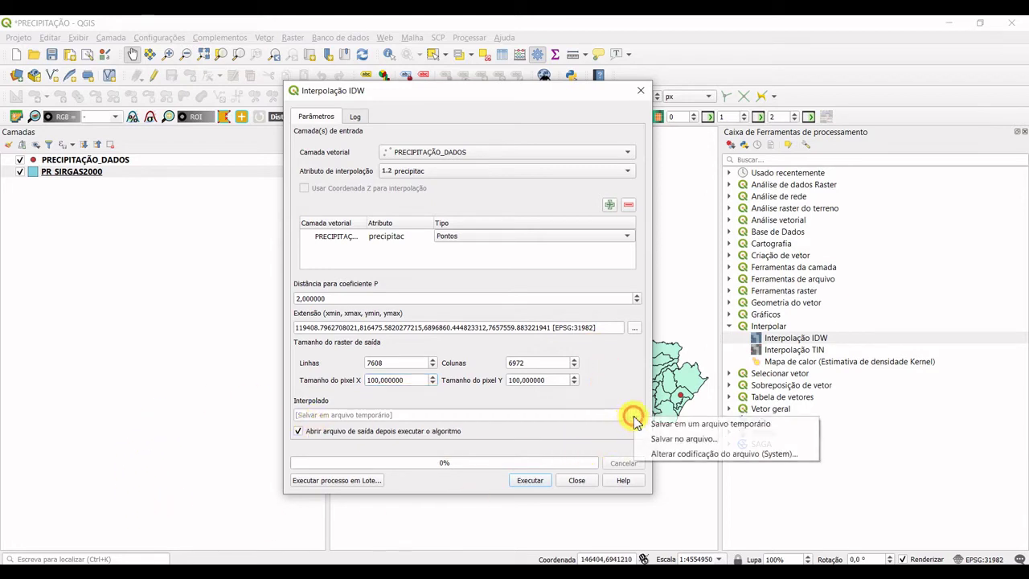
{"action": "left_click", "coordinate": [760, 435]}
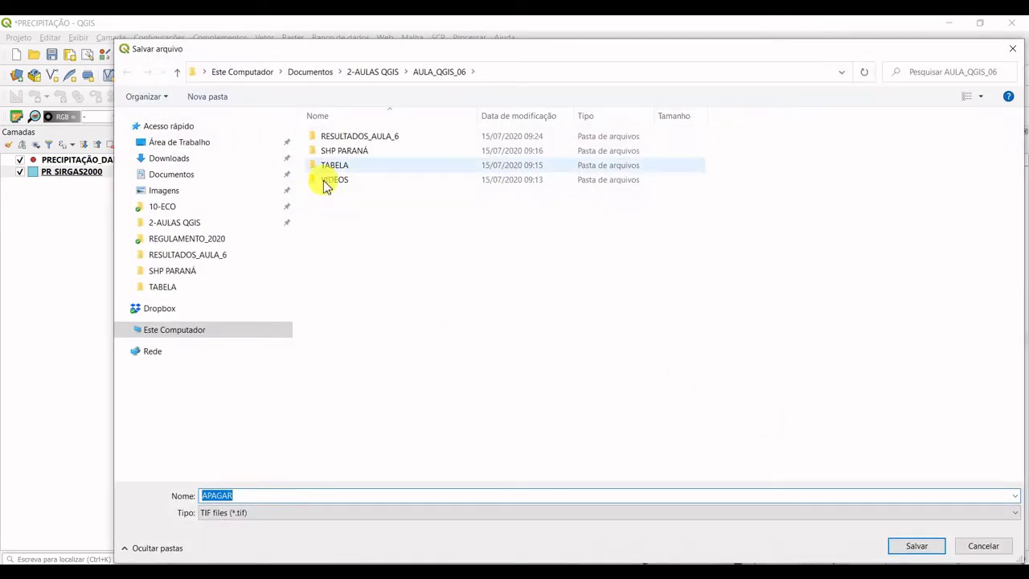
{"action": "double_click", "coordinate": [372, 138]}
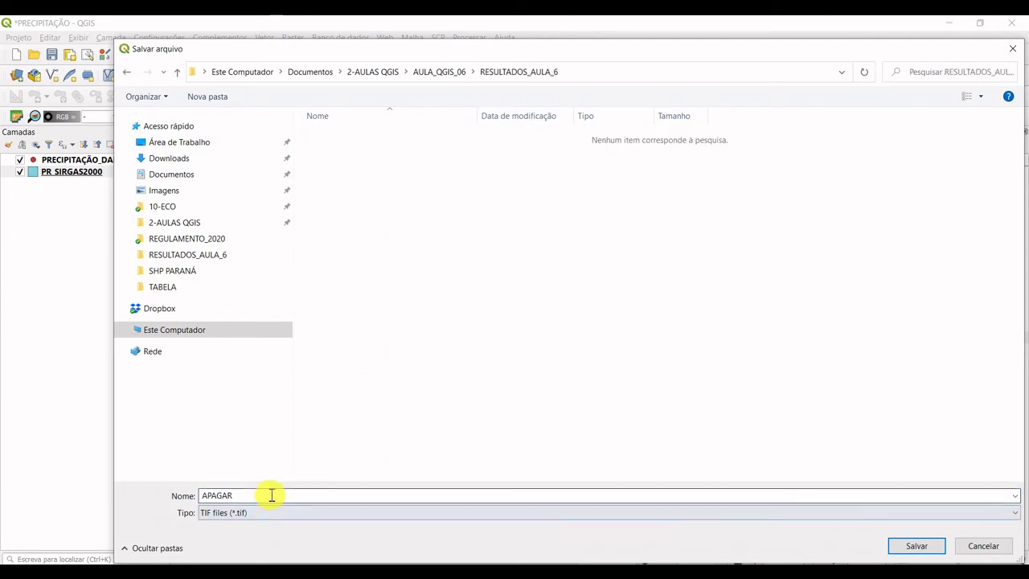
{"action": "key", "text": "BackSpace"}
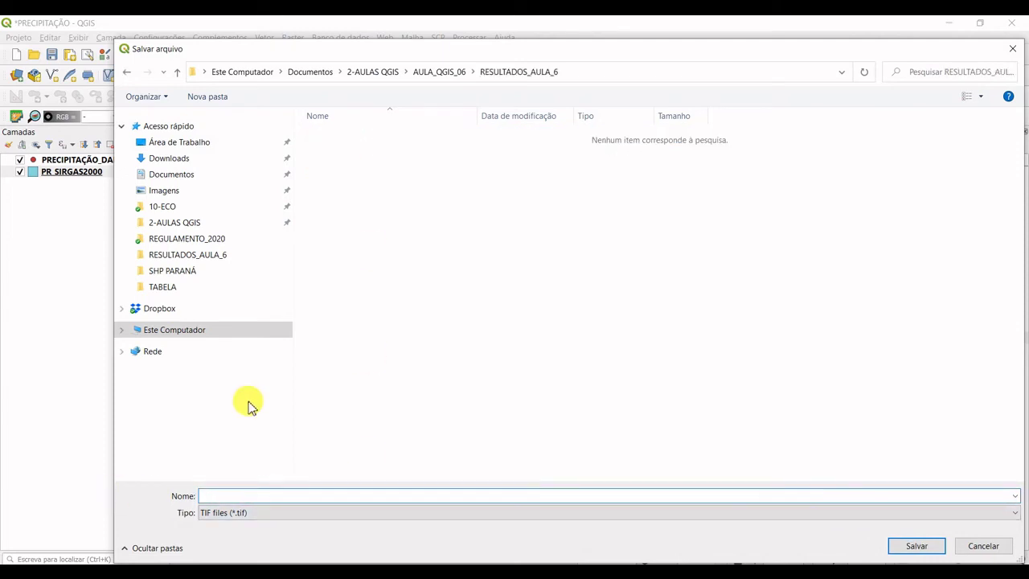
{"action": "type", "text": "IDE"}
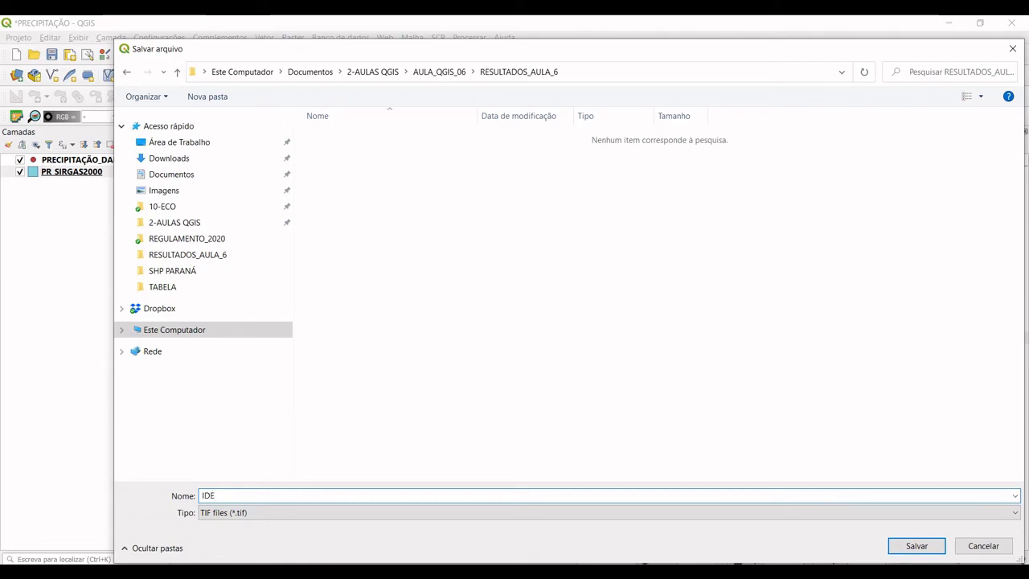
{"action": "key", "text": "BackSpace"}
{"action": "type", "text": "W"}
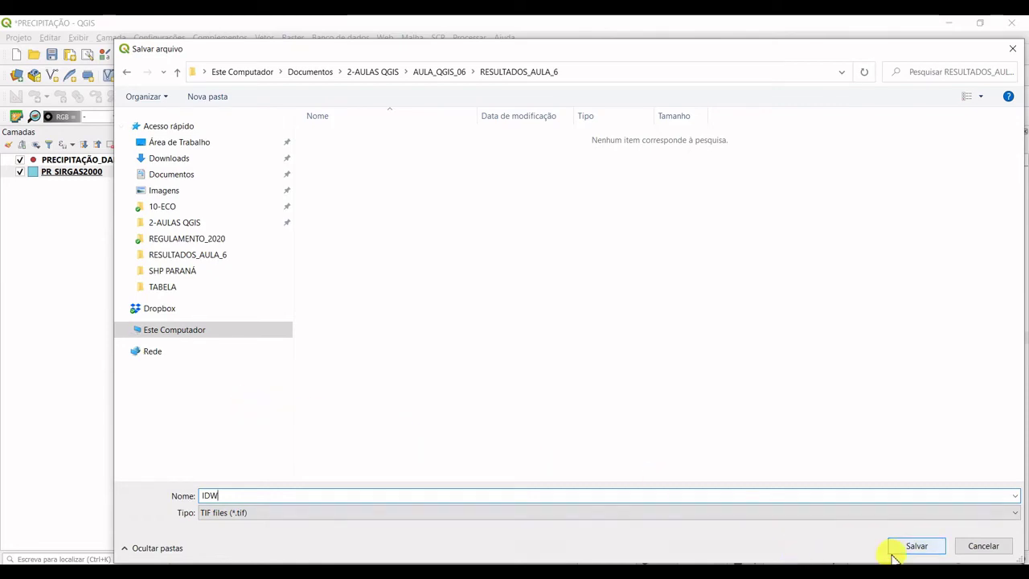
{"action": "left_click", "coordinate": [916, 546]}
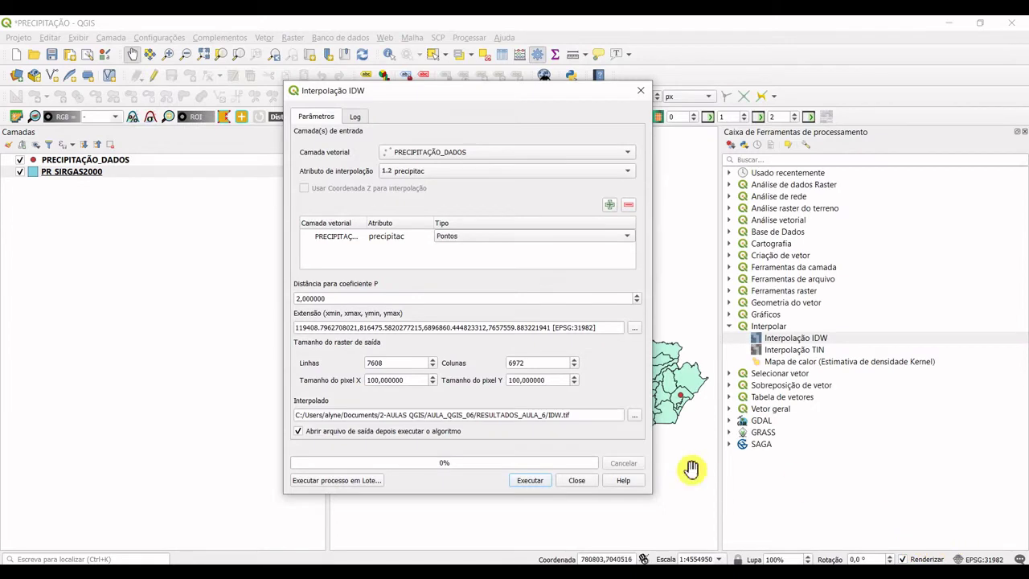
Step: Run the IDW interpolation, and close its dialog and the processing toolbox
{"action": "left_click", "coordinate": [530, 482]}
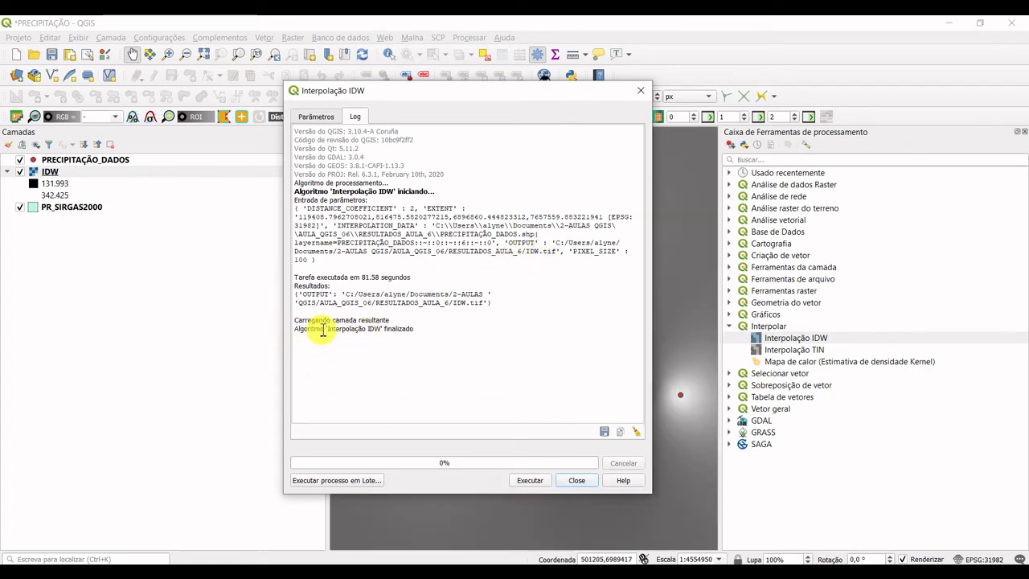
{"action": "left_click", "coordinate": [578, 480]}
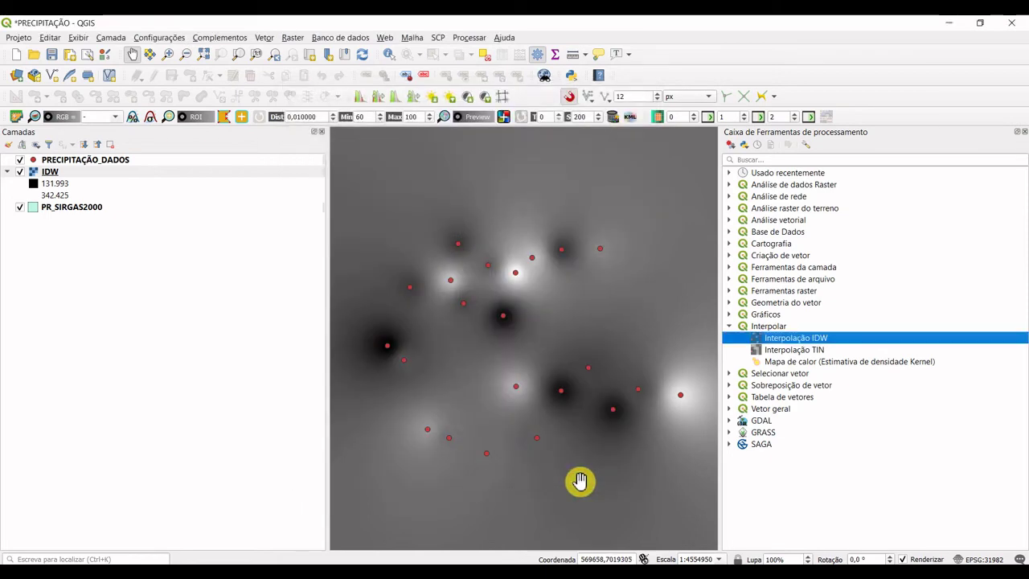
{"action": "left_click", "coordinate": [1022, 132]}
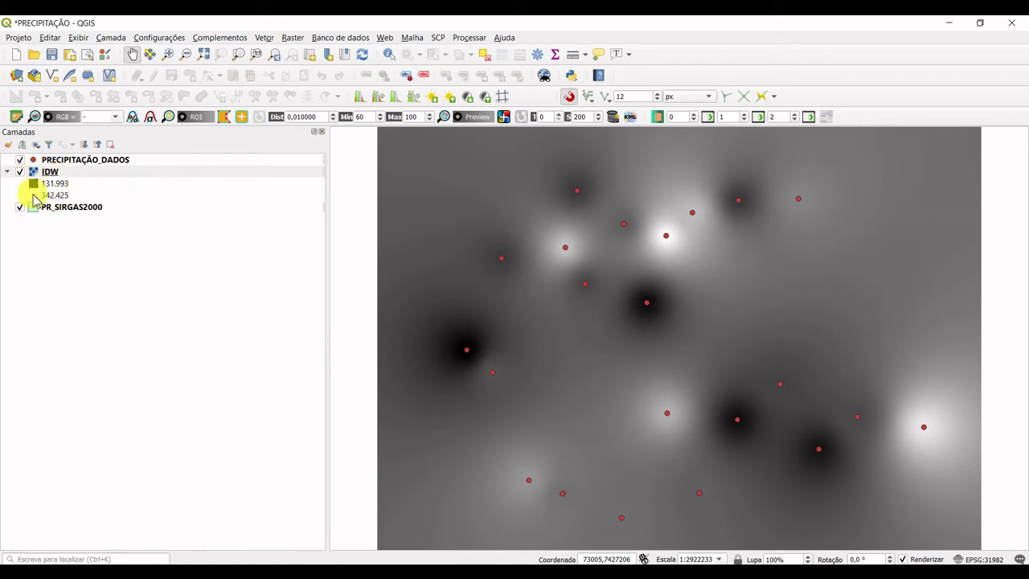
Step: Change the IDW layer's symbology rendering type to singleband pseudocolor (Banda simples falsa-cor)
{"action": "right_click", "coordinate": [51, 172]}
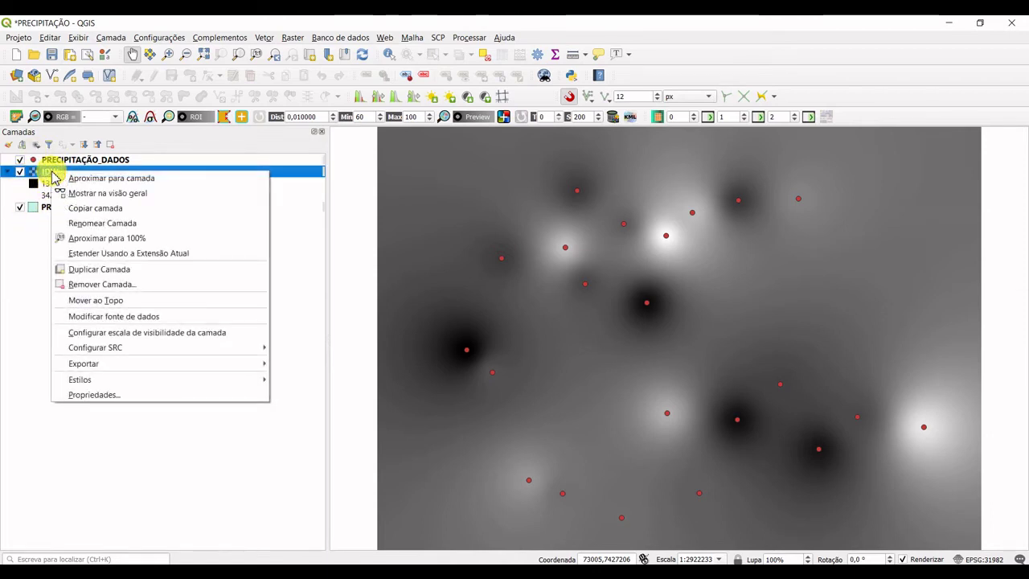
{"action": "left_click", "coordinate": [101, 397]}
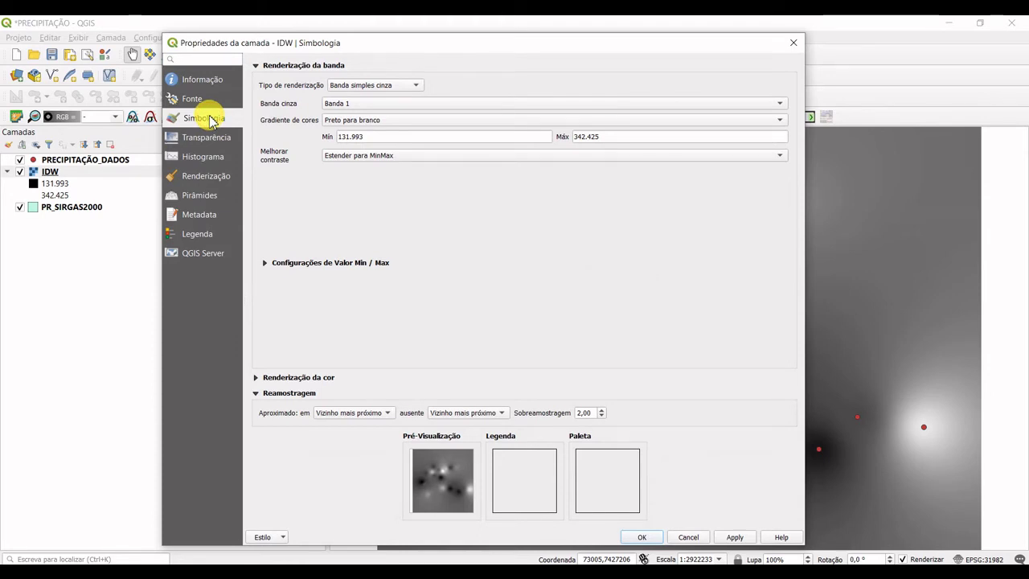
{"action": "left_click", "coordinate": [389, 91]}
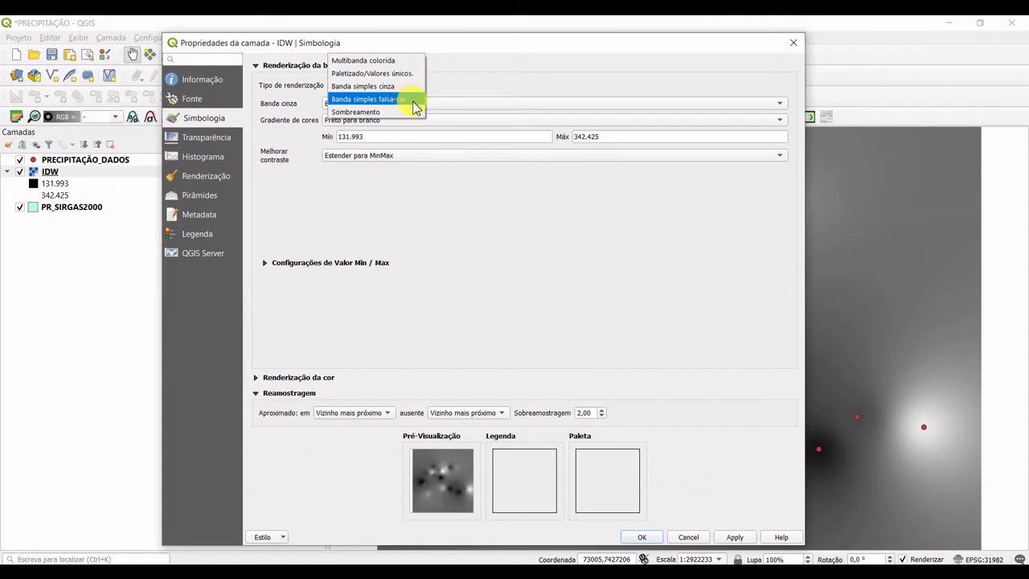
{"action": "left_click", "coordinate": [412, 100]}
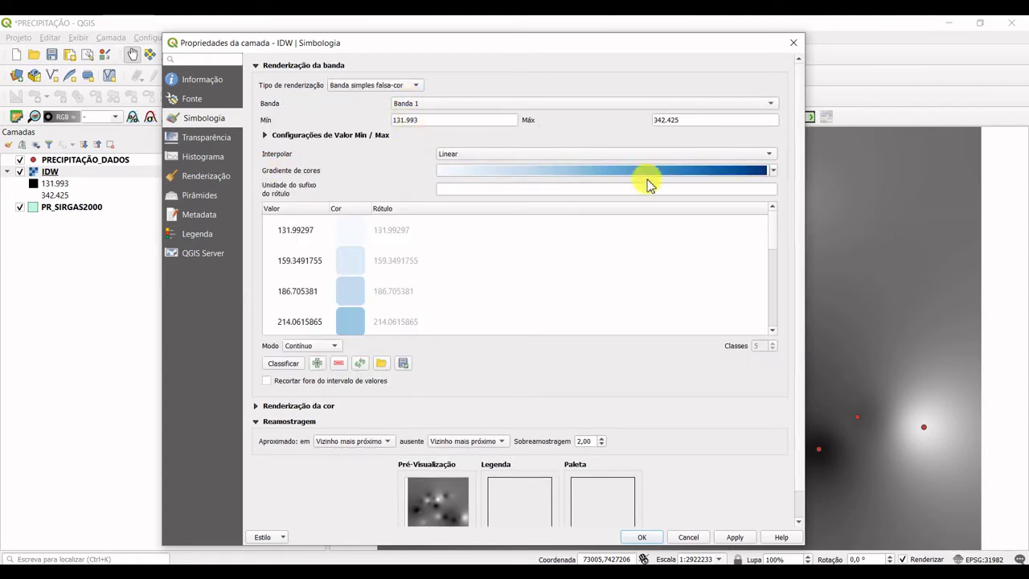
Step: Try the Greens and Spectral colour ramps on the IDW layer, and return to the Blues ramp
{"action": "left_click", "coordinate": [773, 172]}
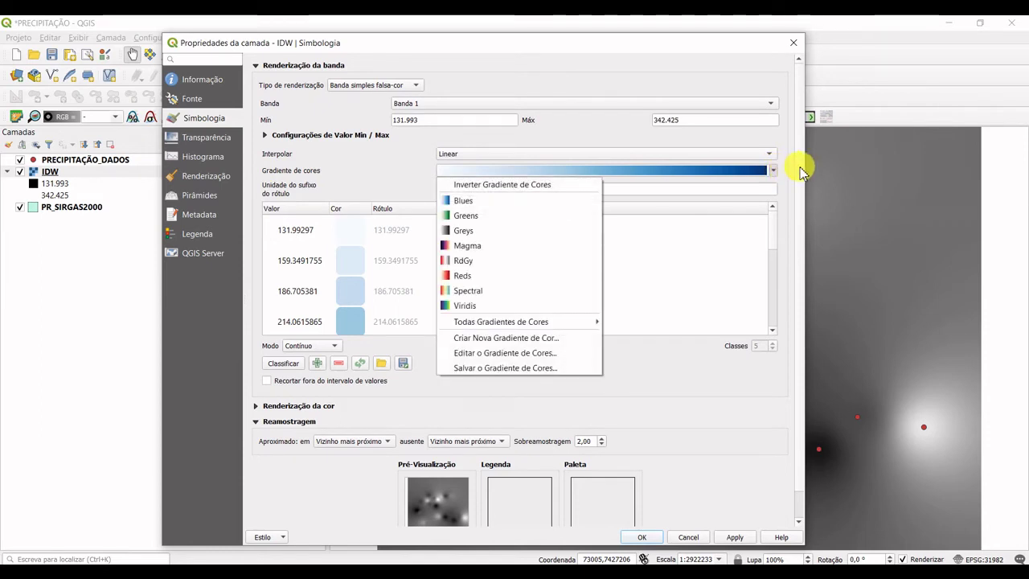
{"action": "left_click", "coordinate": [466, 216]}
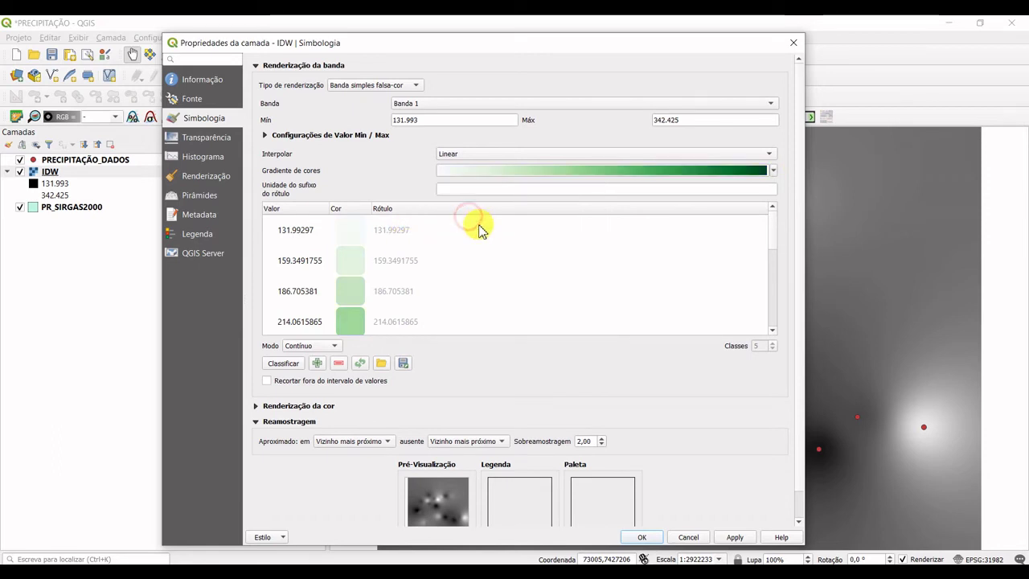
{"action": "left_click", "coordinate": [772, 170]}
{"action": "left_click", "coordinate": [474, 294]}
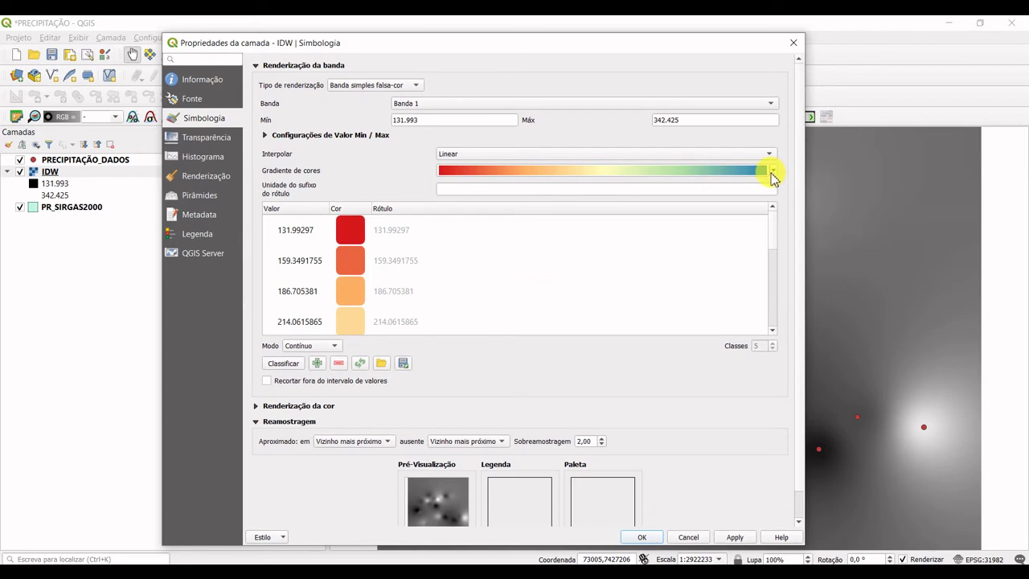
{"action": "left_click", "coordinate": [773, 170]}
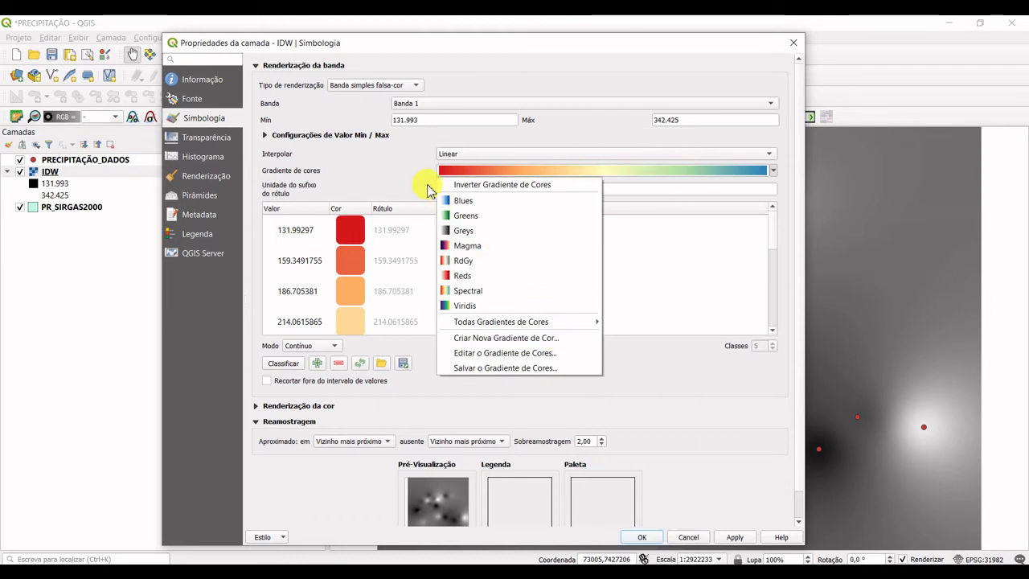
{"action": "left_click", "coordinate": [462, 200]}
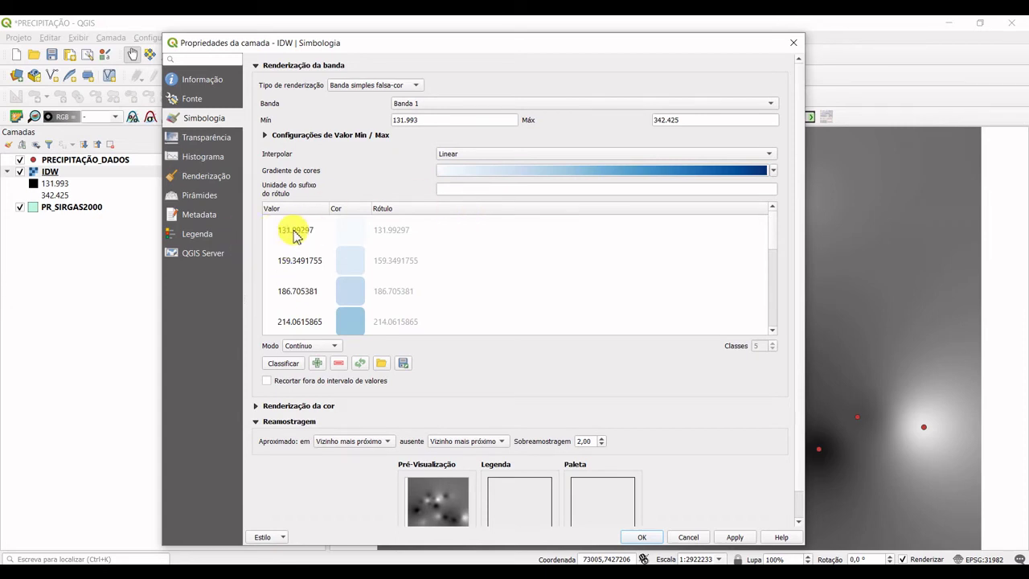
Step: Review the IDW class values, then try inverting the Blues colour ramp and restore its original direction
{"action": "left_click_drag", "start_coordinate": [771, 225], "coordinate": [777, 316]}
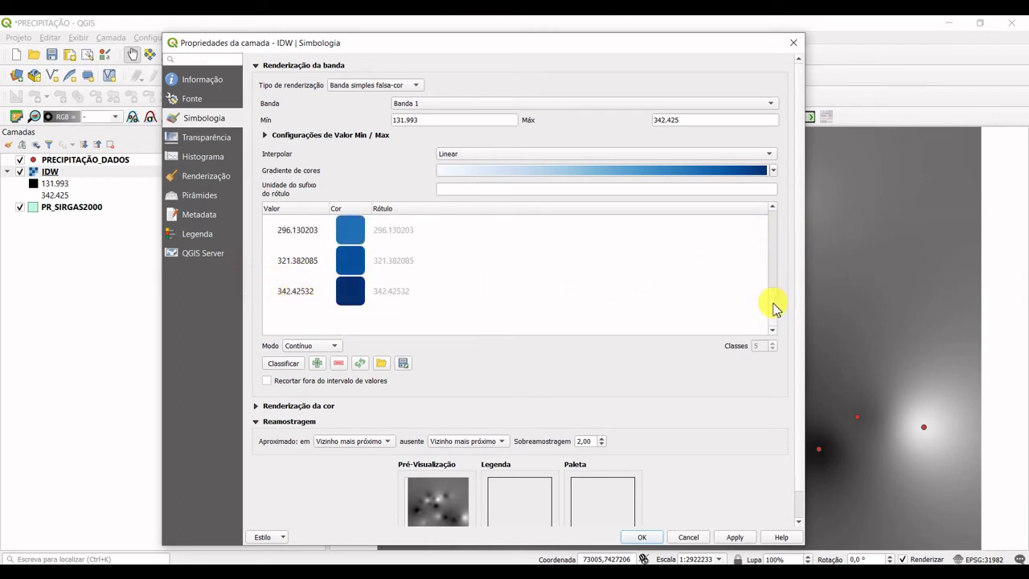
{"action": "left_click_drag", "start_coordinate": [774, 306], "coordinate": [773, 224]}
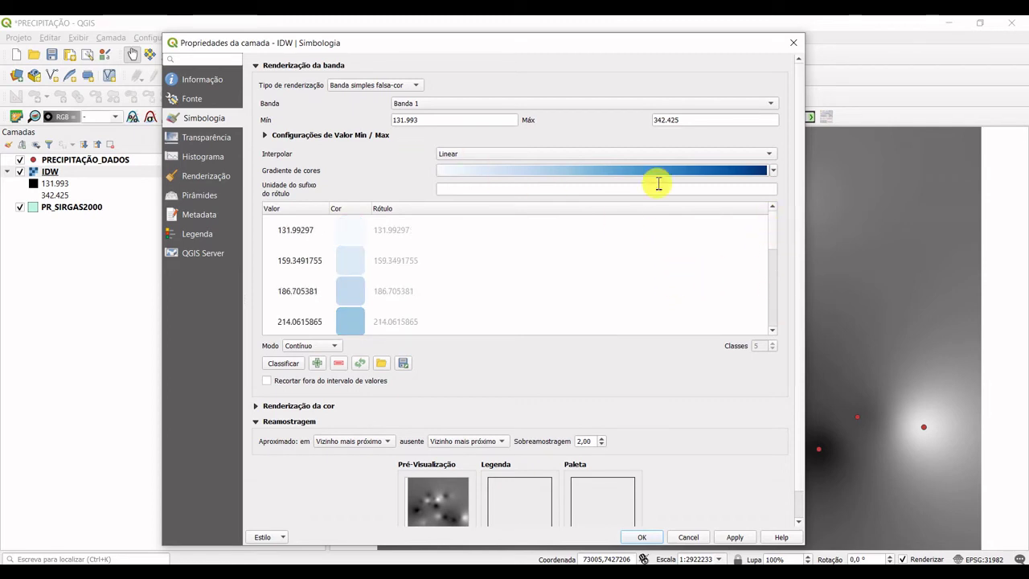
{"action": "left_click", "coordinate": [773, 171]}
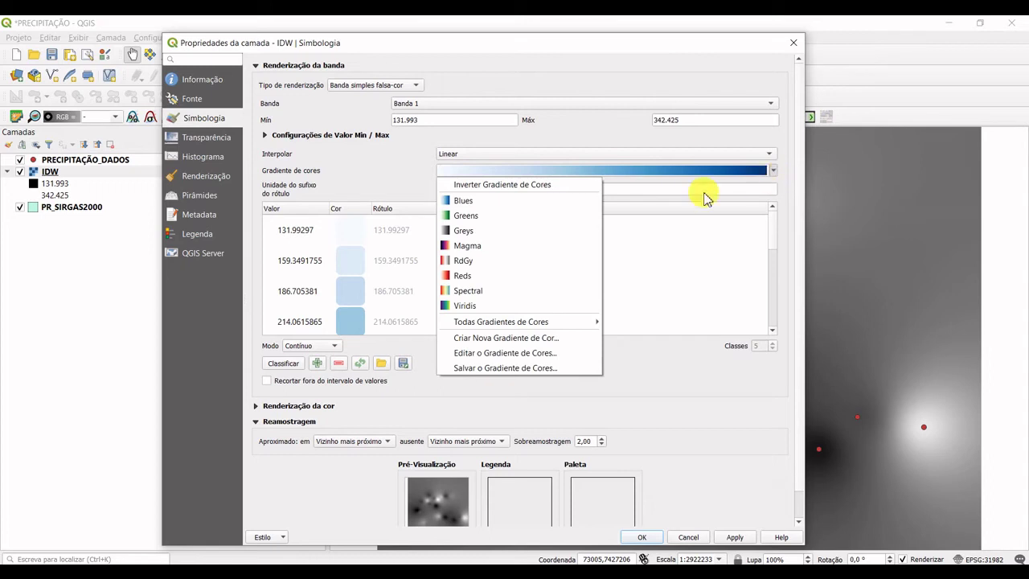
{"action": "left_click", "coordinate": [563, 187]}
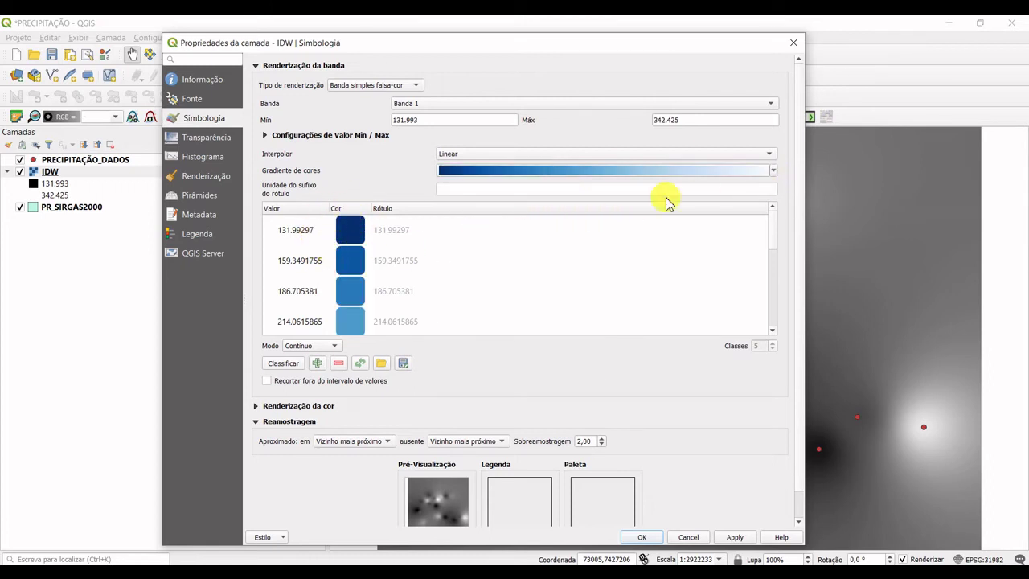
{"action": "left_click", "coordinate": [773, 171]}
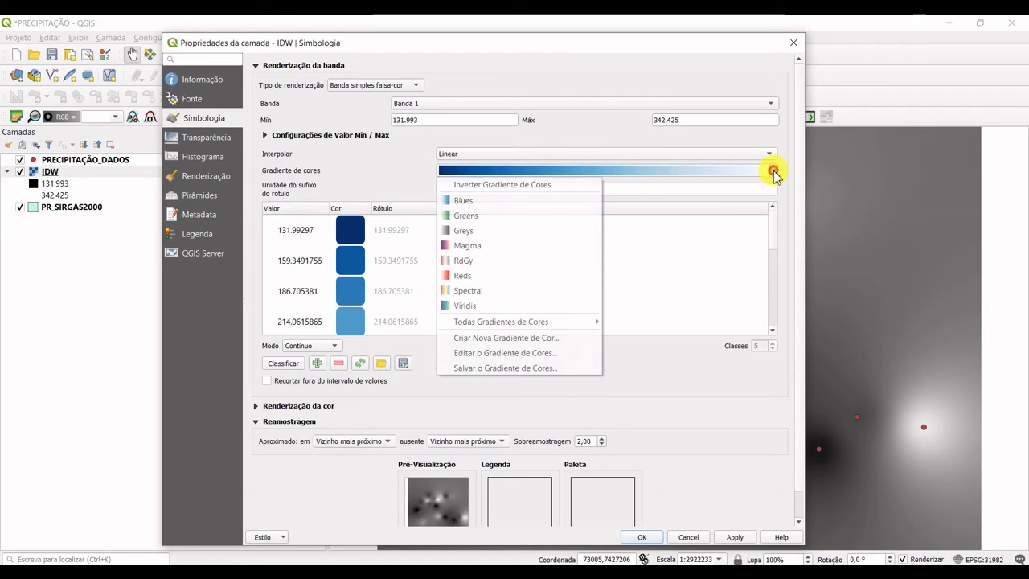
{"action": "left_click", "coordinate": [522, 186]}
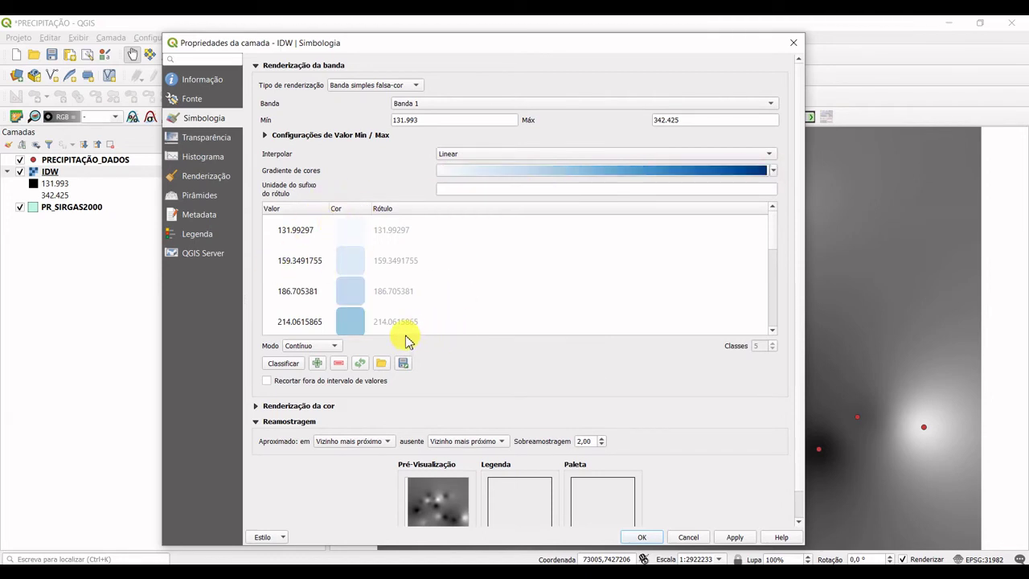
Step: Classify the IDW raster by equal interval (Intervalo igual) with 4 classes, and set the label unit suffix to mm
{"action": "left_click", "coordinate": [307, 347]}
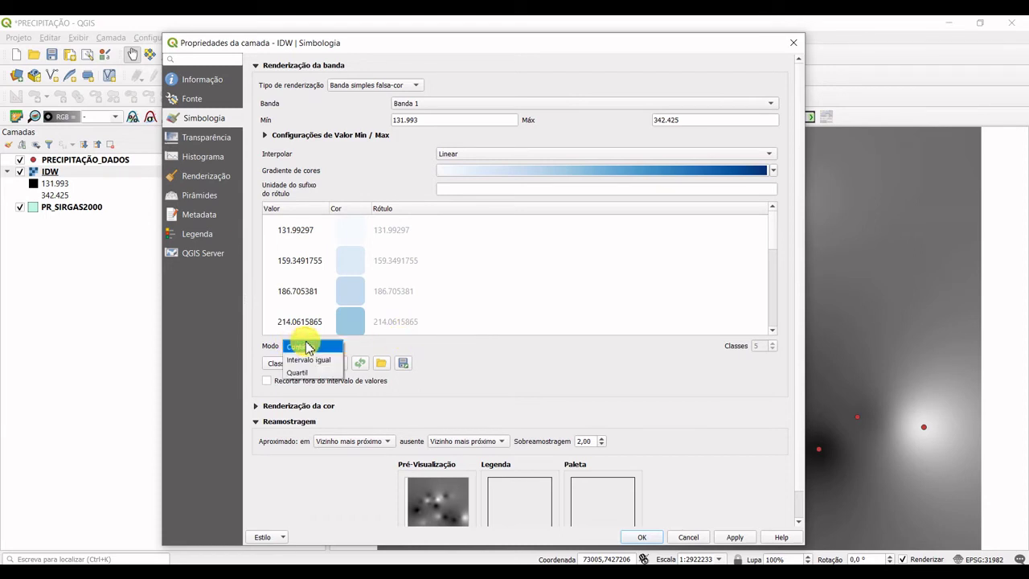
{"action": "left_click", "coordinate": [331, 363]}
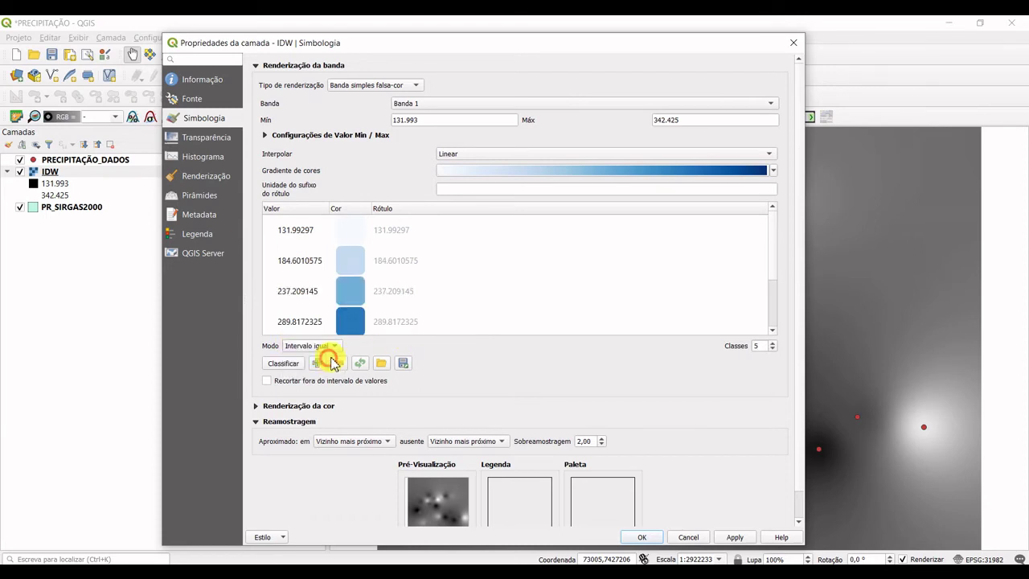
{"action": "left_click", "coordinate": [772, 350]}
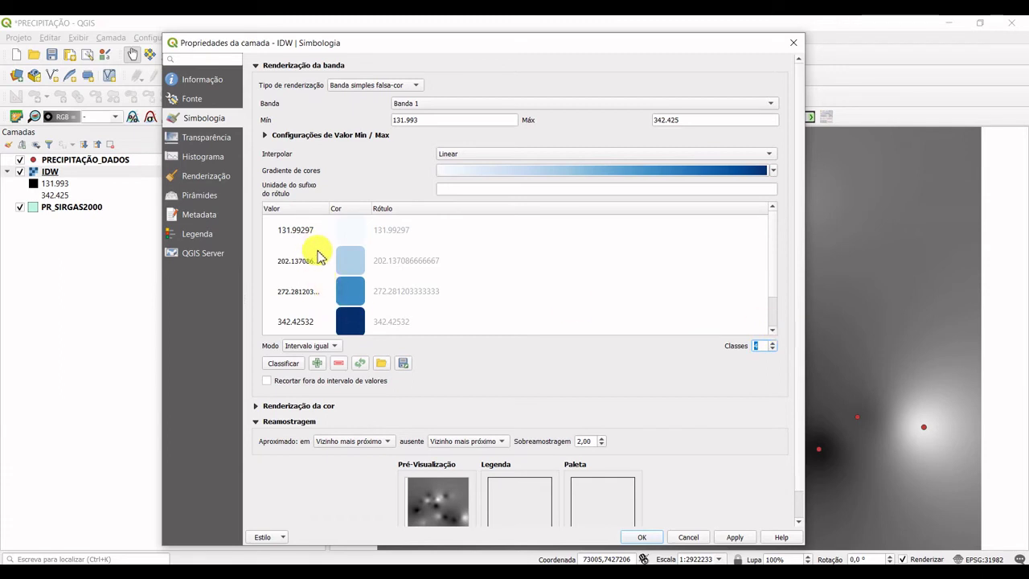
{"action": "left_click", "coordinate": [490, 186]}
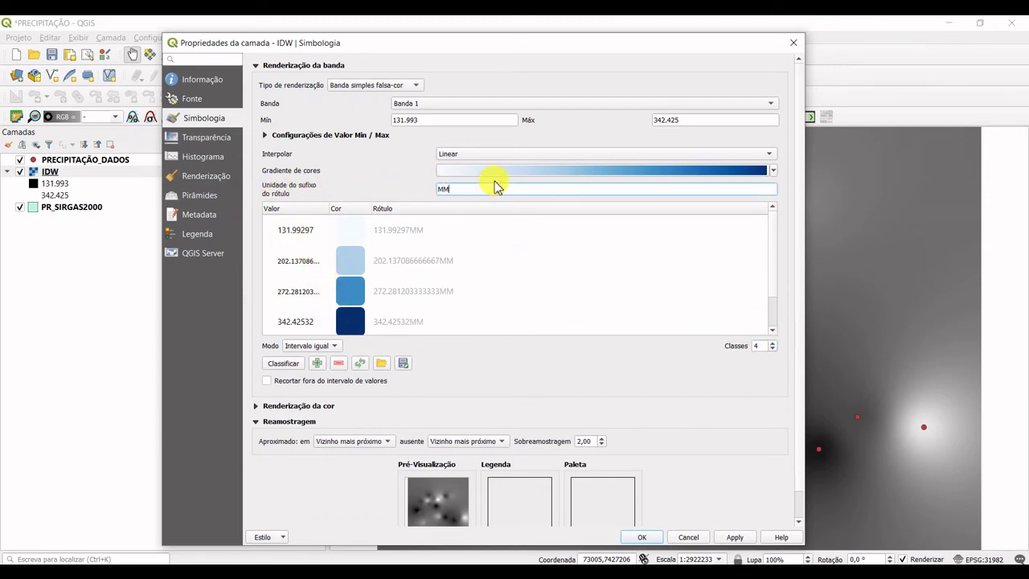
{"action": "key", "text": "BackSpace"}
{"action": "key", "text": "BackSpace"}
Step: Shorten the four class values to two decimals: 131.99, 202.13, 272.28 and 342.42
{"action": "double_click", "coordinate": [309, 232]}
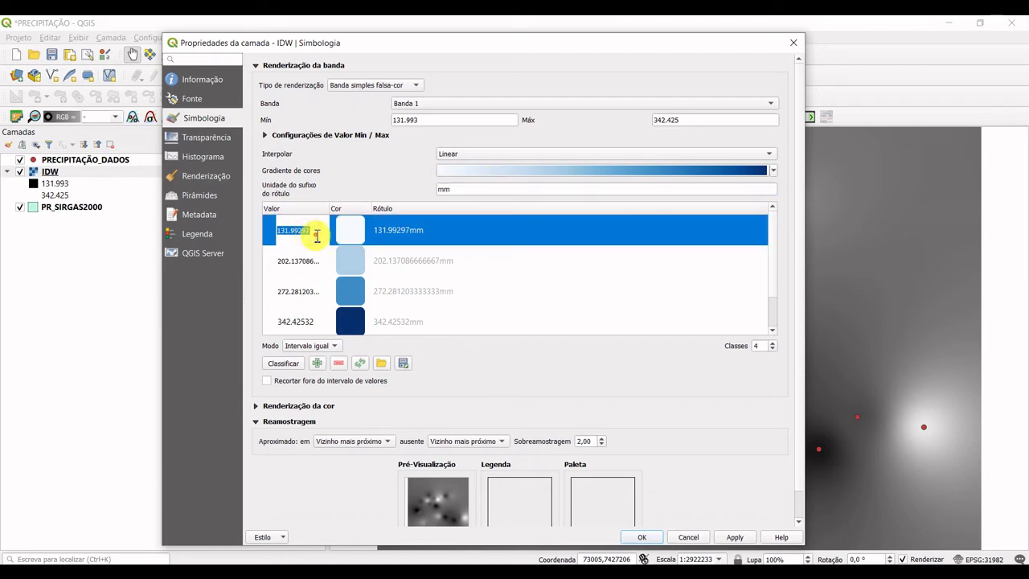
{"action": "left_click_drag", "start_coordinate": [316, 235], "coordinate": [296, 232]}
{"action": "key", "text": "BackSpace"}
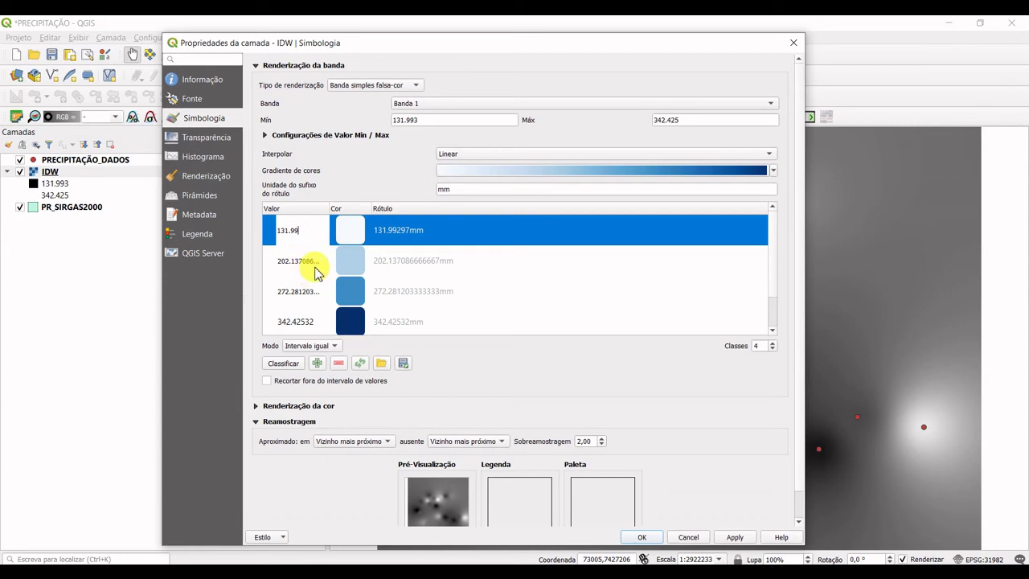
{"action": "double_click", "coordinate": [316, 260]}
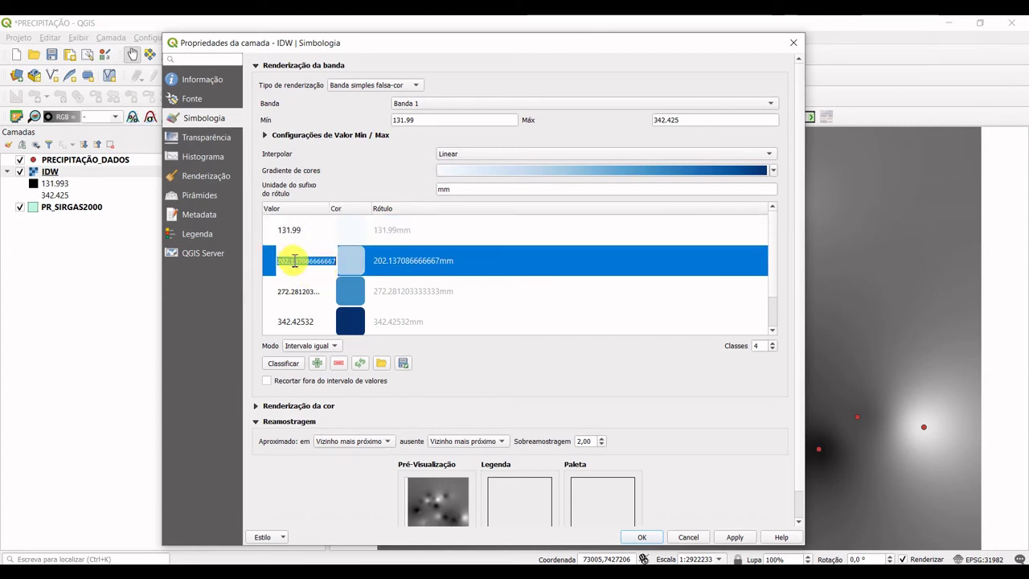
{"action": "left_click_drag", "start_coordinate": [297, 261], "coordinate": [348, 263]}
{"action": "key", "text": "BackSpace"}
{"action": "double_click", "coordinate": [298, 291]}
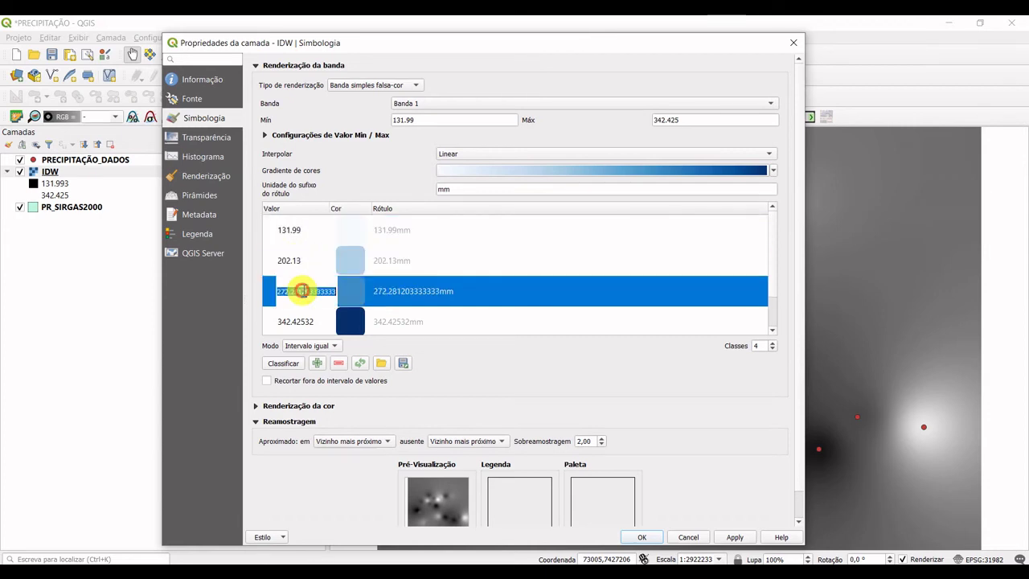
{"action": "left_click_drag", "start_coordinate": [299, 292], "coordinate": [375, 294]}
{"action": "key", "text": "BackSpace"}
{"action": "double_click", "coordinate": [296, 321]}
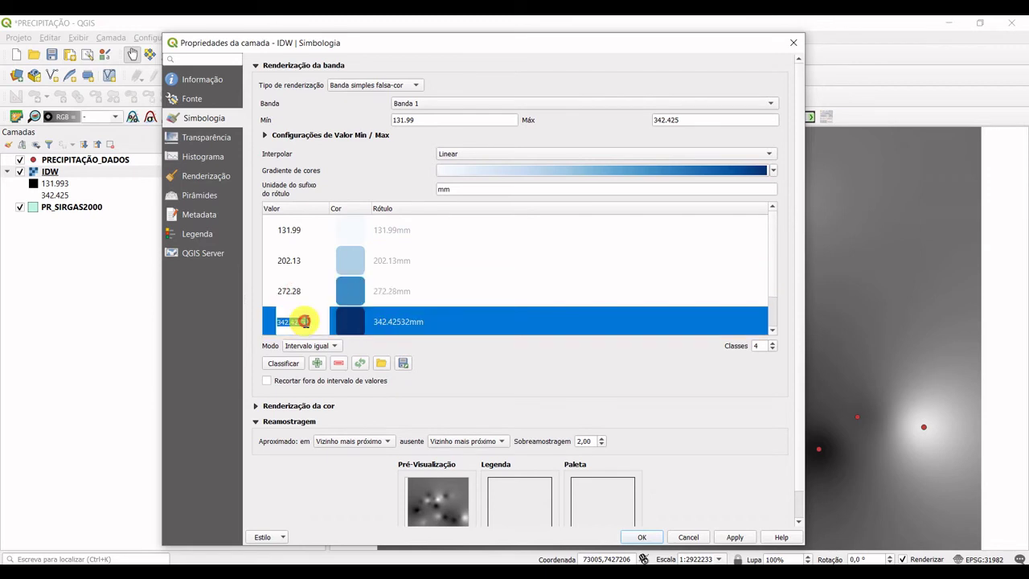
{"action": "key", "text": "BackSpace"}
{"action": "key", "text": "Return"}
{"action": "scroll", "coordinate": [317, 317], "scroll_direction": "down", "scroll_amount": 2}
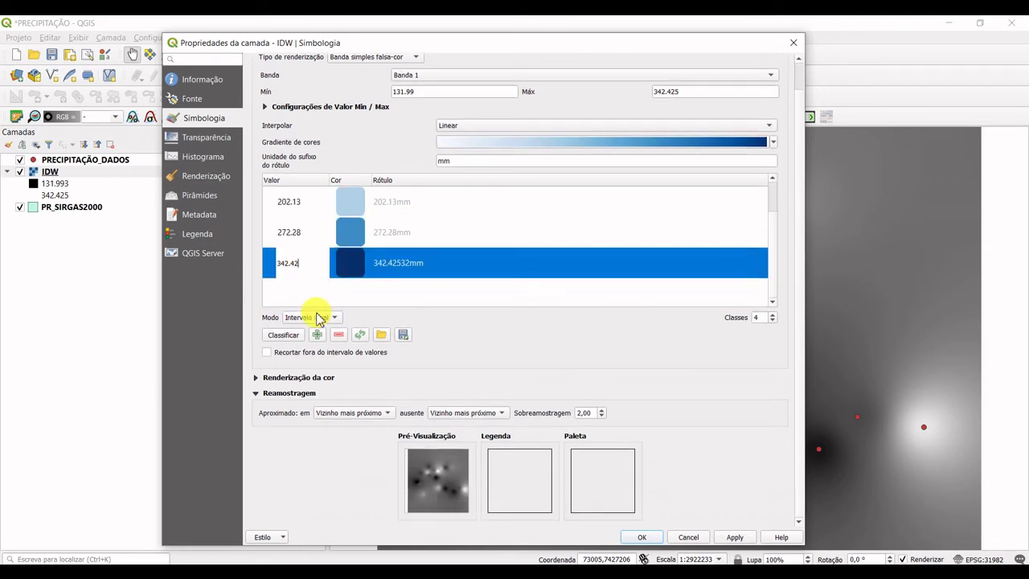
{"action": "left_click", "coordinate": [765, 270]}
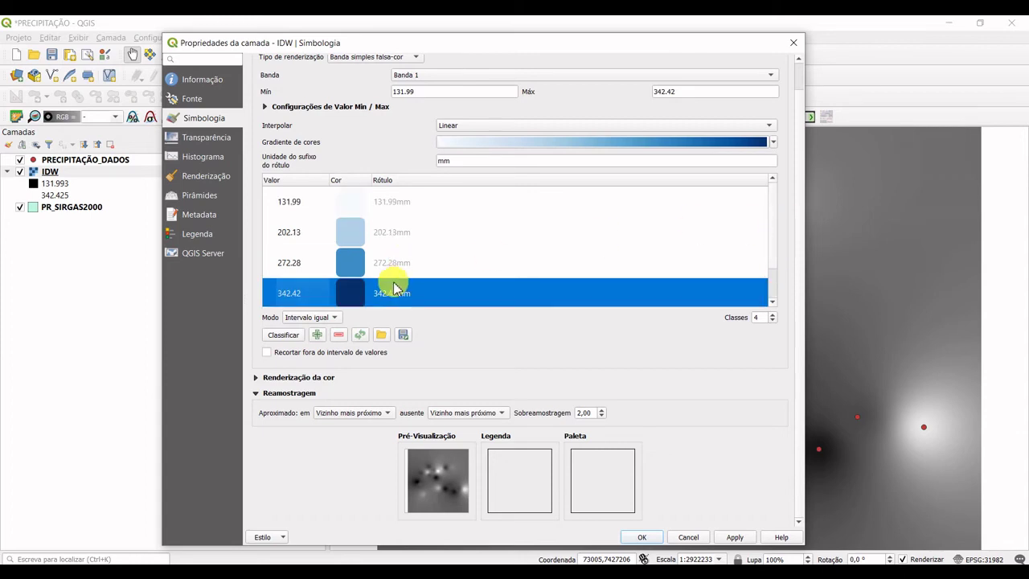
Step: Apply the new symbology to the IDW layer and close its properties
{"action": "left_click_drag", "start_coordinate": [727, 46], "coordinate": [732, 29]}
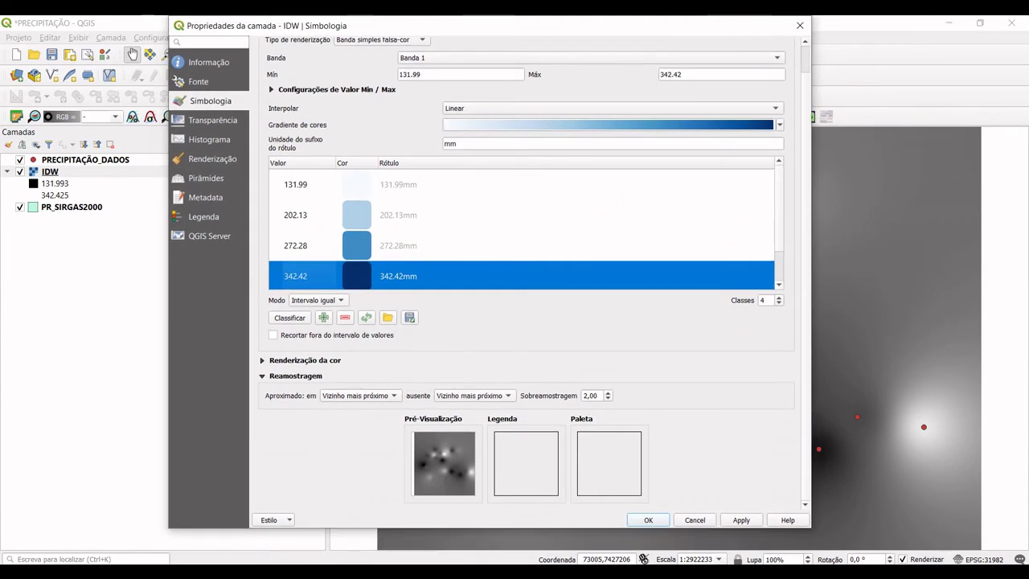
{"action": "left_click", "coordinate": [740, 519]}
{"action": "left_click", "coordinate": [648, 521]}
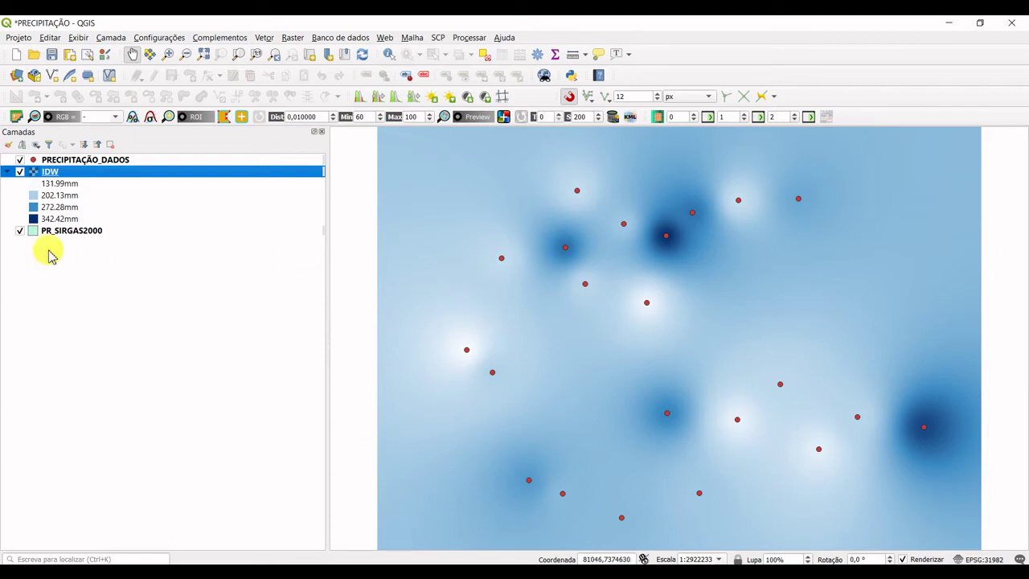
Step: Start exporting the PR_SIRGAS2000 layer's features as a shapefile and open the output file selection
{"action": "left_click", "coordinate": [77, 233]}
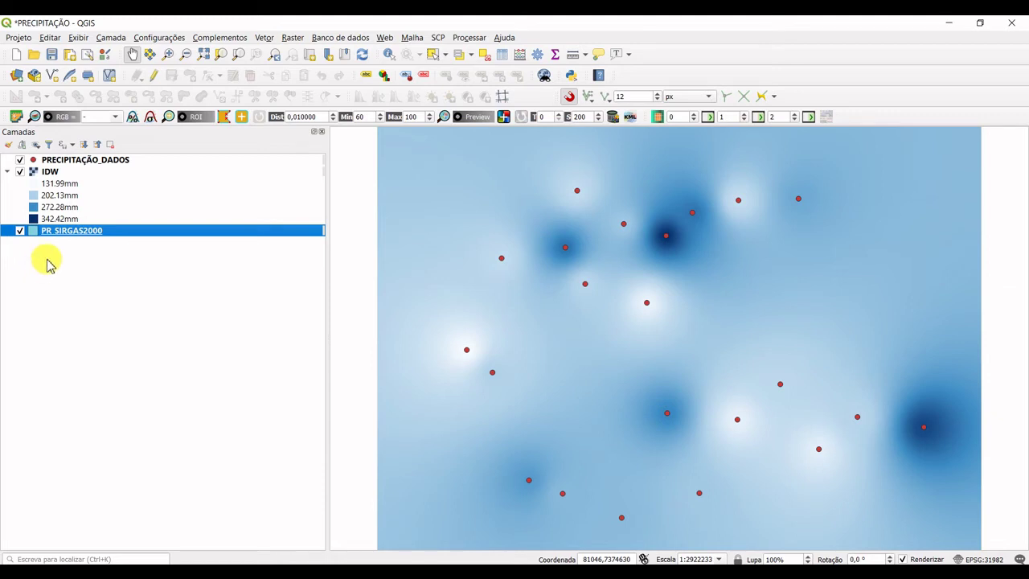
{"action": "right_click", "coordinate": [72, 232]}
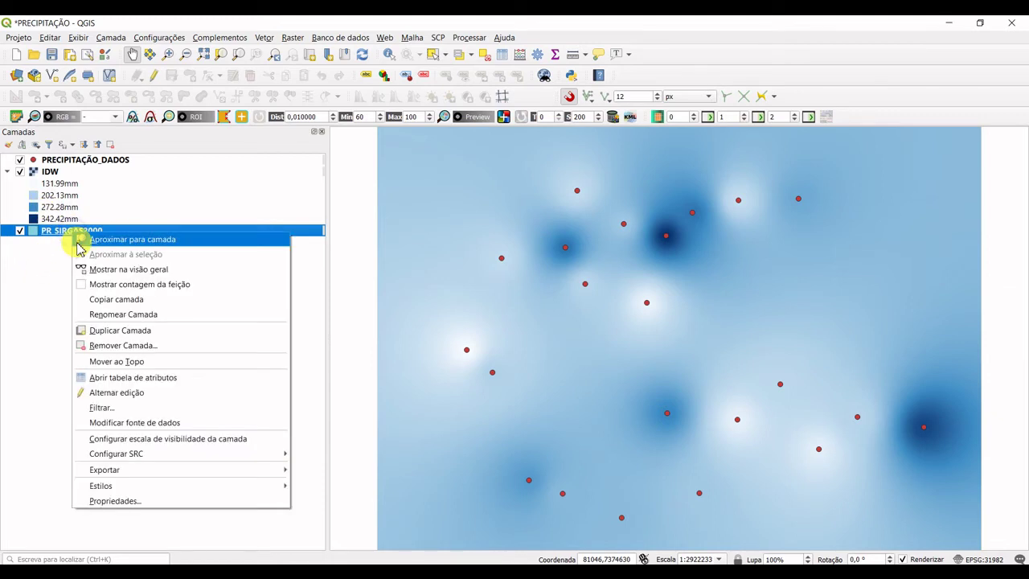
{"action": "mouse_move", "coordinate": [171, 470]}
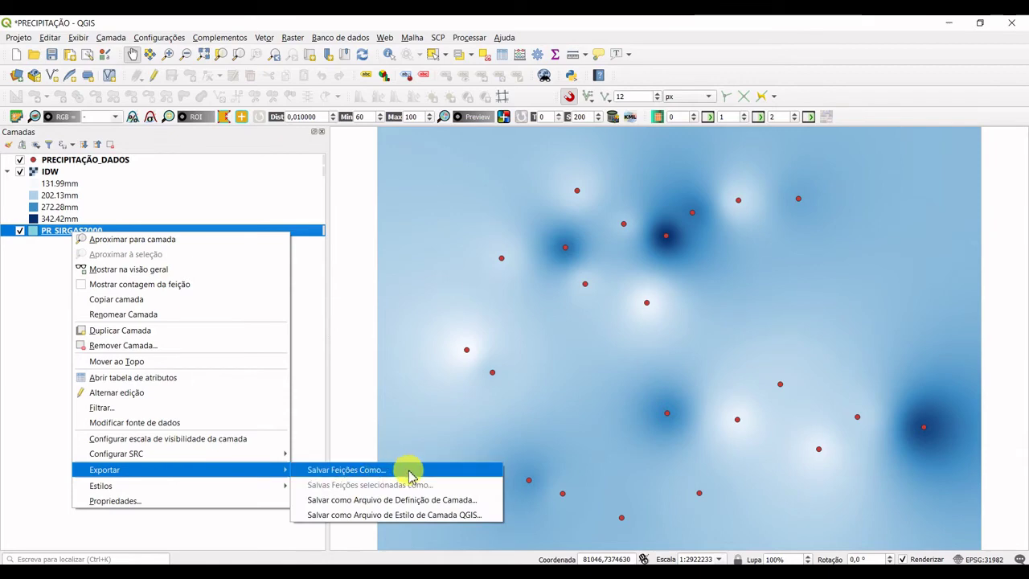
{"action": "left_click", "coordinate": [345, 469]}
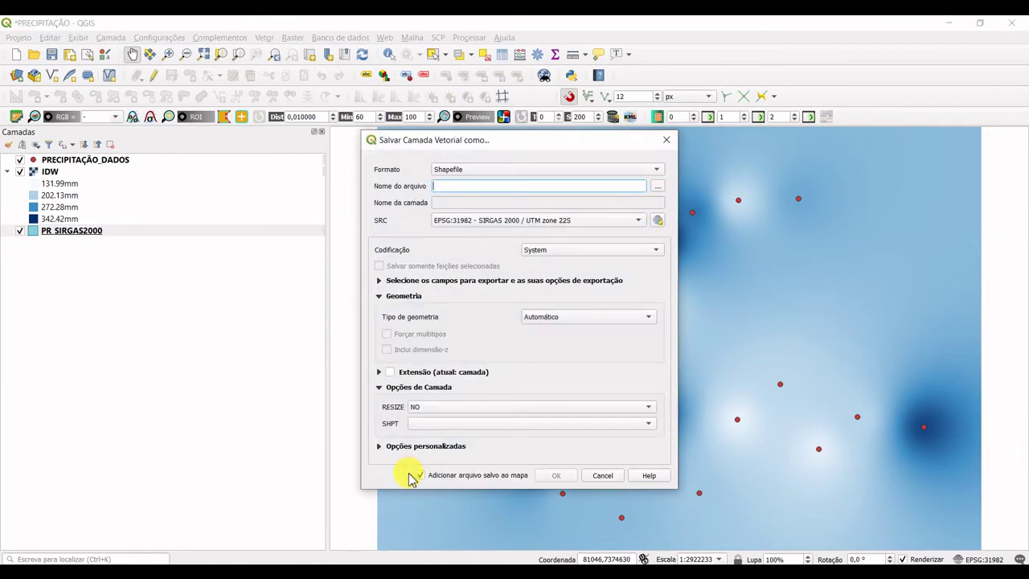
{"action": "left_click", "coordinate": [661, 186]}
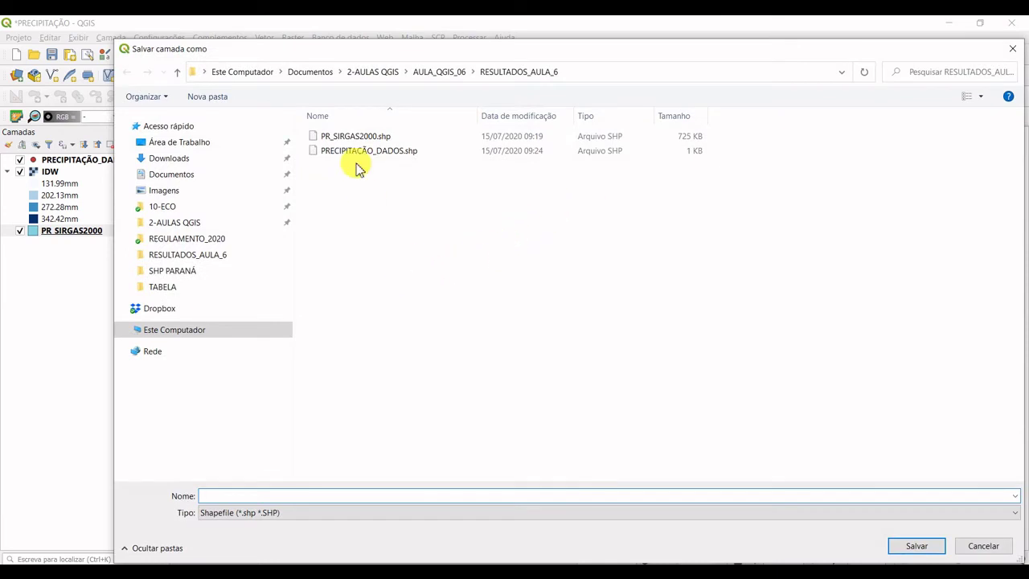
Step: Name the output shapefile PR_SIRGAS2000_MASCARA in the RESULTADOS_AULA_6 folder, and export it to the map
{"action": "left_click", "coordinate": [342, 136]}
{"action": "double_click", "coordinate": [273, 496]}
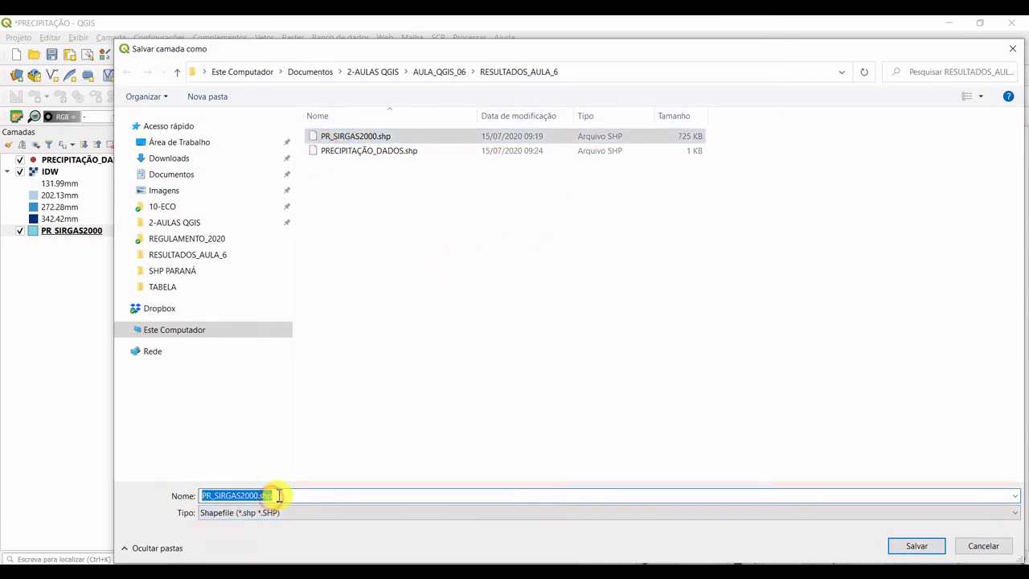
{"action": "left_click", "coordinate": [260, 496]}
{"action": "double_click", "coordinate": [266, 495]}
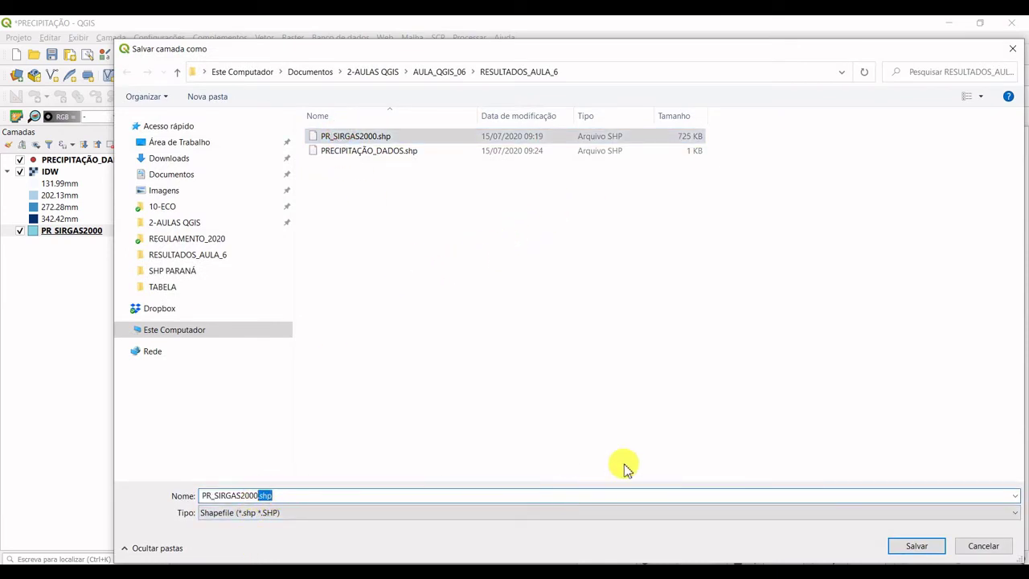
{"action": "key", "text": "BackSpace"}
{"action": "key", "text": "BackSpace"}
{"action": "type", "text": "_"}
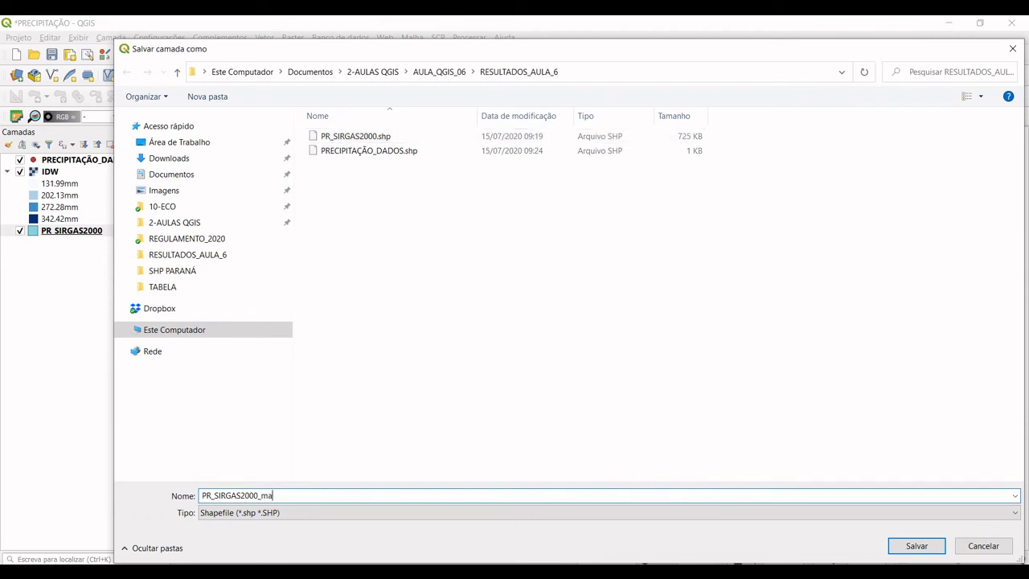
{"action": "type", "text": "ma"}
{"action": "key", "text": "BackSpace"}
{"action": "type", "text": "MASCARA"}
{"action": "left_click", "coordinate": [914, 546]}
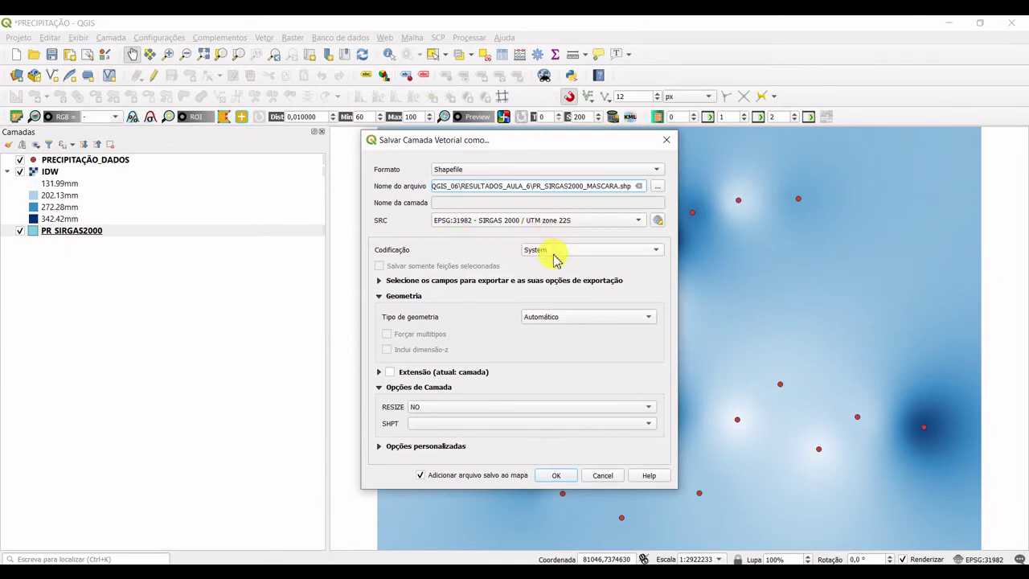
{"action": "left_click", "coordinate": [556, 475]}
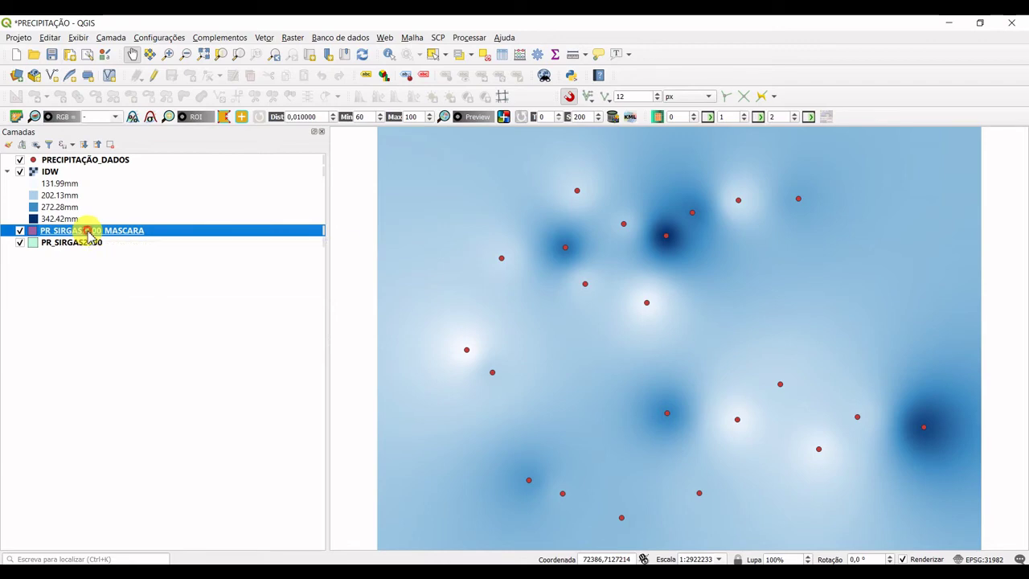
Step: Move the PR_SIRGAS2000_MASCARA layer to the top of the layer order and select it
{"action": "left_click_drag", "start_coordinate": [89, 232], "coordinate": [81, 163]}
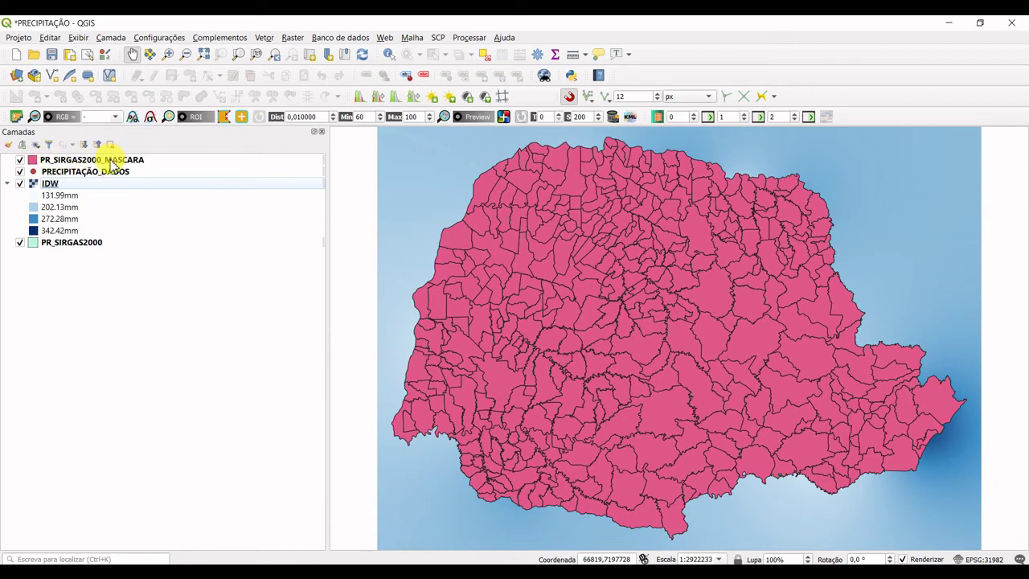
{"action": "left_click", "coordinate": [101, 159]}
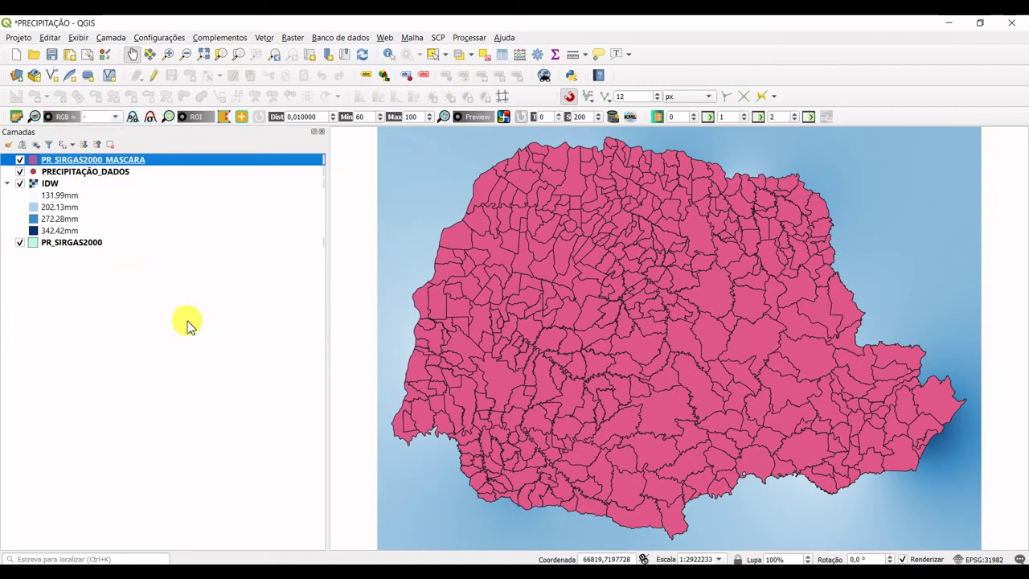
Step: Check in the list of toolbars whether the advanced digitizing (Digitalização Avançada) toolbar is enabled
{"action": "left_click", "coordinate": [78, 37]}
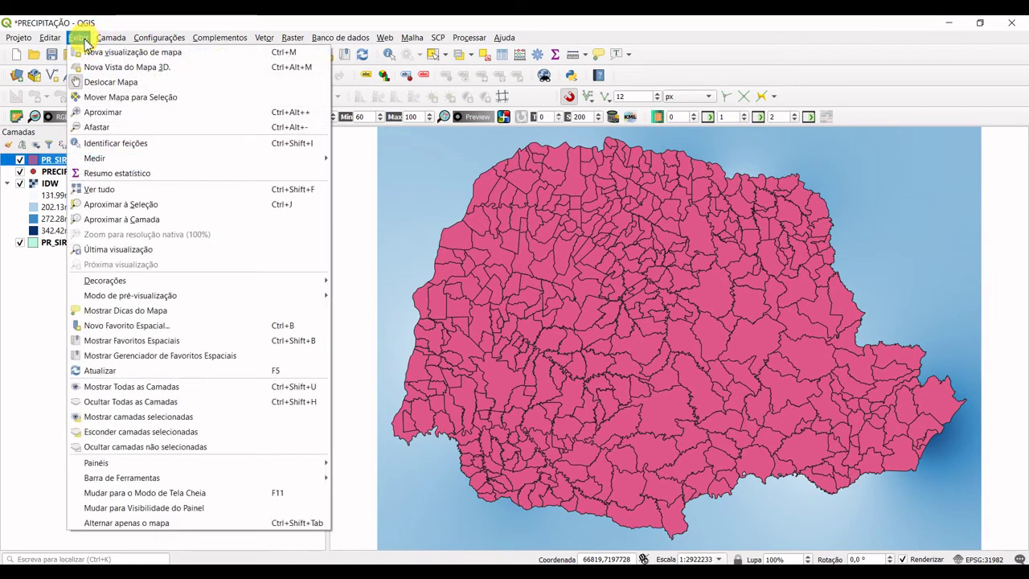
{"action": "mouse_move", "coordinate": [193, 486]}
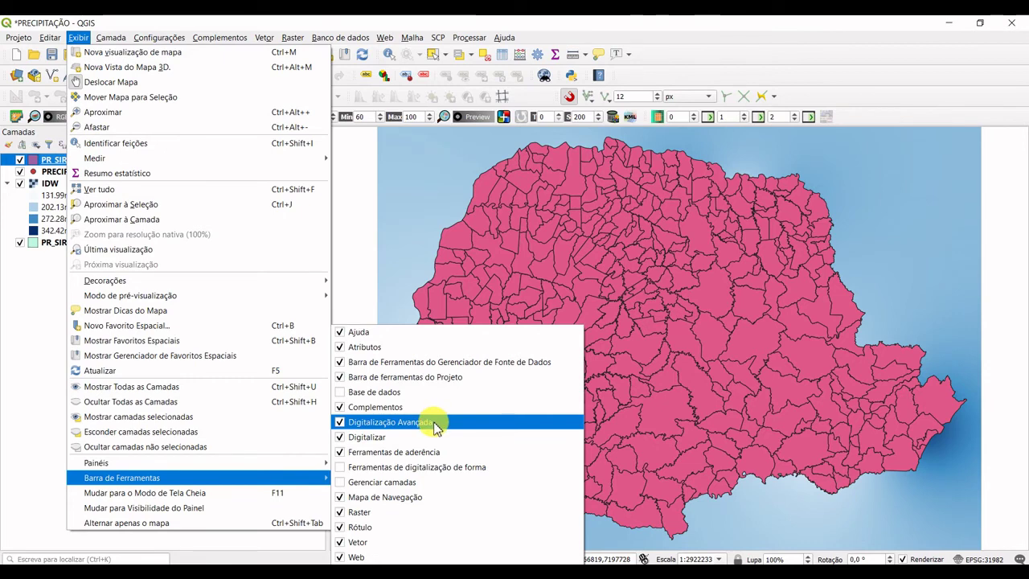
{"action": "left_click", "coordinate": [40, 427]}
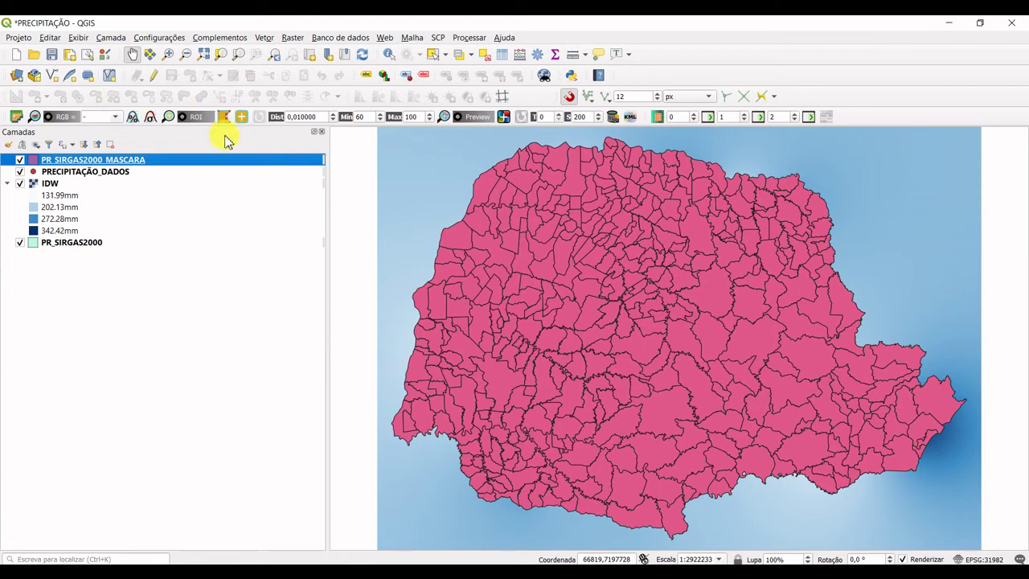
Step: Open the attribute table of the PR_SIRGAS2000_MASCARA layer, enable editing and select all its features
{"action": "left_click", "coordinate": [89, 159]}
{"action": "right_click", "coordinate": [89, 159]}
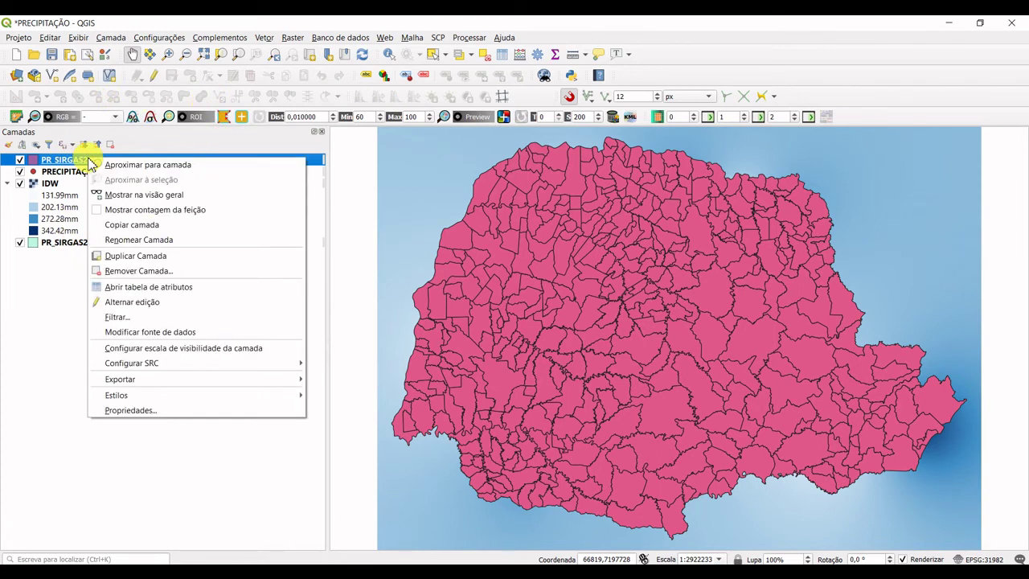
{"action": "left_click", "coordinate": [199, 288]}
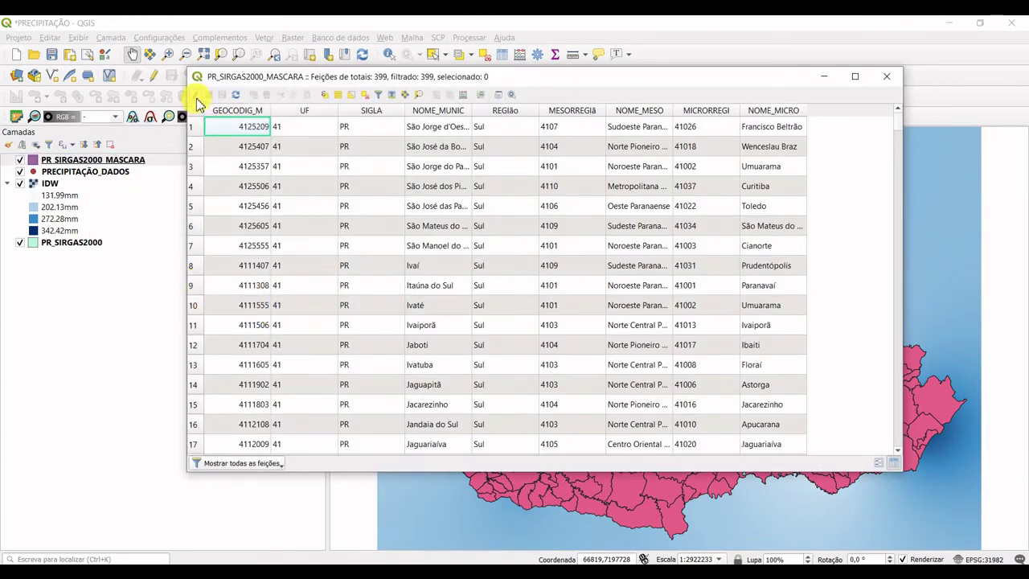
{"action": "left_click", "coordinate": [196, 98]}
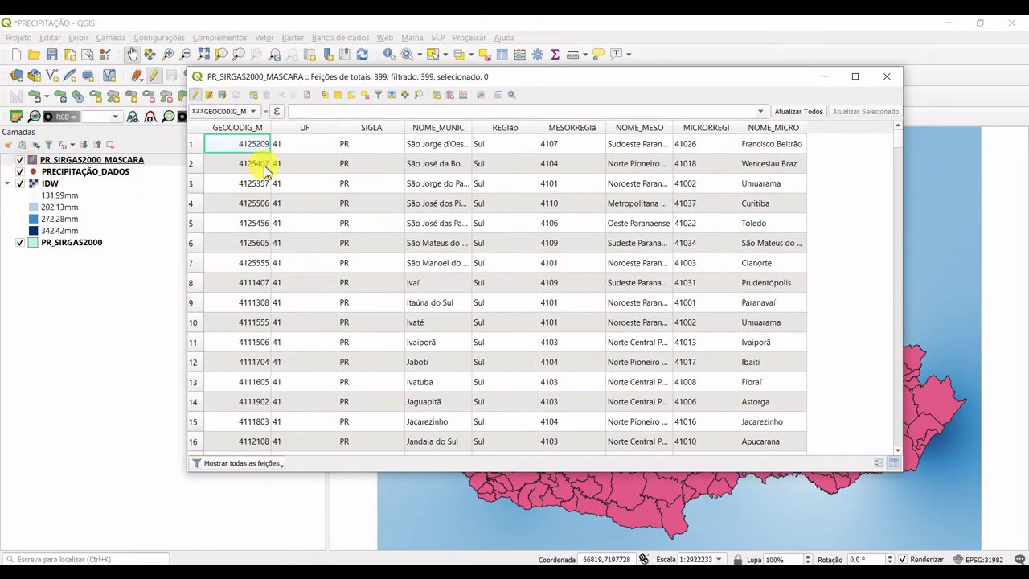
{"action": "left_click", "coordinate": [336, 97]}
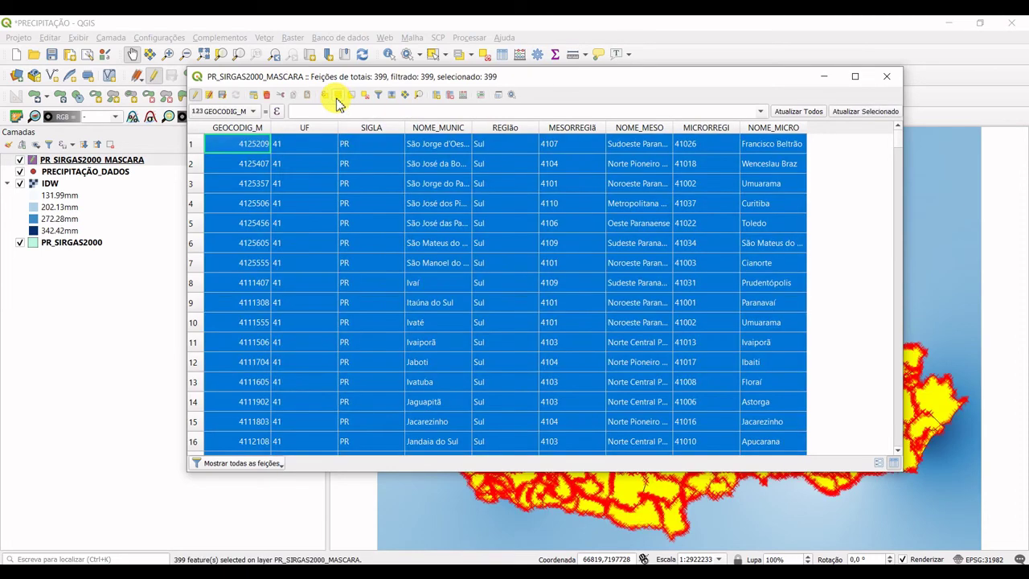
Step: Merge all selected PR_SIRGAS2000_MASCARA features into a single polygon, save the layer edits and stop editing
{"action": "left_click_drag", "start_coordinate": [711, 84], "coordinate": [597, 46]}
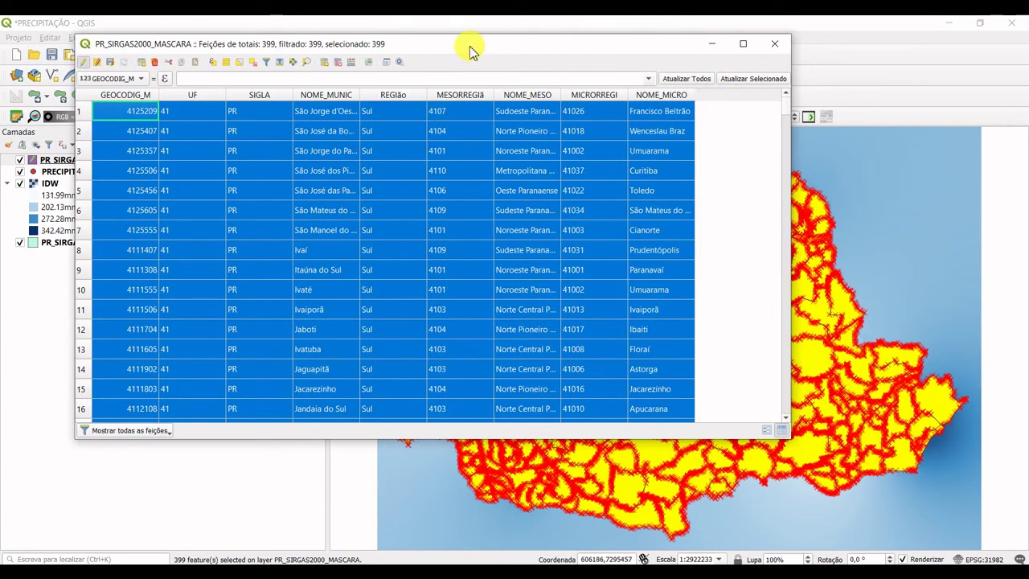
{"action": "left_click_drag", "start_coordinate": [474, 47], "coordinate": [584, 52]}
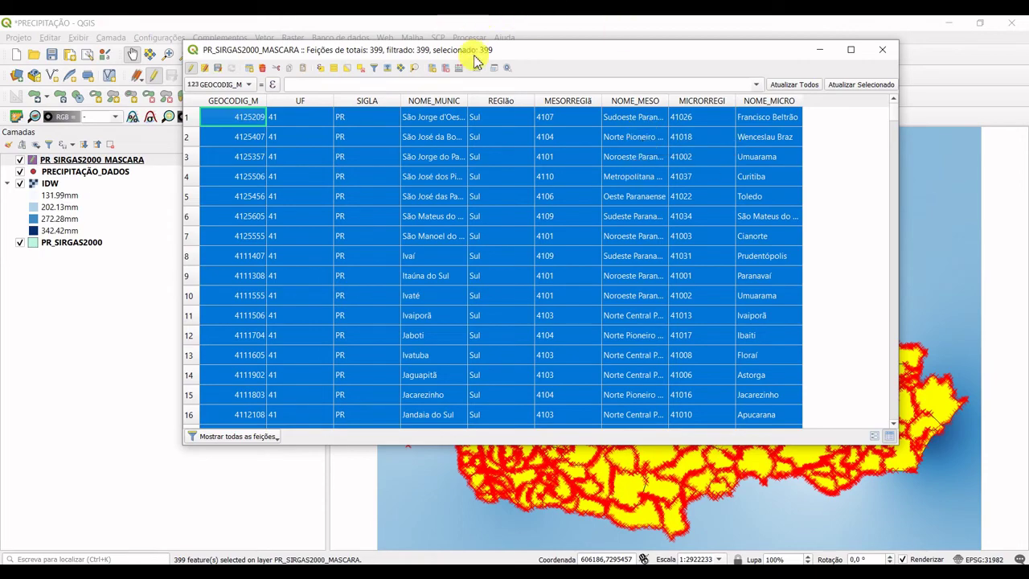
{"action": "left_click_drag", "start_coordinate": [518, 51], "coordinate": [464, 143]}
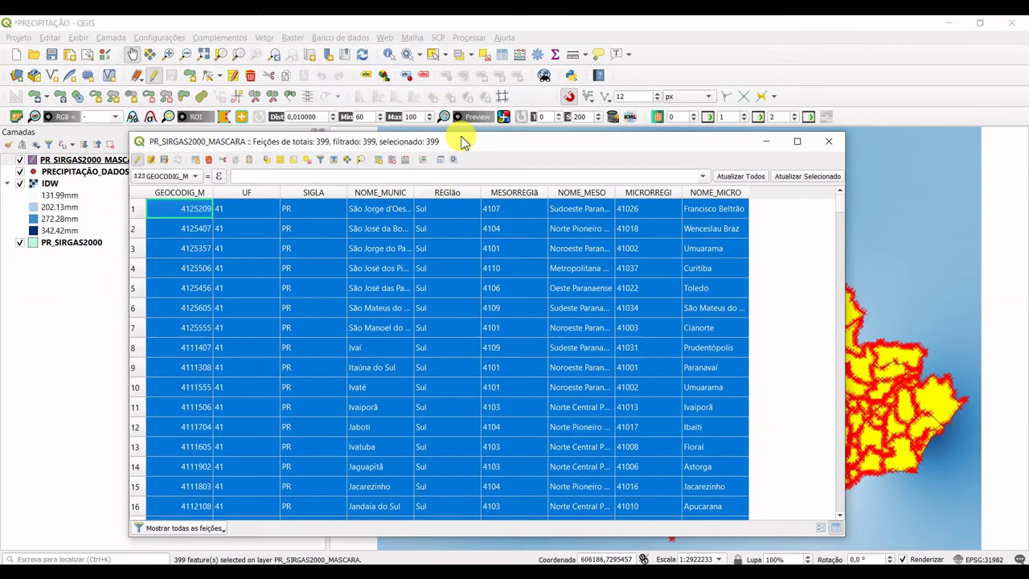
{"action": "left_click", "coordinate": [290, 96]}
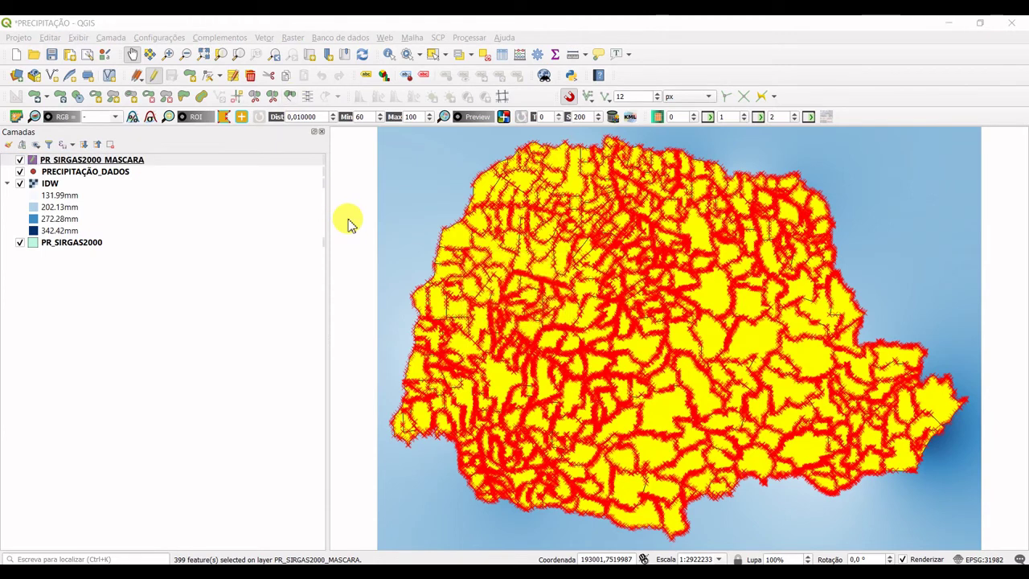
{"action": "left_click", "coordinate": [561, 379]}
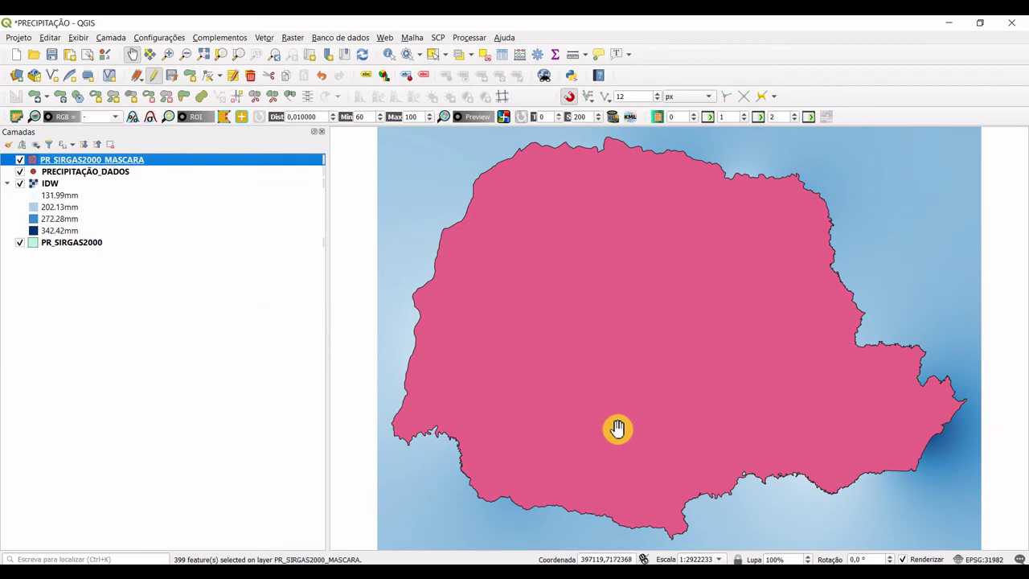
{"action": "left_click", "coordinate": [171, 77]}
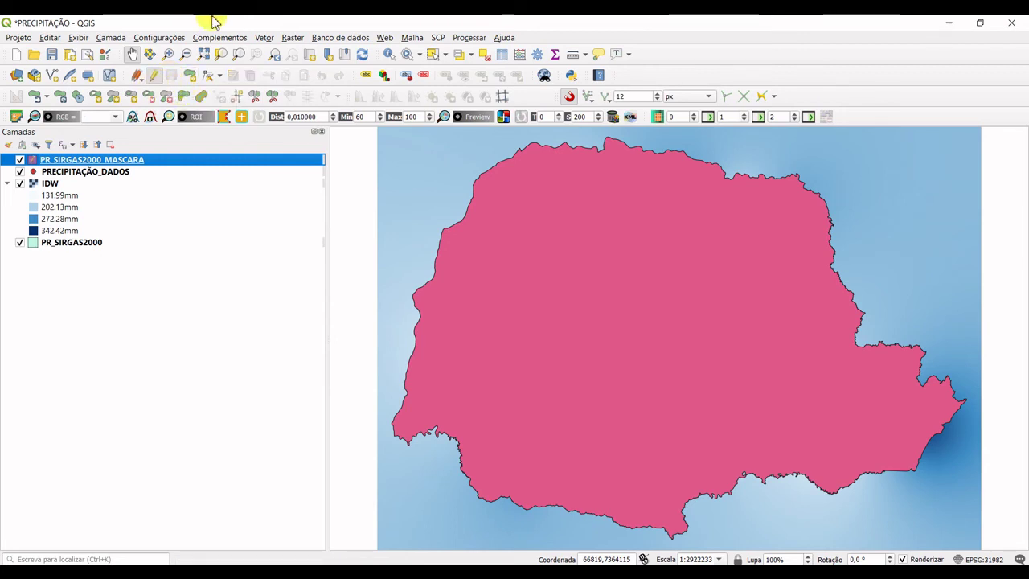
{"action": "left_click", "coordinate": [154, 78]}
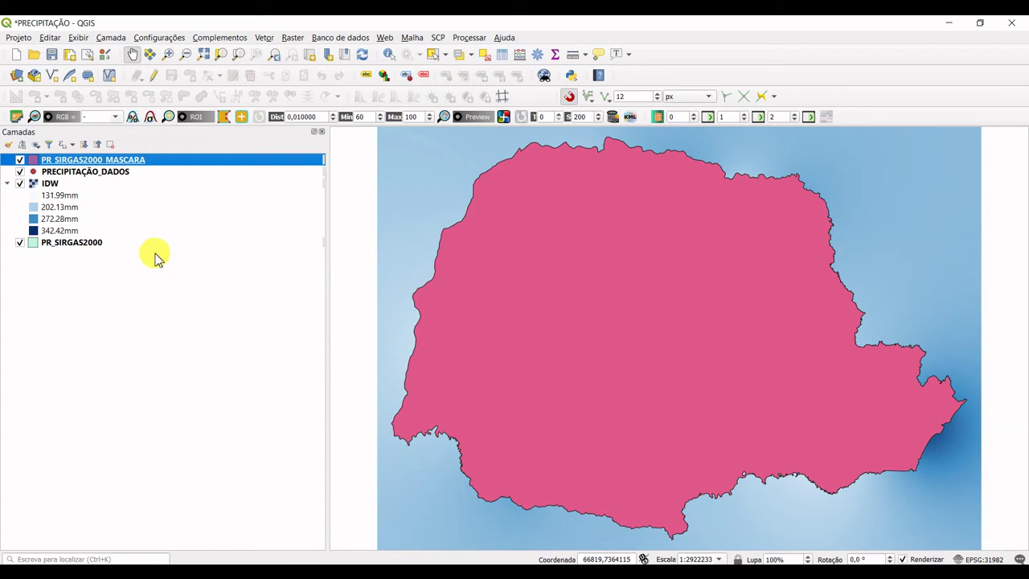
Step: Set up clipping a raster by mask layer, with IDW as the input layer and PR_SIRGAS2000_MASCARA as the mask
{"action": "left_click", "coordinate": [292, 38]}
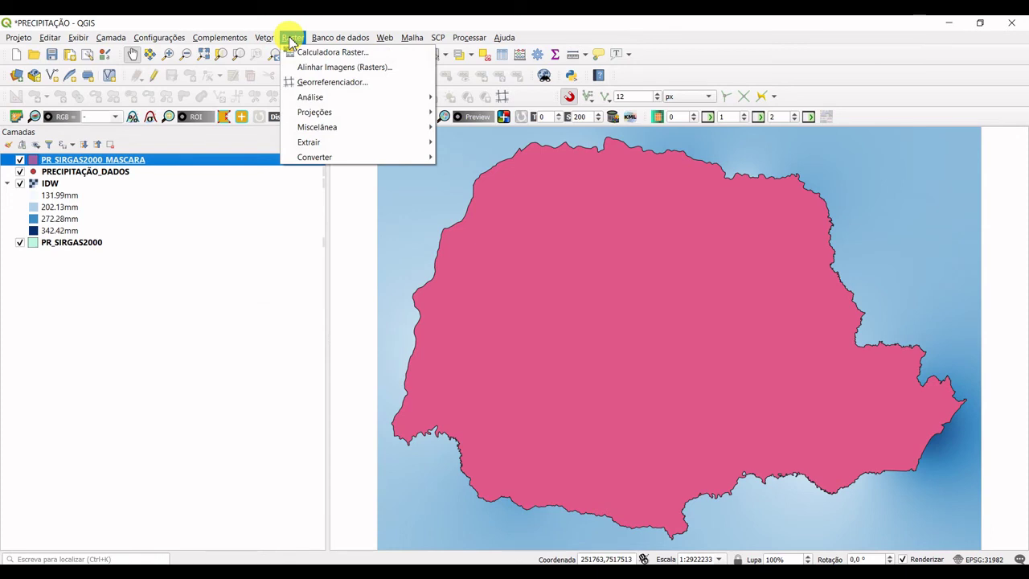
{"action": "mouse_move", "coordinate": [333, 148]}
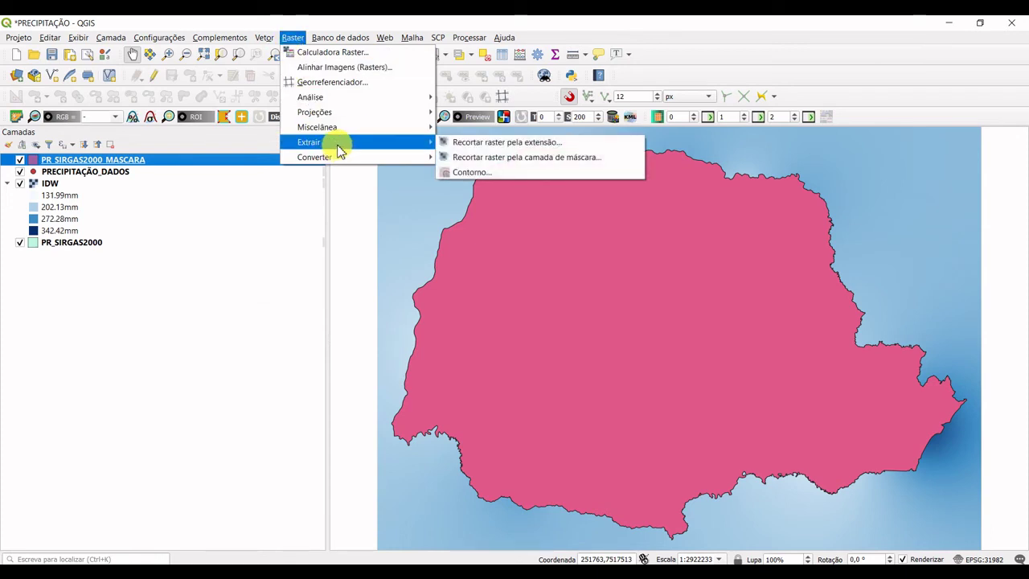
{"action": "left_click", "coordinate": [624, 166]}
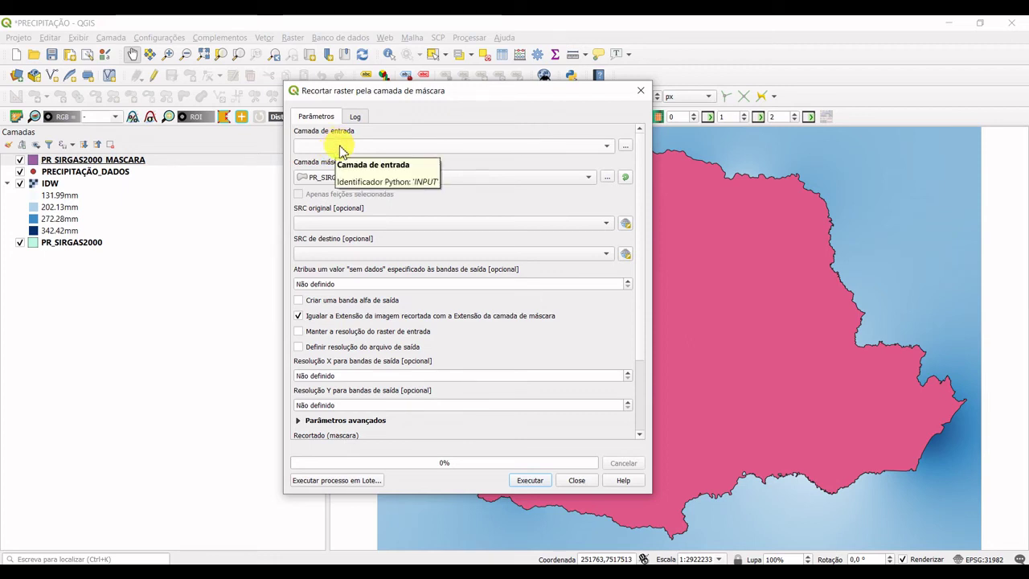
{"action": "scroll", "coordinate": [339, 151], "scroll_direction": "down", "scroll_amount": 1}
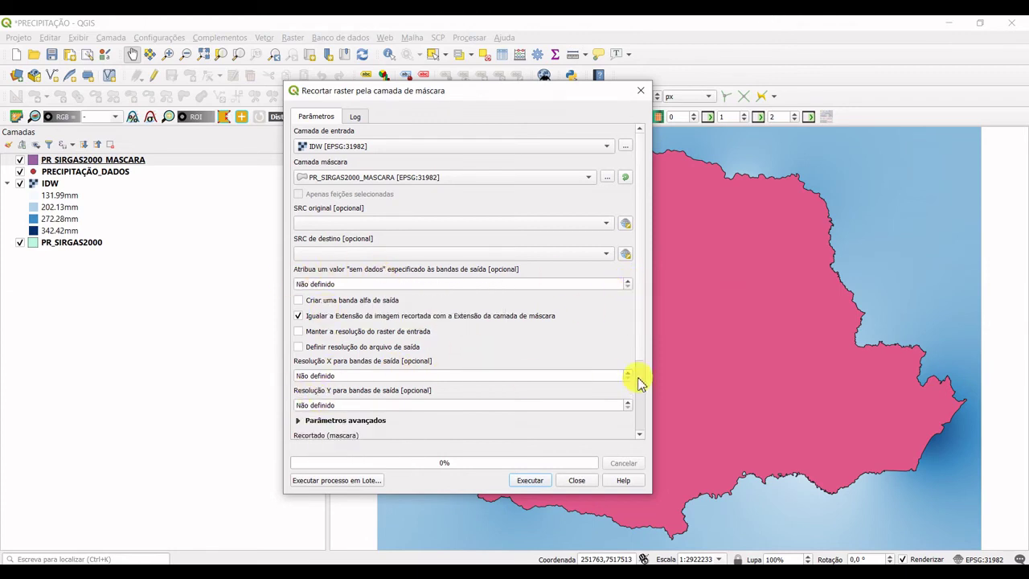
{"action": "scroll", "coordinate": [636, 378], "scroll_direction": "down", "scroll_amount": 4}
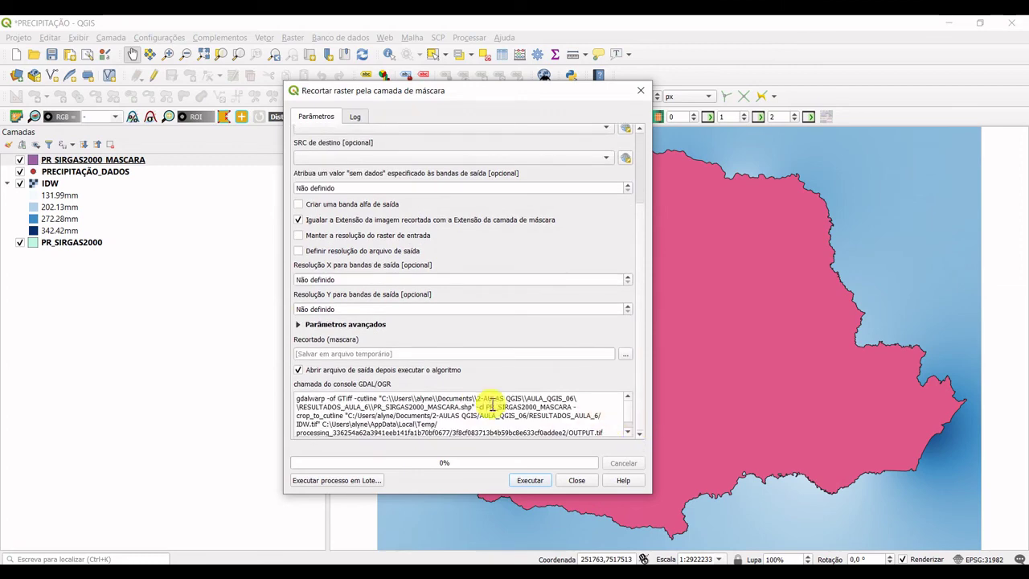
Step: Save the clipped raster output as IDW_PR in the RESULTADOS_AULA_6 folder, run the clip and close the tool
{"action": "left_click", "coordinate": [625, 355]}
{"action": "left_click", "coordinate": [657, 377]}
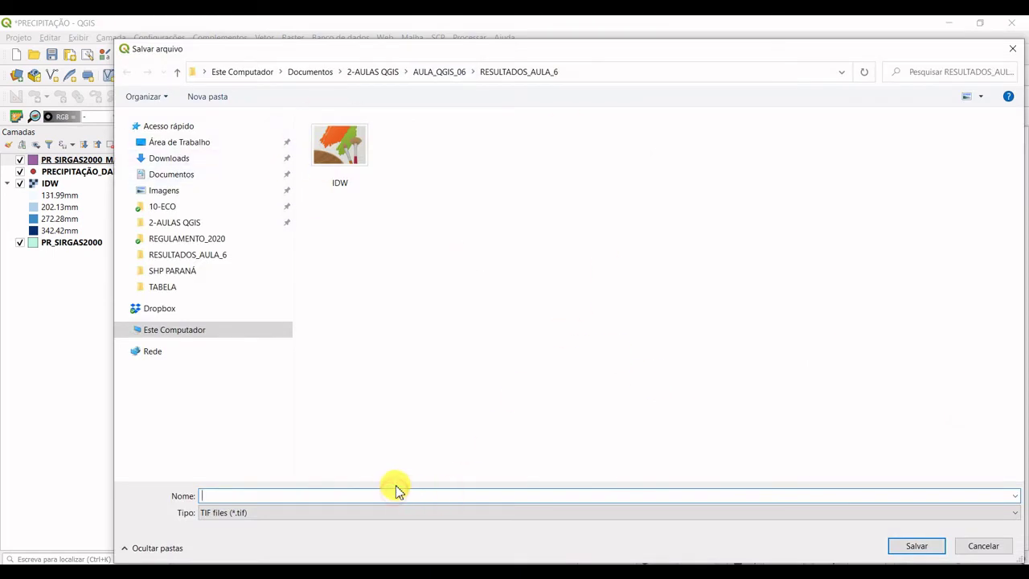
{"action": "type", "text": "I"}
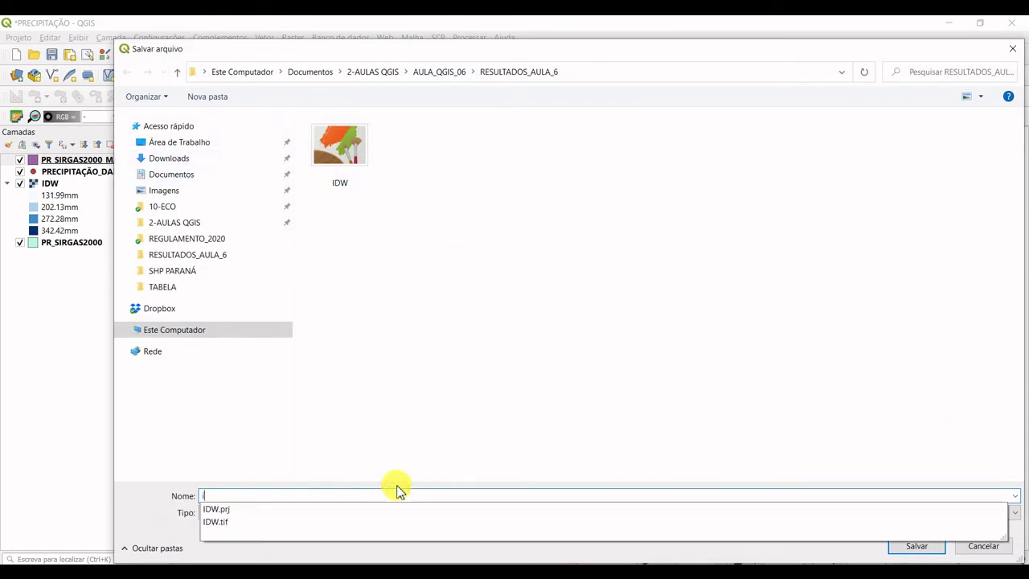
{"action": "key", "text": "BackSpace"}
{"action": "type", "text": "IDO"}
{"action": "type", "text": "_"}
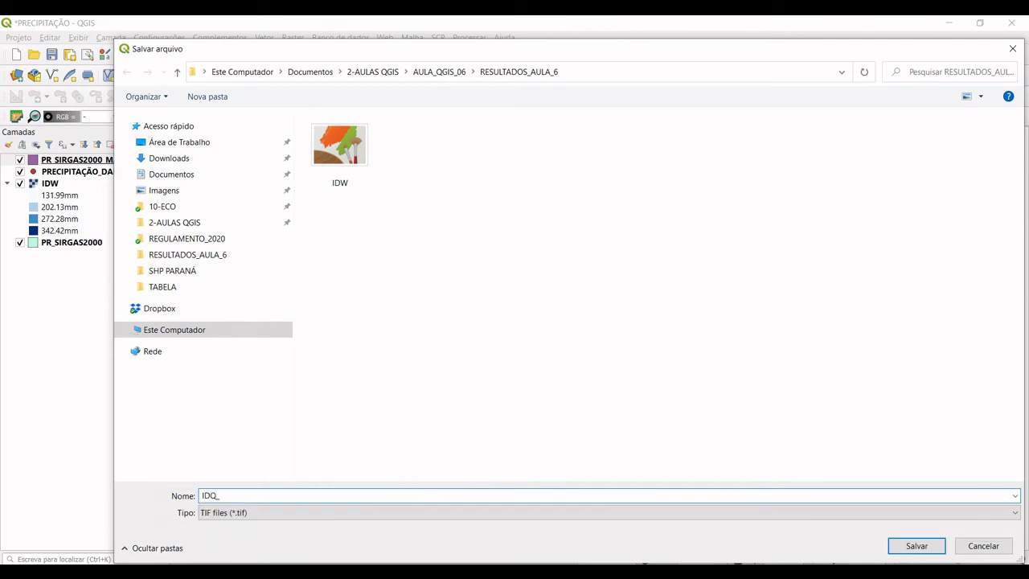
{"action": "key", "text": "BackSpace"}
{"action": "key", "text": "BackSpace"}
{"action": "type", "text": "W_"}
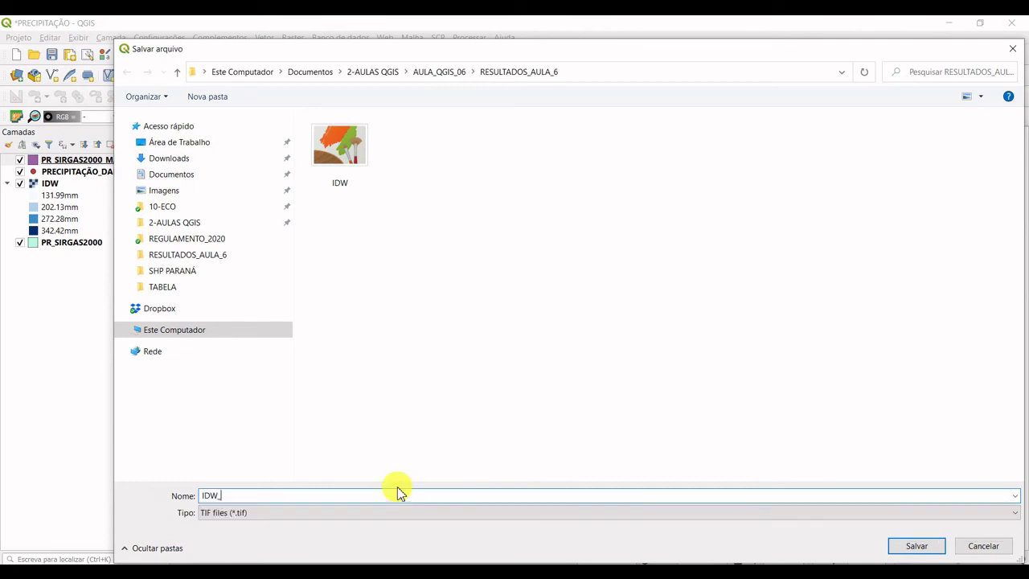
{"action": "type", "text": "PR"}
{"action": "left_click", "coordinate": [917, 547]}
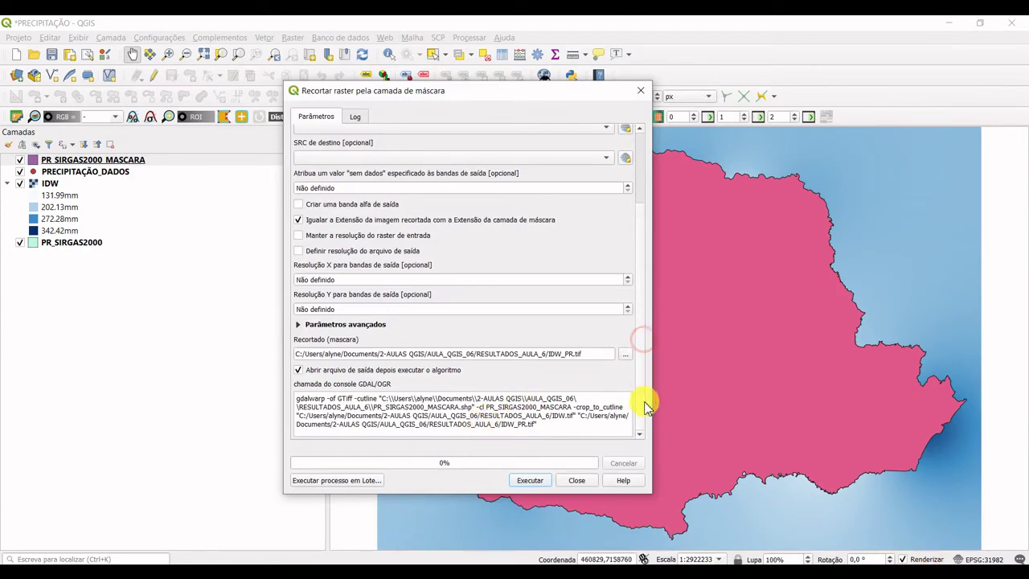
{"action": "left_click", "coordinate": [534, 482]}
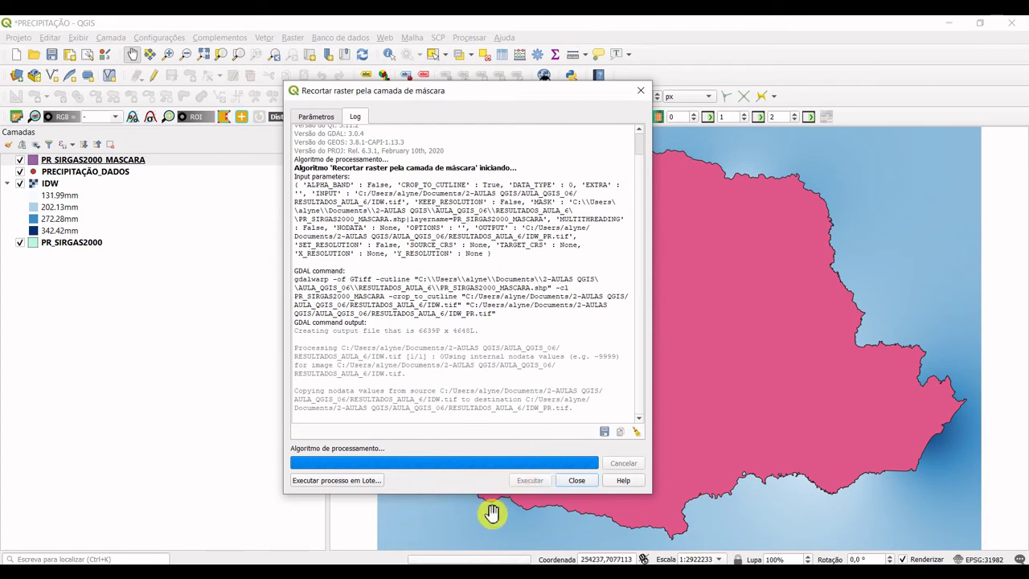
{"action": "left_click", "coordinate": [577, 482]}
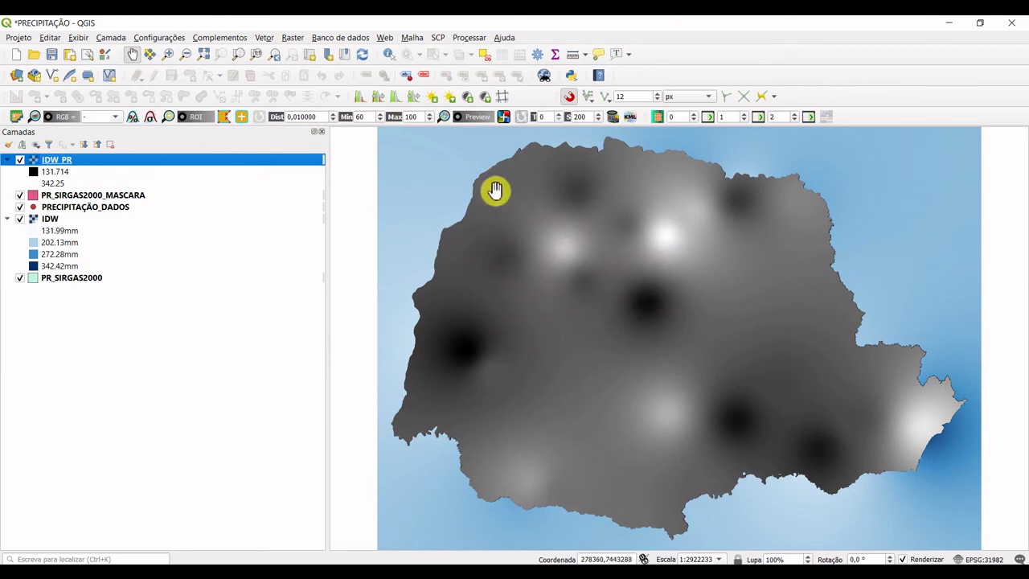
Step: Copy the style of the IDW layer and paste it onto the IDW_PR layer
{"action": "left_click", "coordinate": [50, 219]}
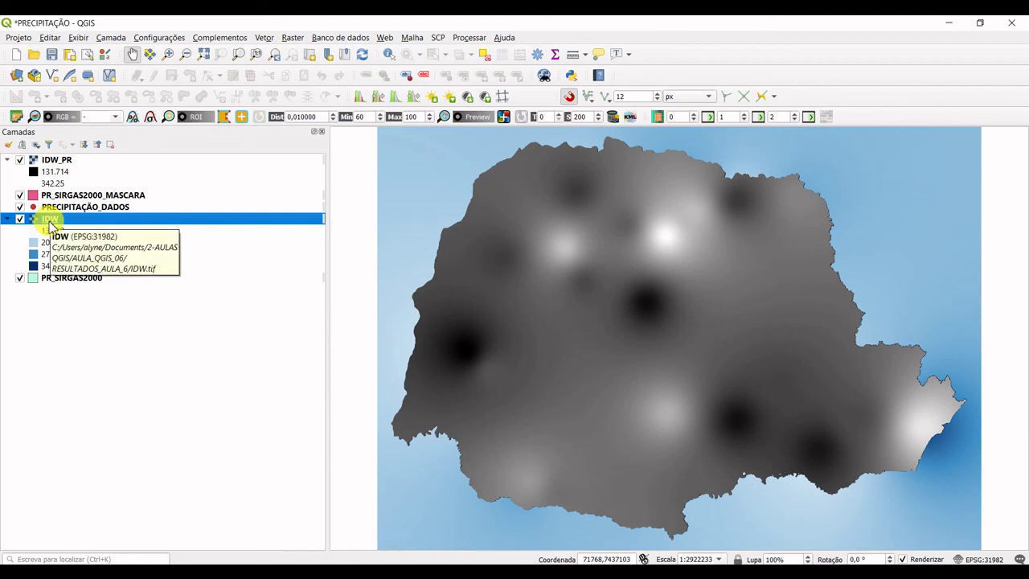
{"action": "right_click", "coordinate": [52, 224]}
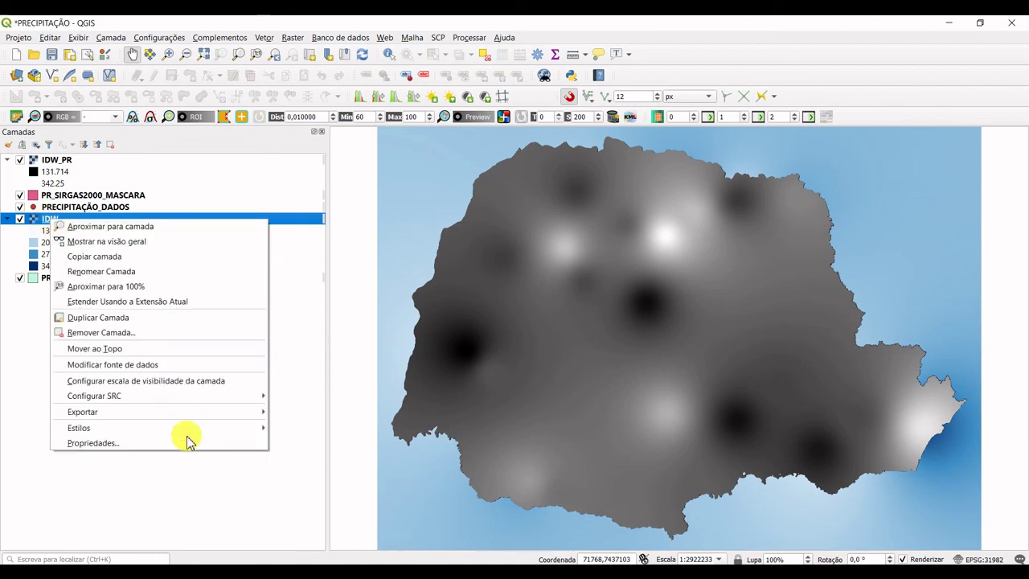
{"action": "mouse_move", "coordinate": [211, 428]}
{"action": "left_click", "coordinate": [356, 430]}
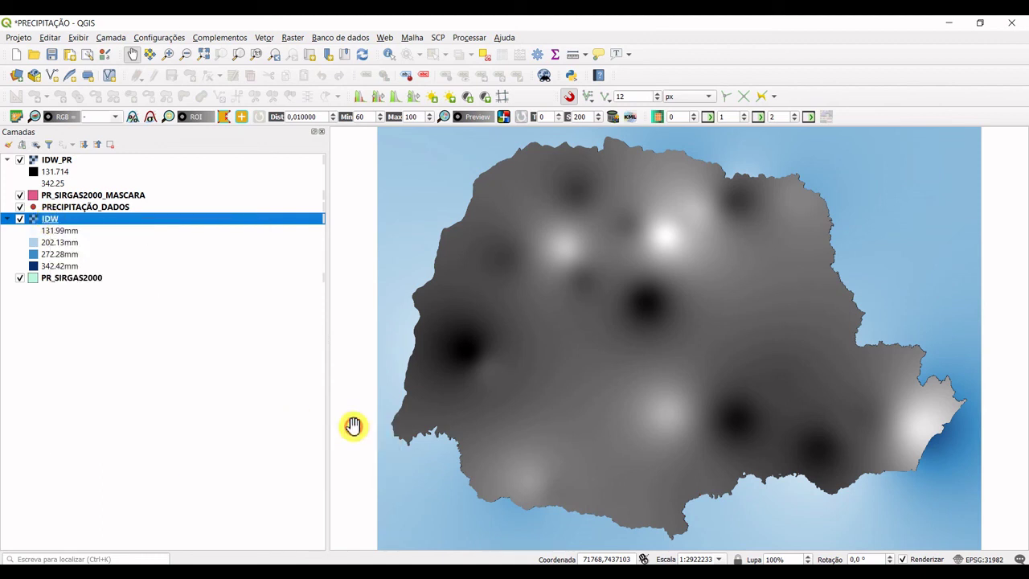
{"action": "left_click", "coordinate": [57, 161]}
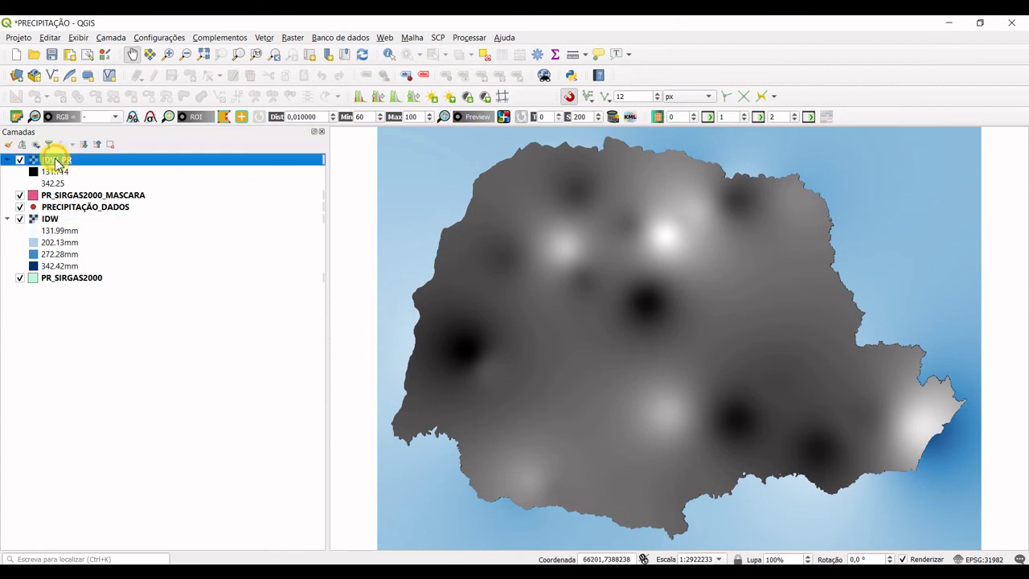
{"action": "right_click", "coordinate": [57, 161]}
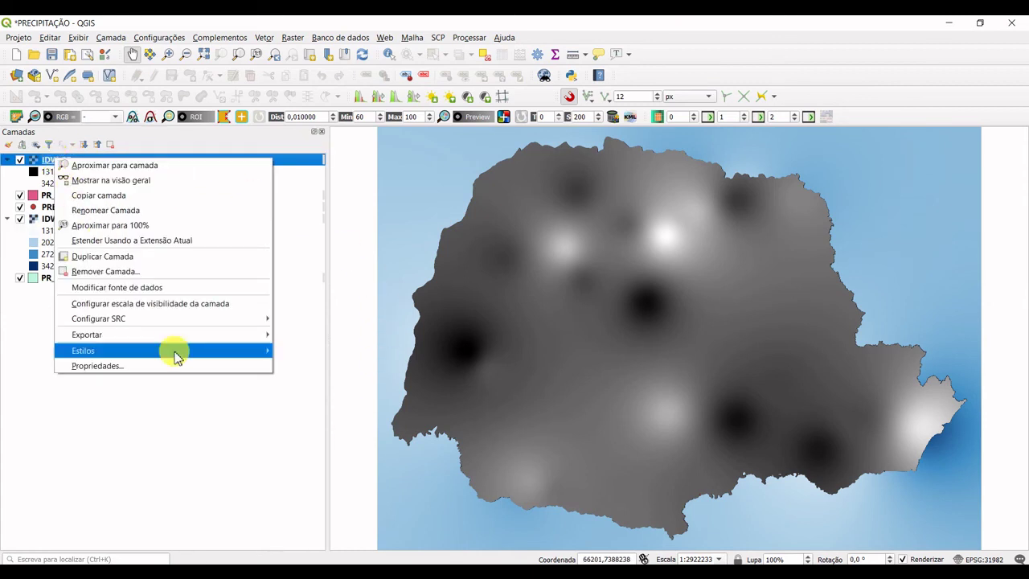
{"action": "mouse_move", "coordinate": [177, 356]}
{"action": "left_click", "coordinate": [332, 365]}
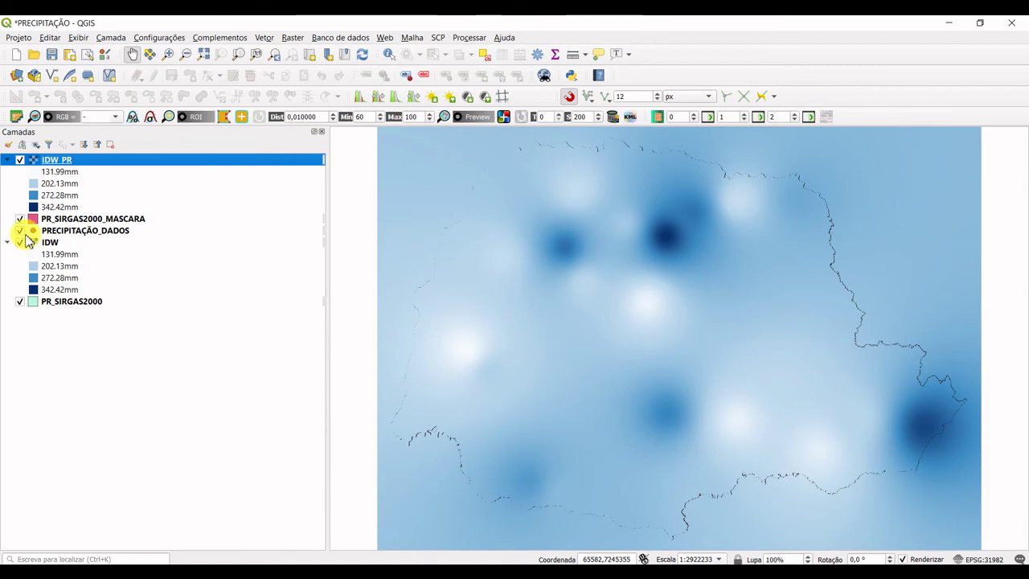
Step: Hide the PR_SIRGAS2000, PR_SIRGAS2000_MASCARA and IDW layers, and move PRECIPITAÇÃO_DADOS and the mask layer above IDW_PR
{"action": "left_click", "coordinate": [21, 302]}
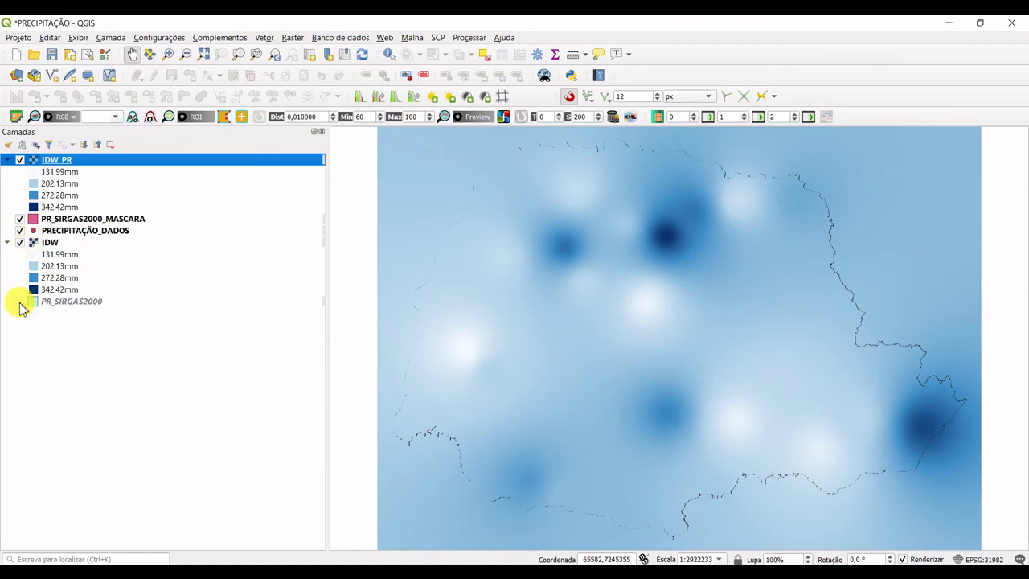
{"action": "left_click", "coordinate": [20, 219]}
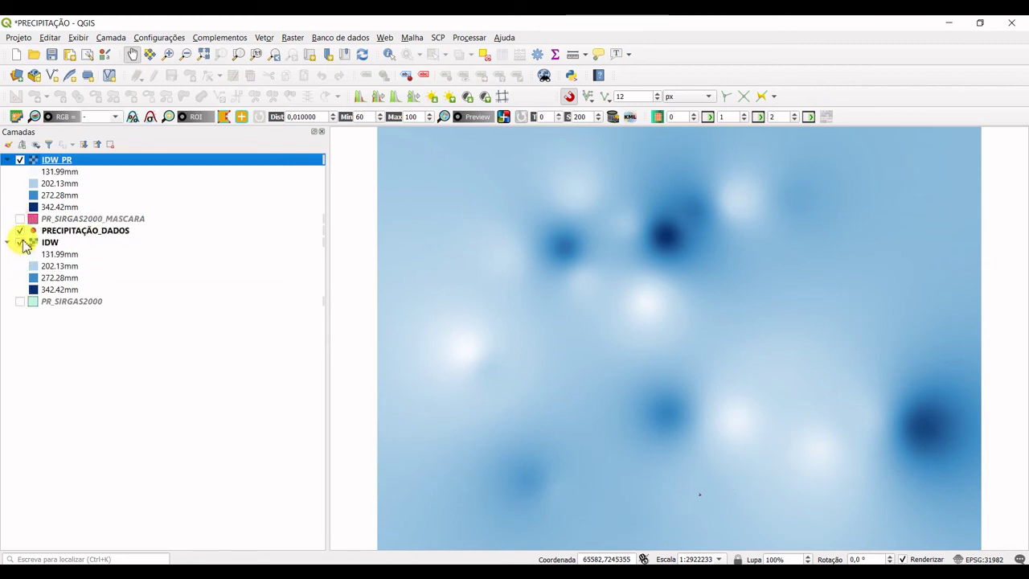
{"action": "left_click_drag", "start_coordinate": [93, 232], "coordinate": [89, 160]}
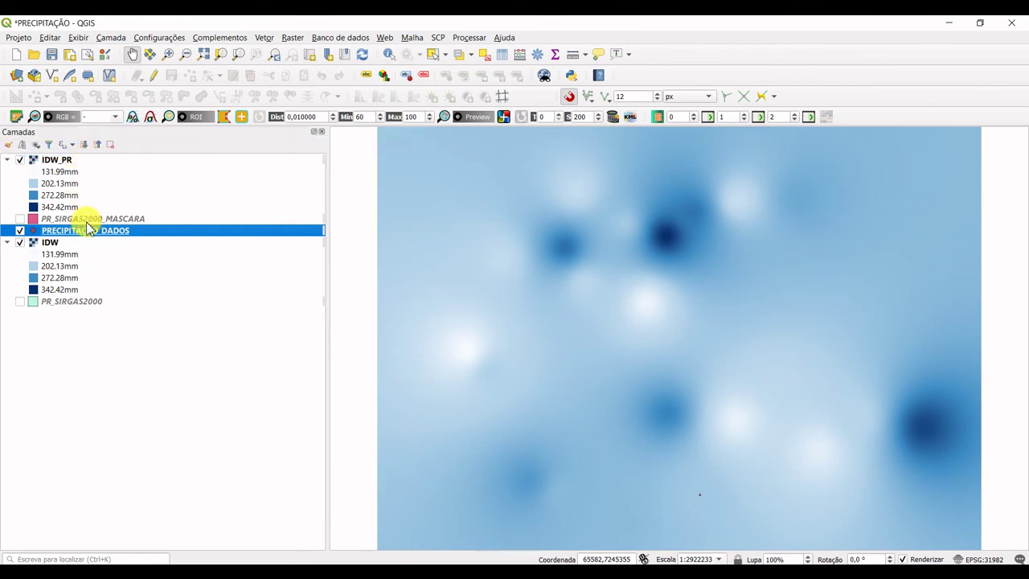
{"action": "left_click_drag", "start_coordinate": [90, 235], "coordinate": [63, 237]}
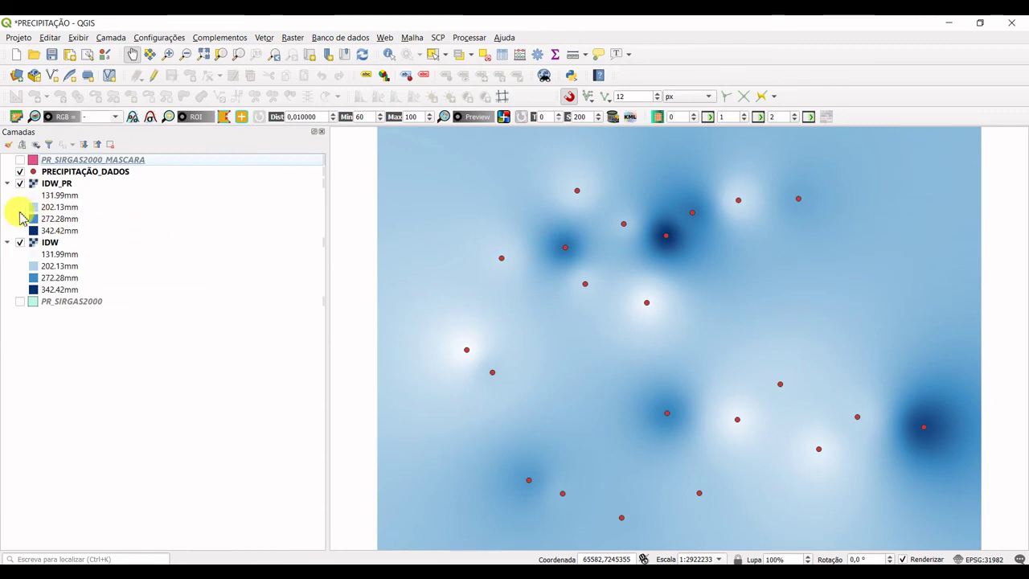
{"action": "left_click", "coordinate": [19, 242]}
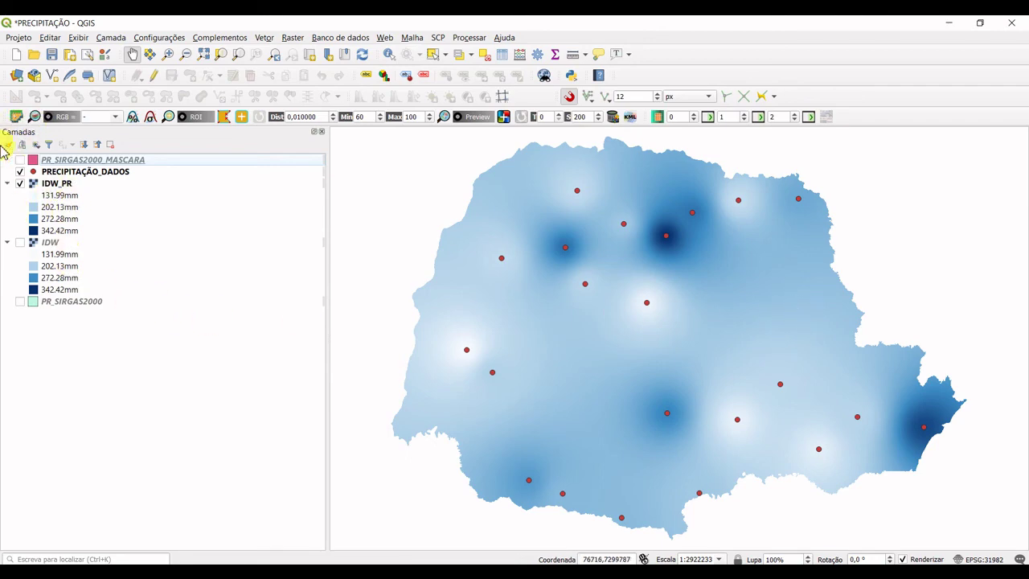
Step: Change the fill colour of the PRECIPITAÇÃO_DADOS simple marker to the near-black recent colour and apply it
{"action": "double_click", "coordinate": [29, 171]}
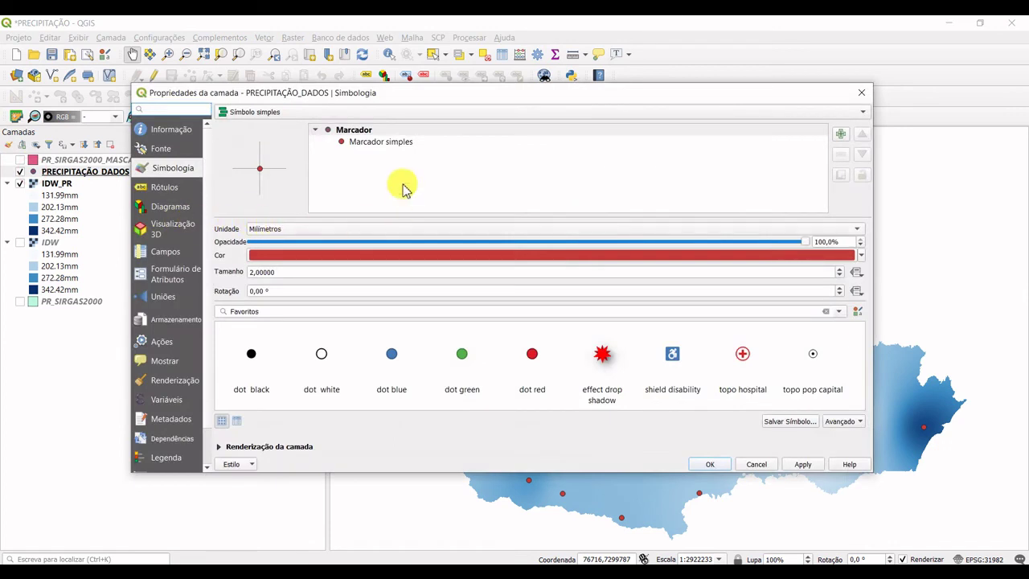
{"action": "left_click", "coordinate": [389, 142]}
{"action": "left_click", "coordinate": [824, 269]}
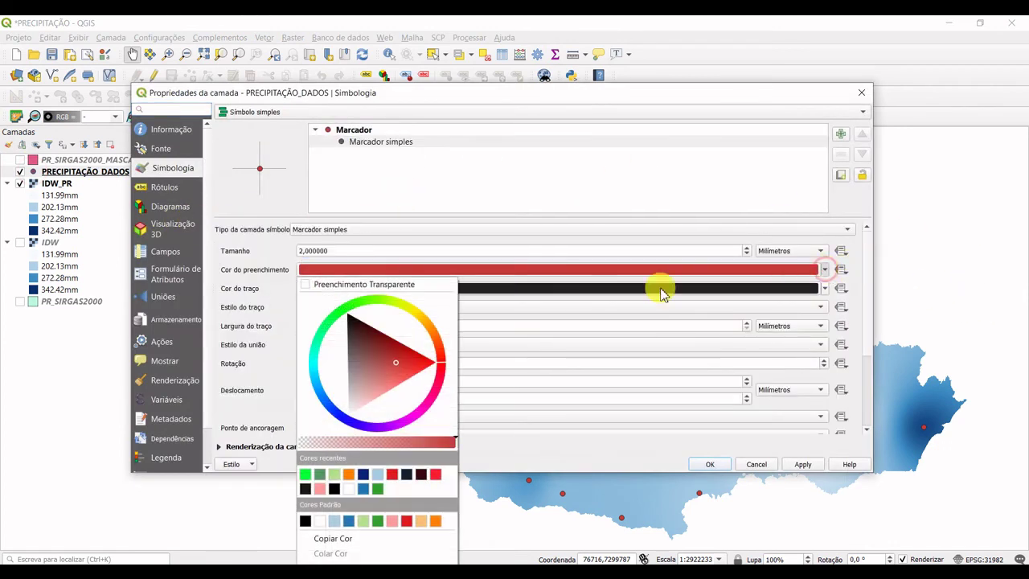
{"action": "left_click", "coordinate": [408, 473]}
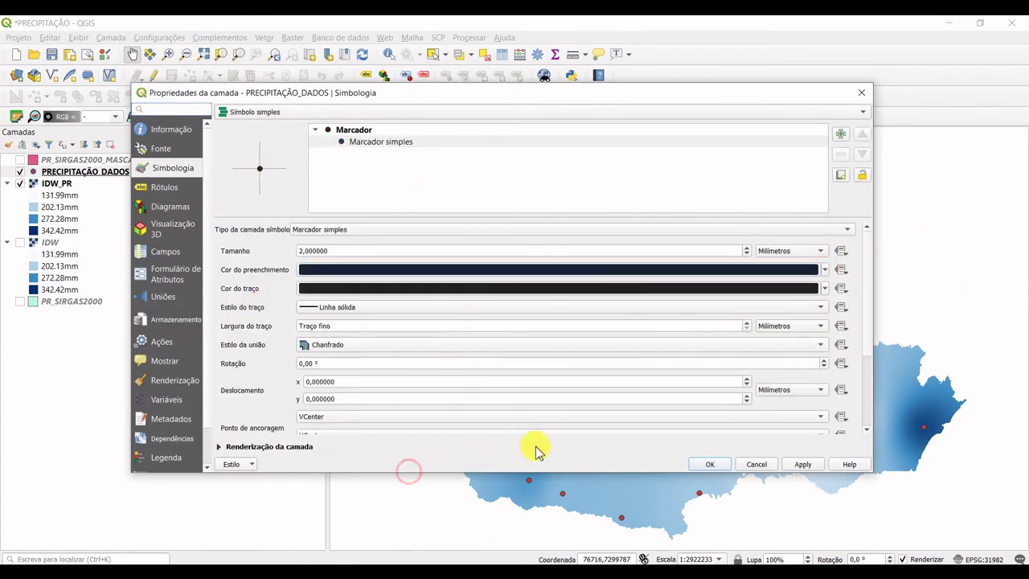
{"action": "left_click", "coordinate": [800, 463]}
{"action": "left_click", "coordinate": [708, 464]}
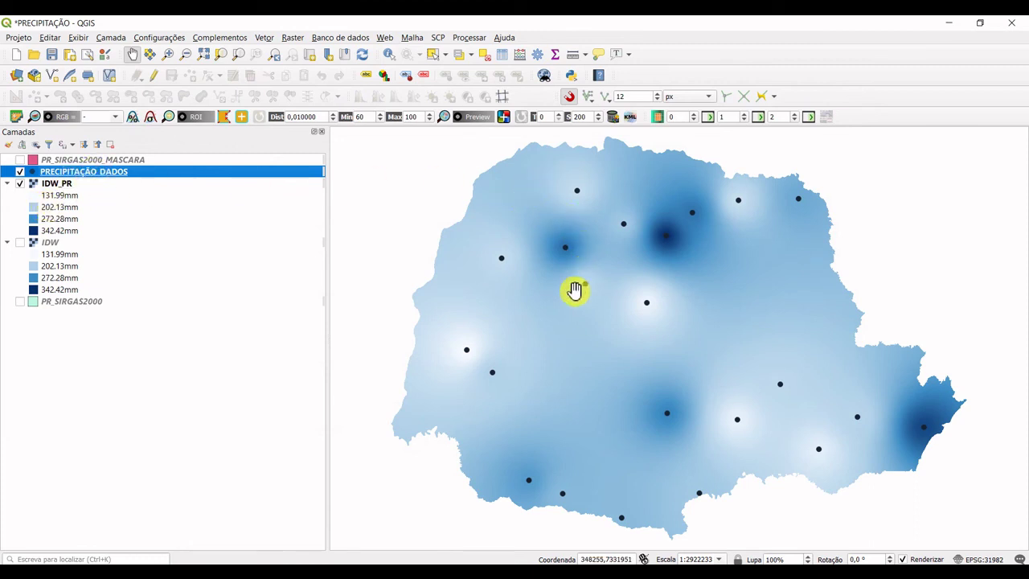
Step: Turn on simple labels for the PRECIPITAÇÃO_DADOS layer using the NOME field as the label value
{"action": "right_click", "coordinate": [78, 179]}
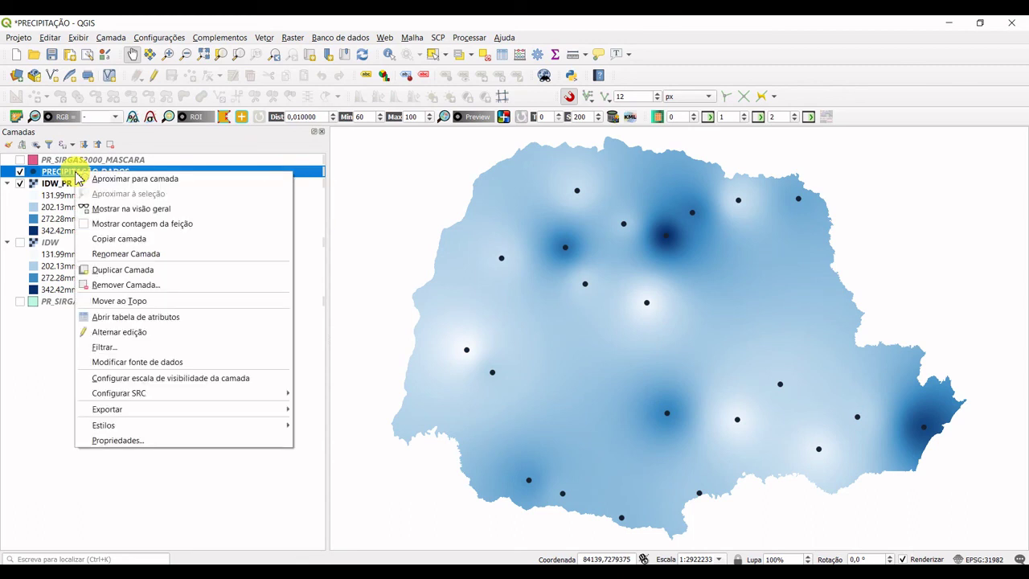
{"action": "left_click", "coordinate": [129, 439]}
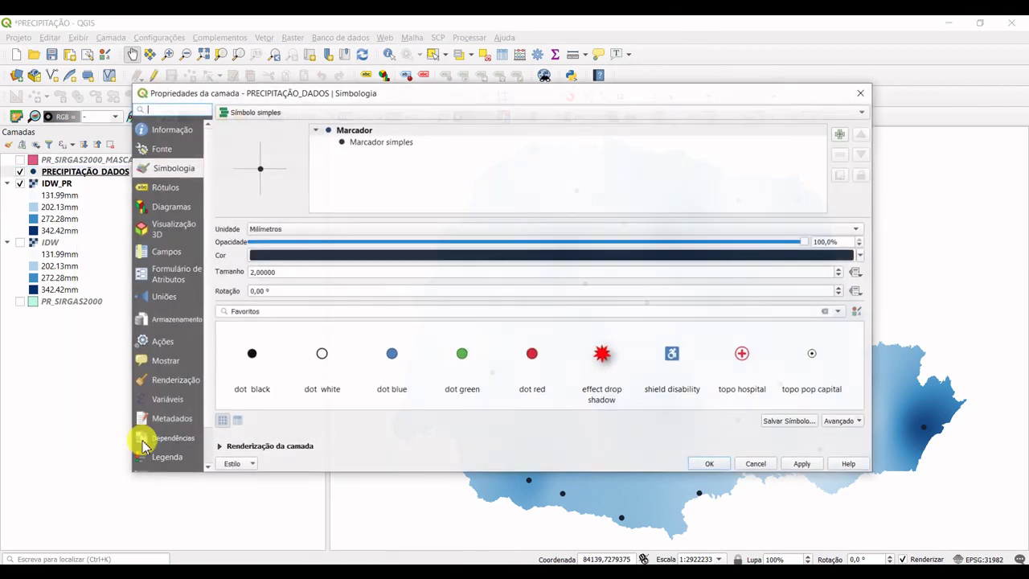
{"action": "left_click", "coordinate": [164, 192]}
{"action": "left_click", "coordinate": [315, 112]}
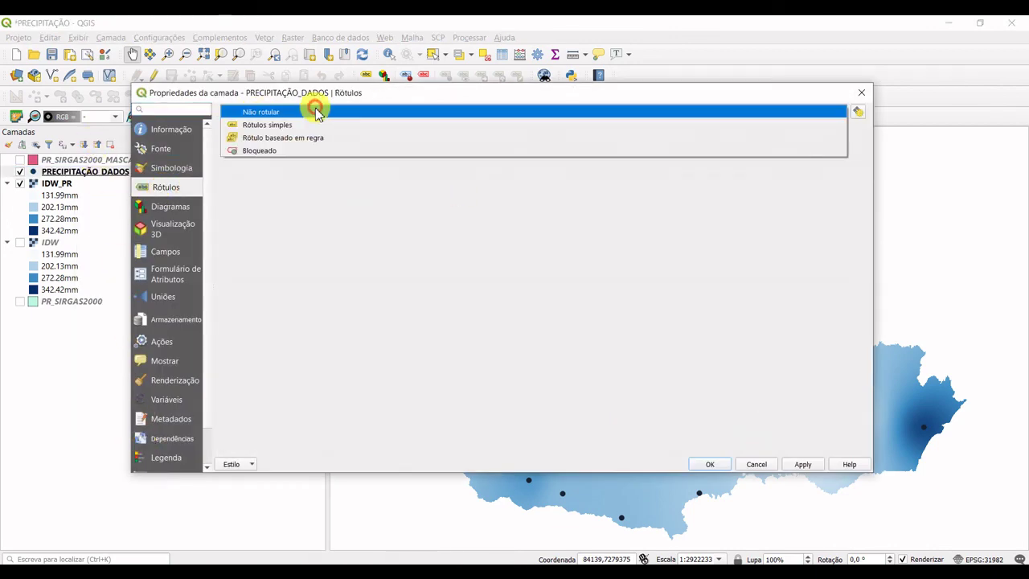
{"action": "left_click", "coordinate": [277, 125]}
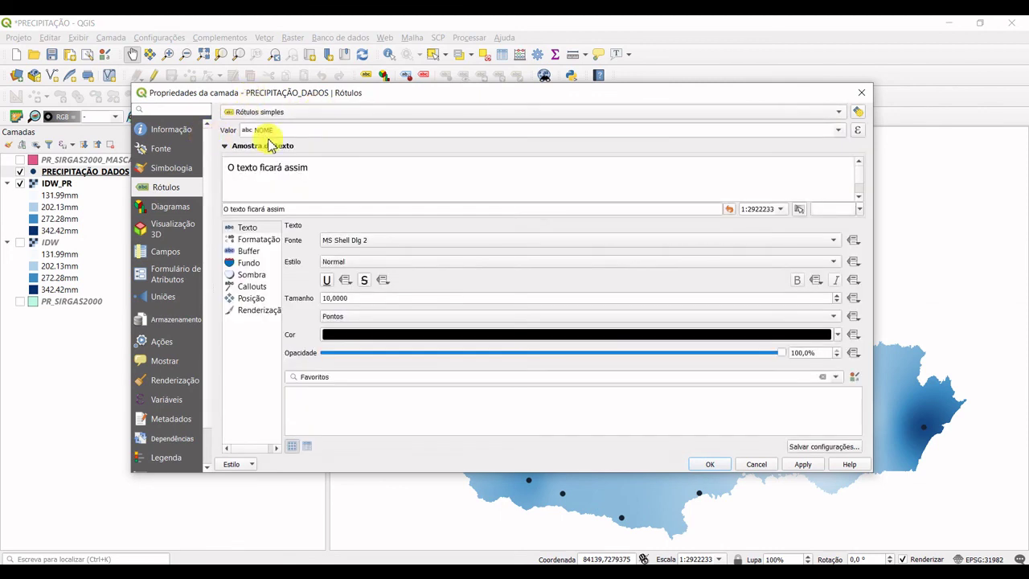
{"action": "left_click", "coordinate": [839, 131]}
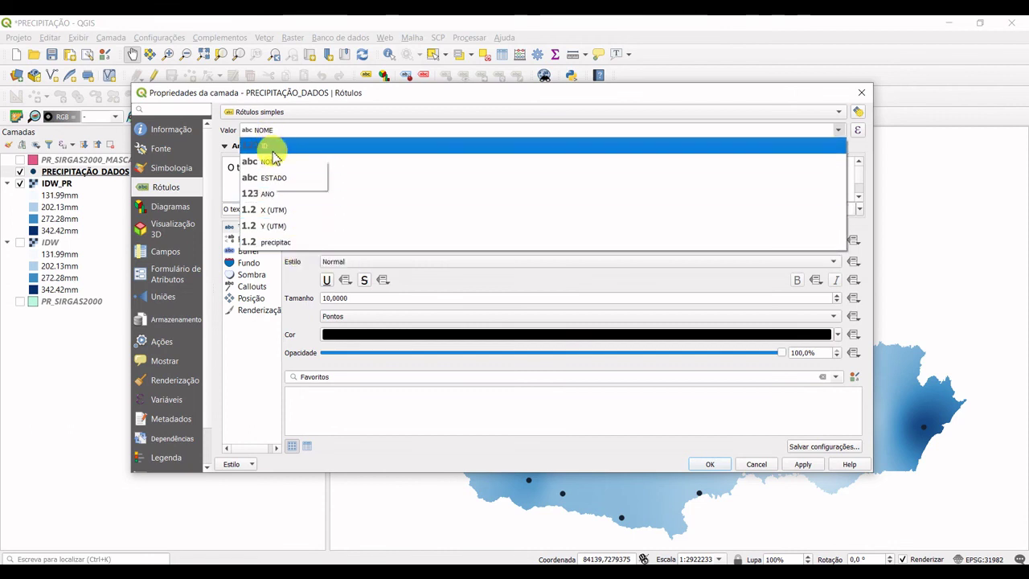
{"action": "left_click", "coordinate": [306, 164]}
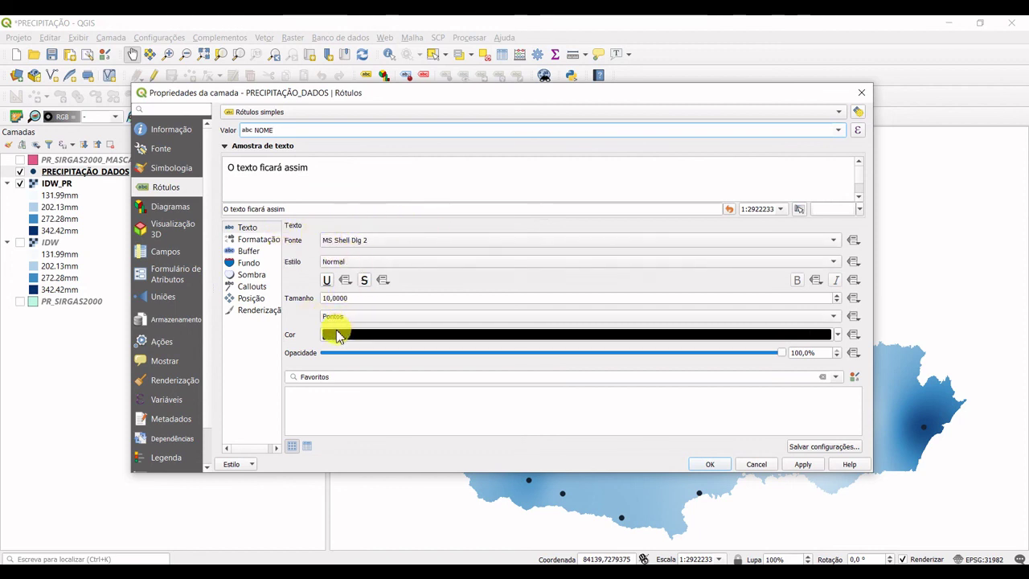
{"action": "left_click", "coordinate": [803, 465]}
{"action": "left_click", "coordinate": [712, 465]}
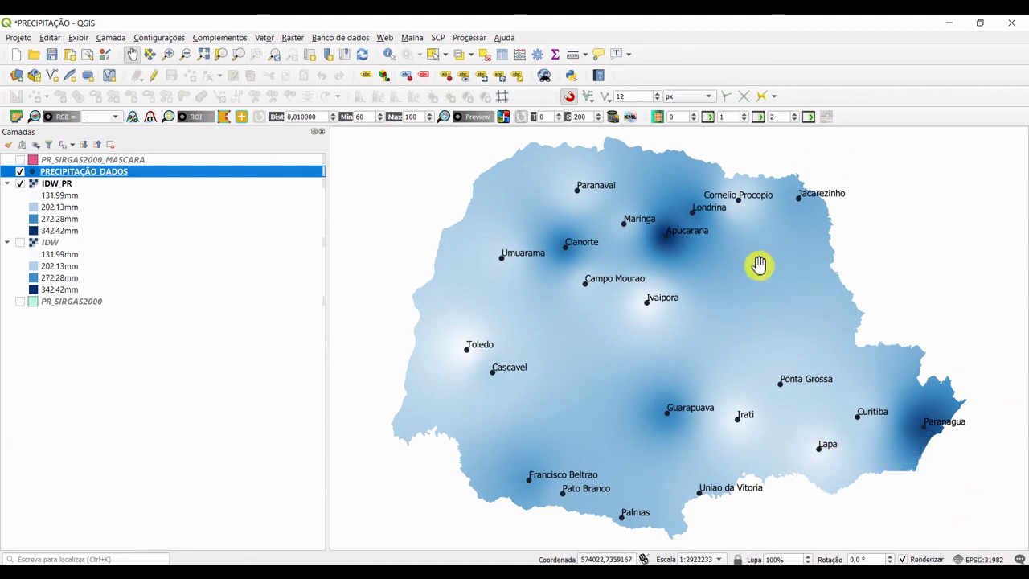
Step: Start editing PRECIPITAÇÃO_DADOS and enable moving its labels, with NOME as the primary key for auxiliary storage
{"action": "left_click_drag", "start_coordinate": [873, 501], "coordinate": [841, 498]}
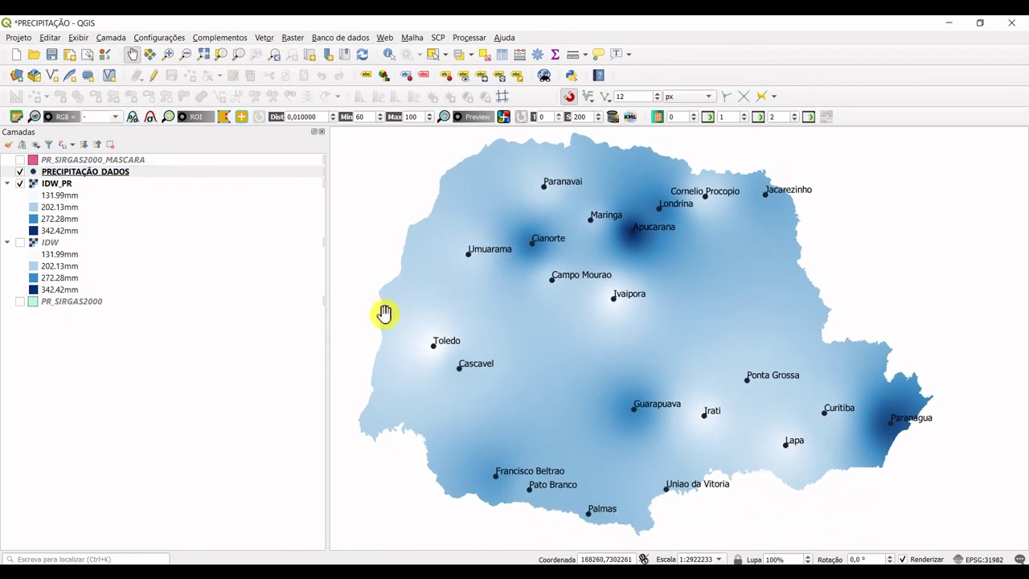
{"action": "left_click", "coordinate": [72, 171]}
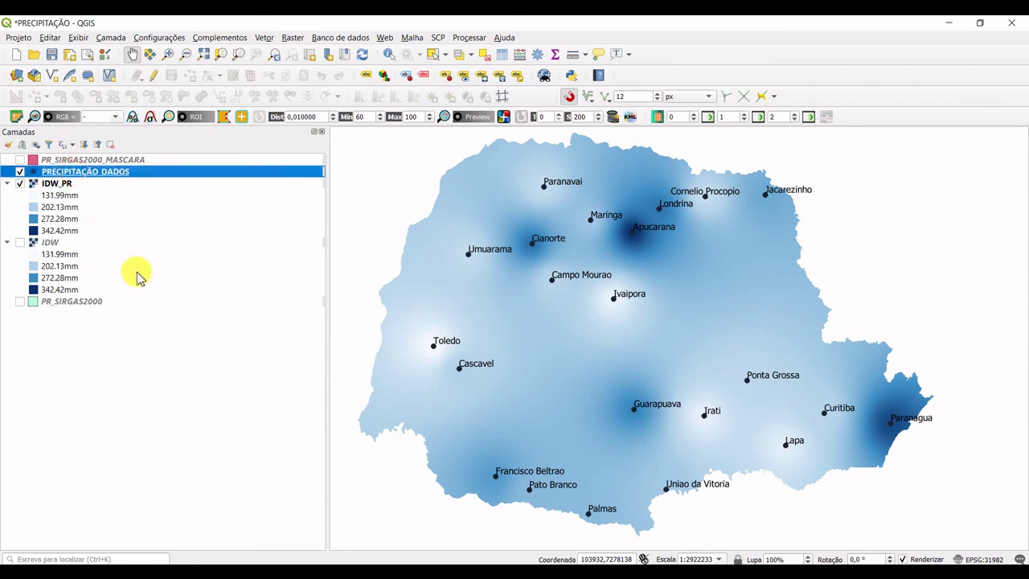
{"action": "left_click", "coordinate": [155, 77]}
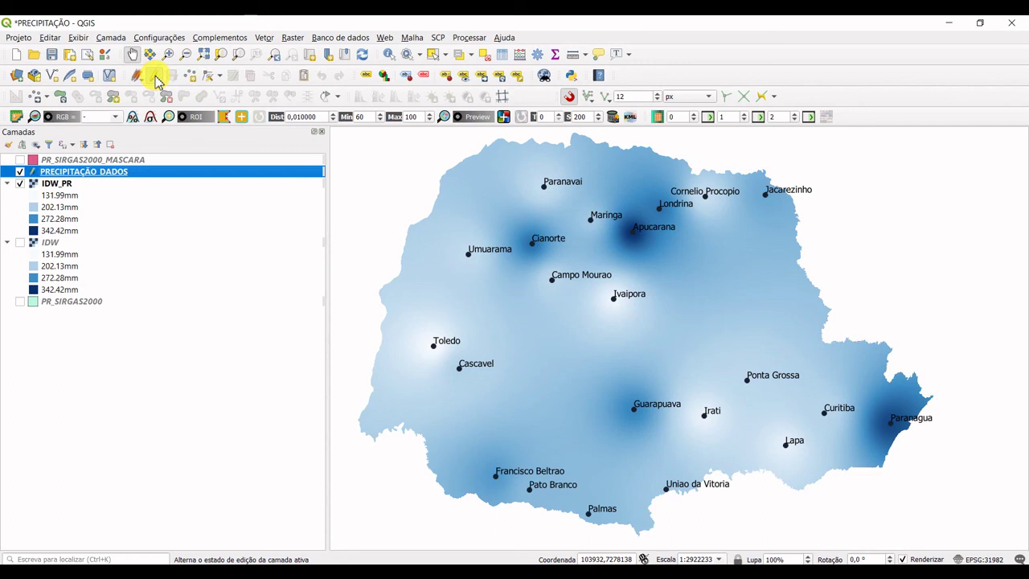
{"action": "left_click", "coordinate": [483, 78]}
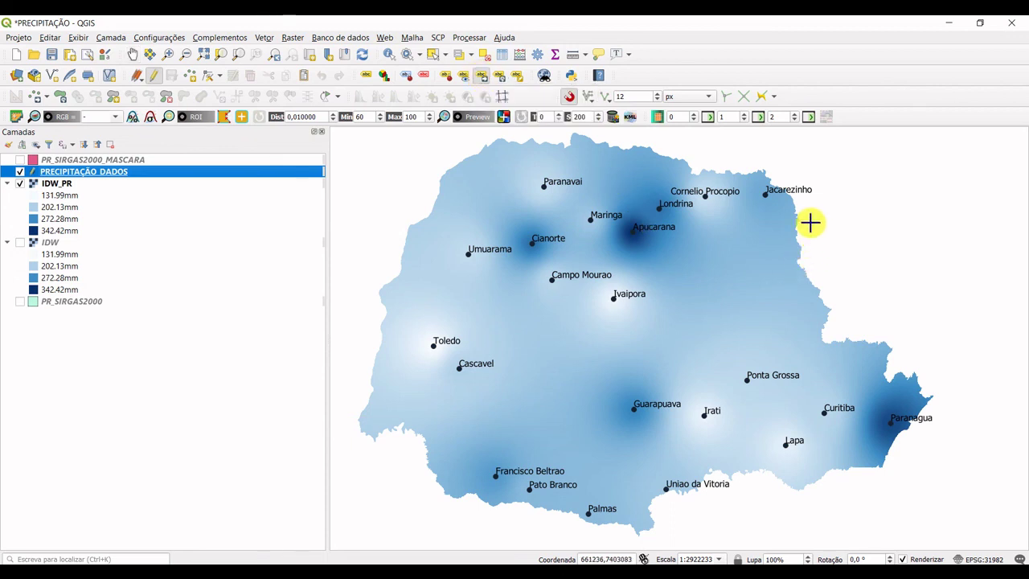
{"action": "left_click", "coordinate": [790, 193]}
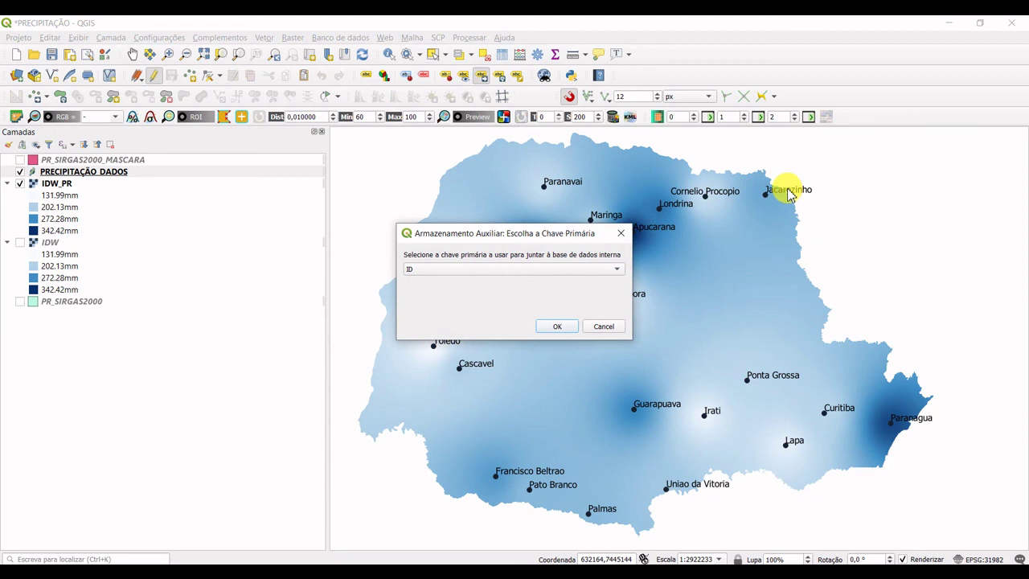
{"action": "left_click", "coordinate": [603, 270]}
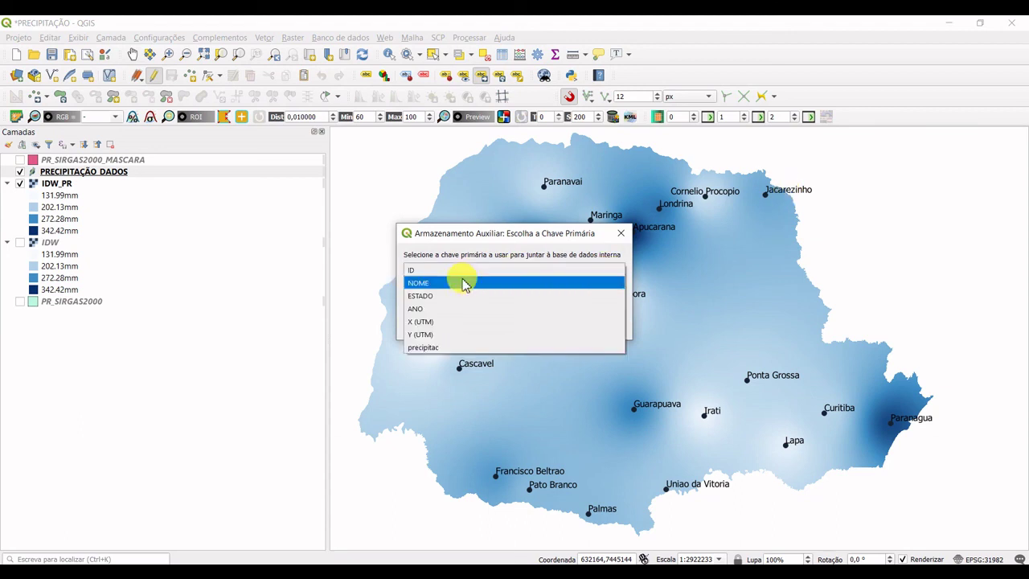
{"action": "left_click", "coordinate": [421, 283]}
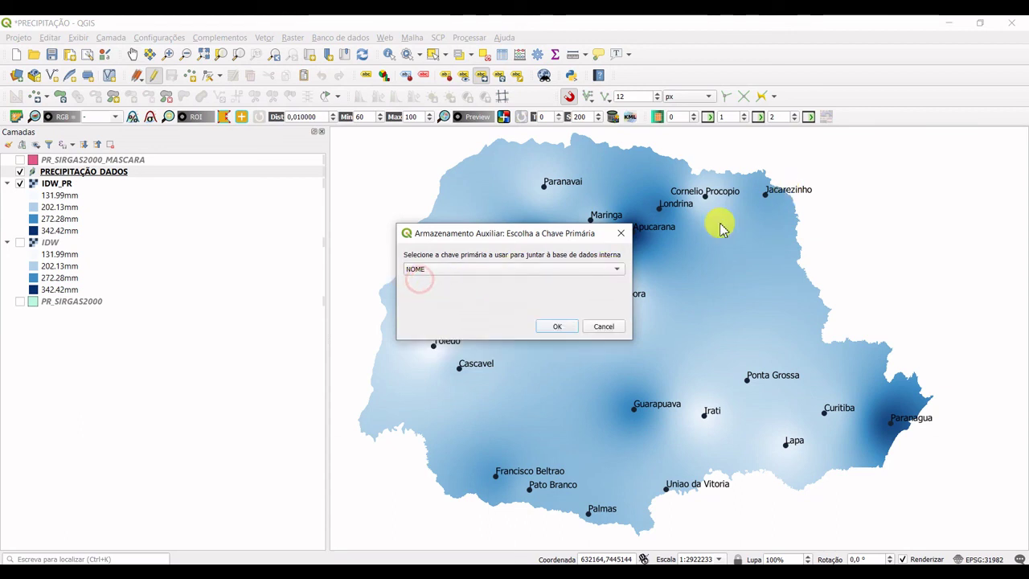
{"action": "left_click", "coordinate": [560, 327]}
Step: Move the Jacarezinho label below its point and the Paranagua and Uniao da Vitoria labels above theirs, then finish editing
{"action": "left_click_drag", "start_coordinate": [790, 190], "coordinate": [769, 208]}
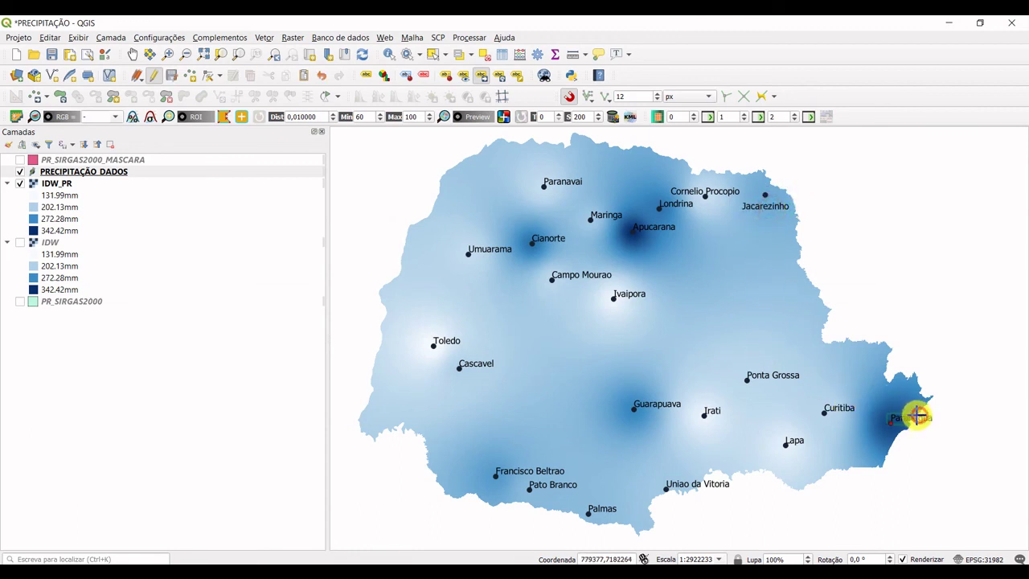
{"action": "left_click_drag", "start_coordinate": [917, 416], "coordinate": [898, 409]}
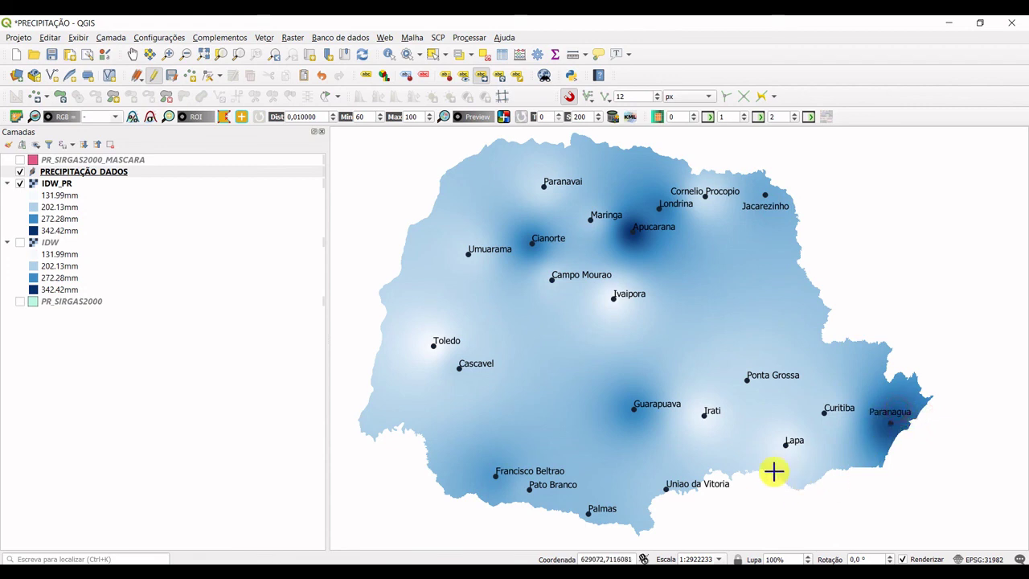
{"action": "left_click_drag", "start_coordinate": [710, 487], "coordinate": [667, 477]}
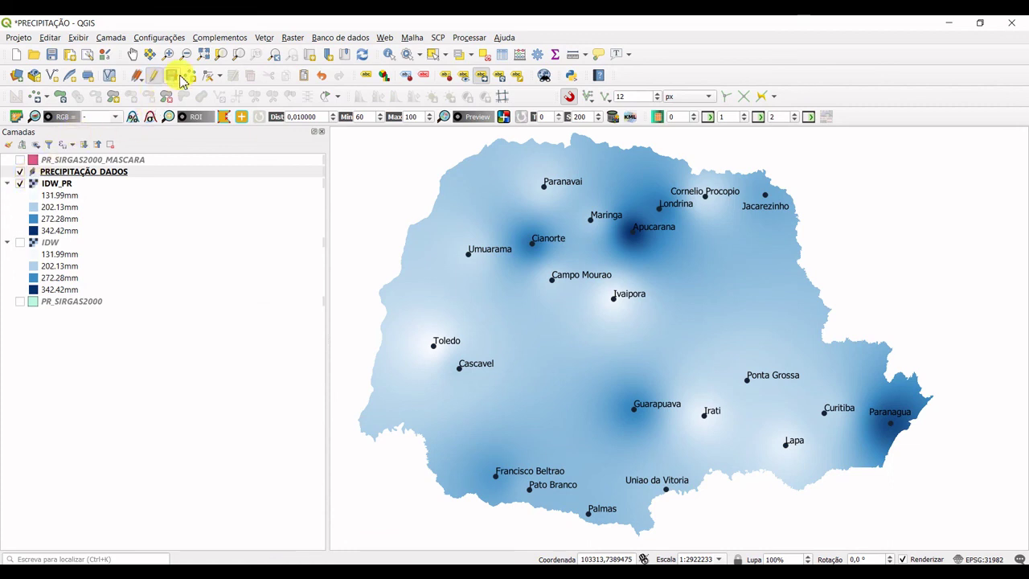
{"action": "left_click", "coordinate": [153, 75]}
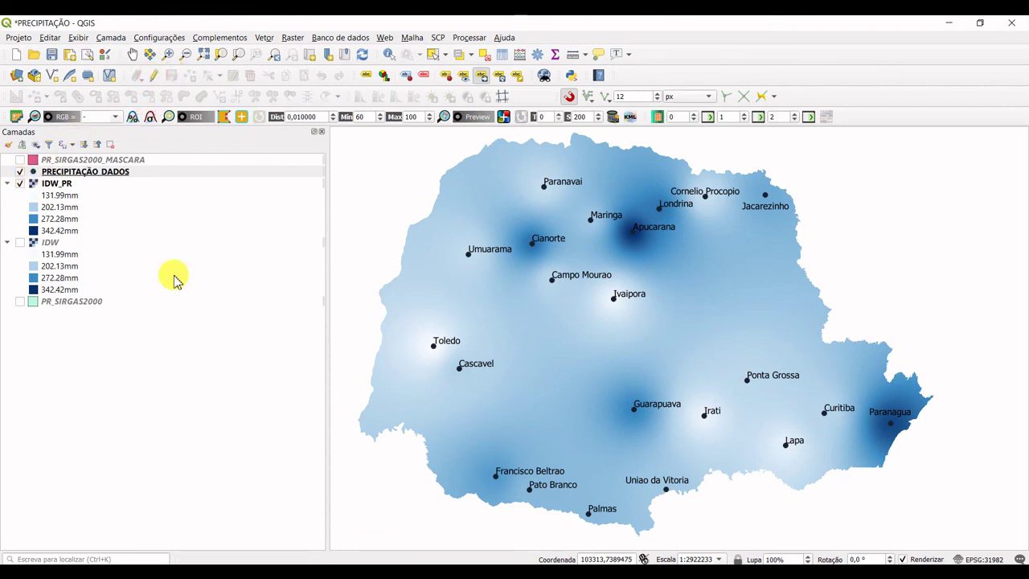
Step: Show the PR_SIRGAS2000 layer and give its simple fill a transparent fill colour
{"action": "left_click", "coordinate": [19, 303]}
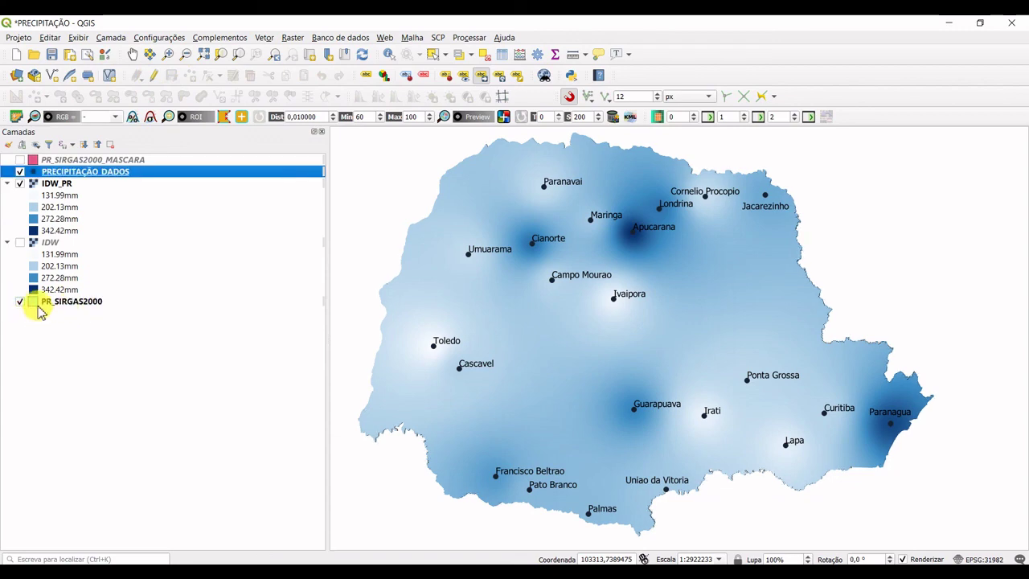
{"action": "double_click", "coordinate": [35, 303]}
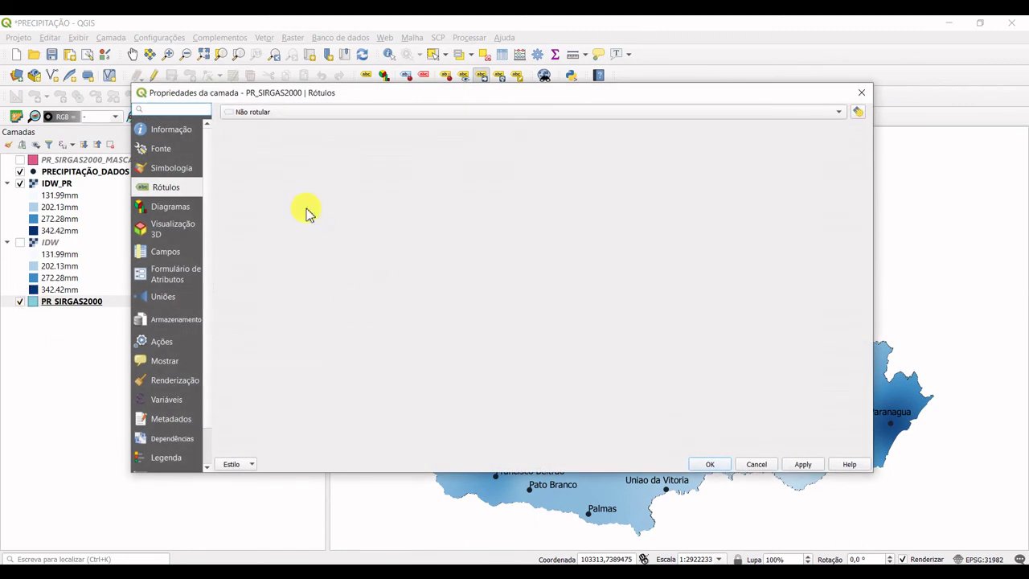
{"action": "left_click", "coordinate": [184, 168]}
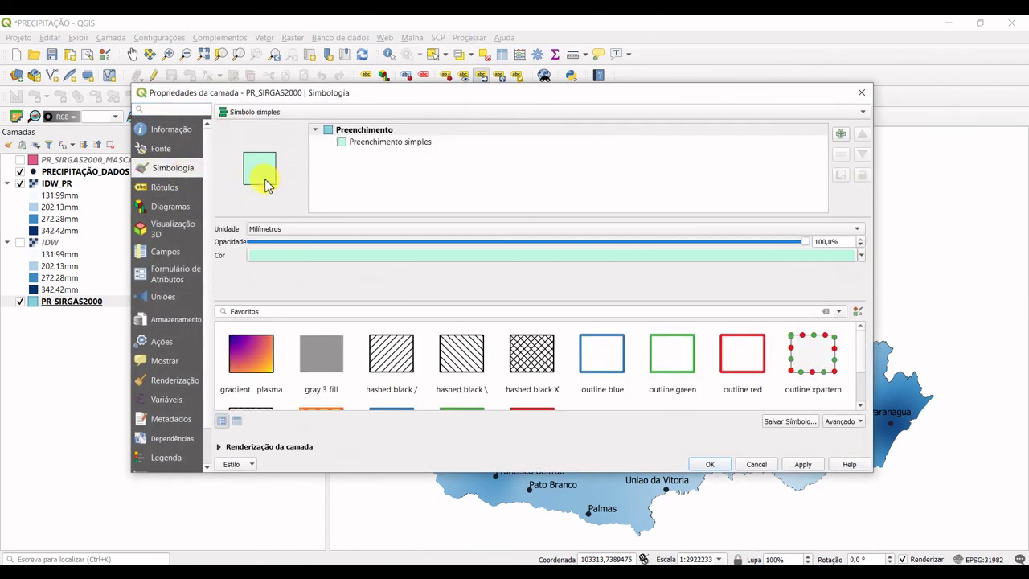
{"action": "left_click", "coordinate": [371, 143]}
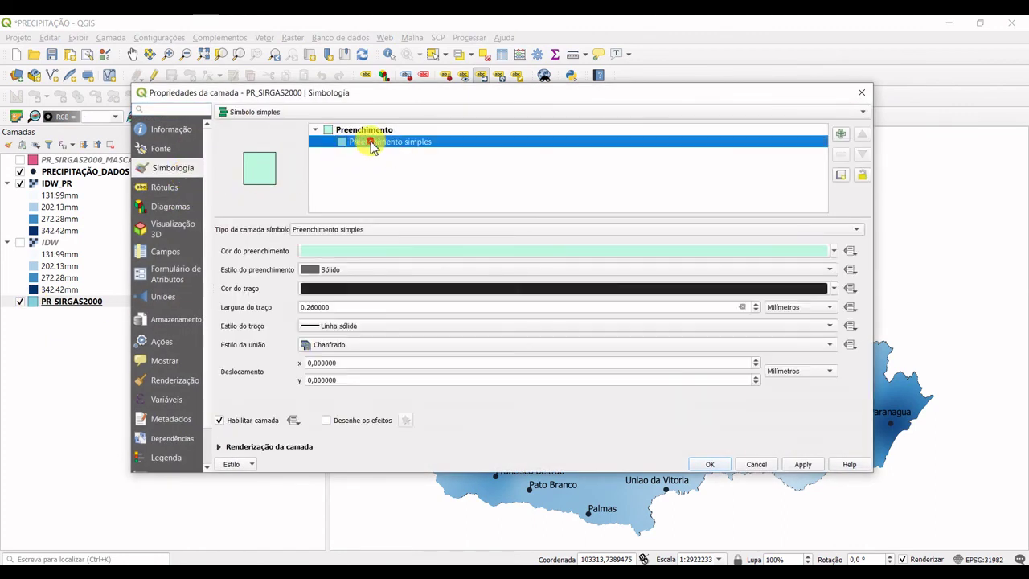
{"action": "left_click", "coordinate": [833, 251]}
{"action": "left_click", "coordinate": [389, 266]}
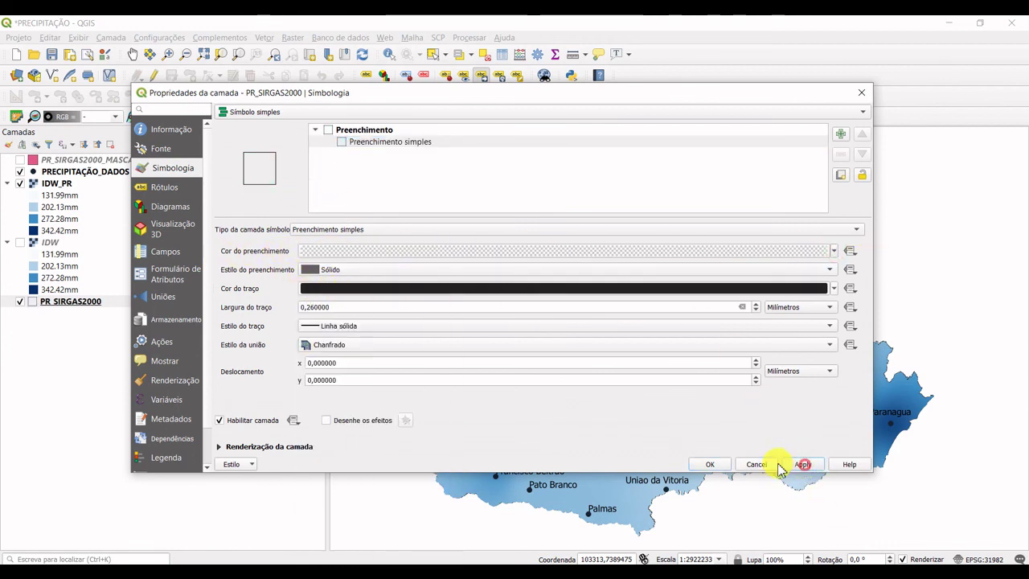
{"action": "left_click", "coordinate": [709, 465]}
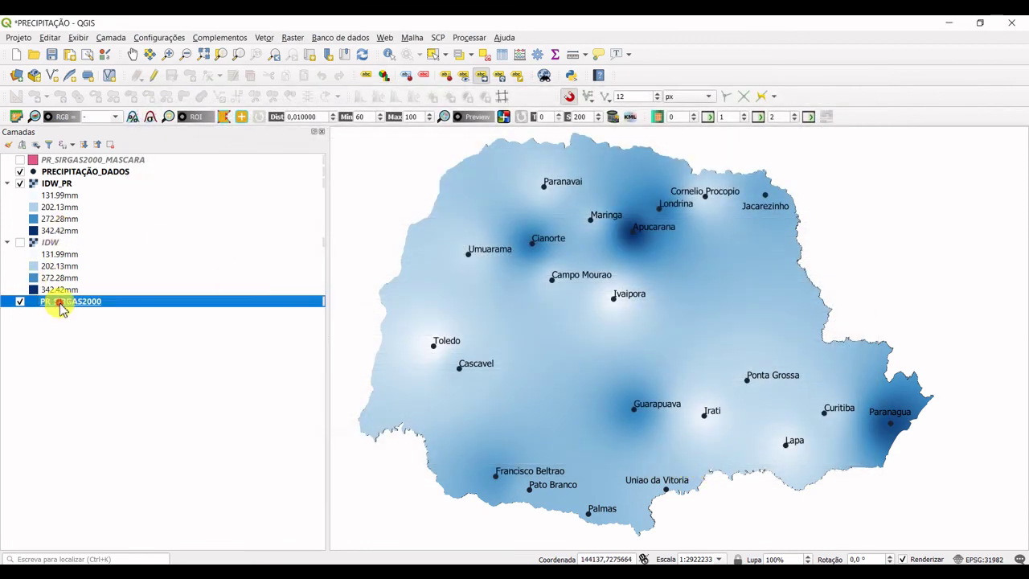
Step: Move the PR_SIRGAS2000 layer directly above IDW_PR in the layer order and hide it
{"action": "left_click_drag", "start_coordinate": [62, 301], "coordinate": [62, 183]}
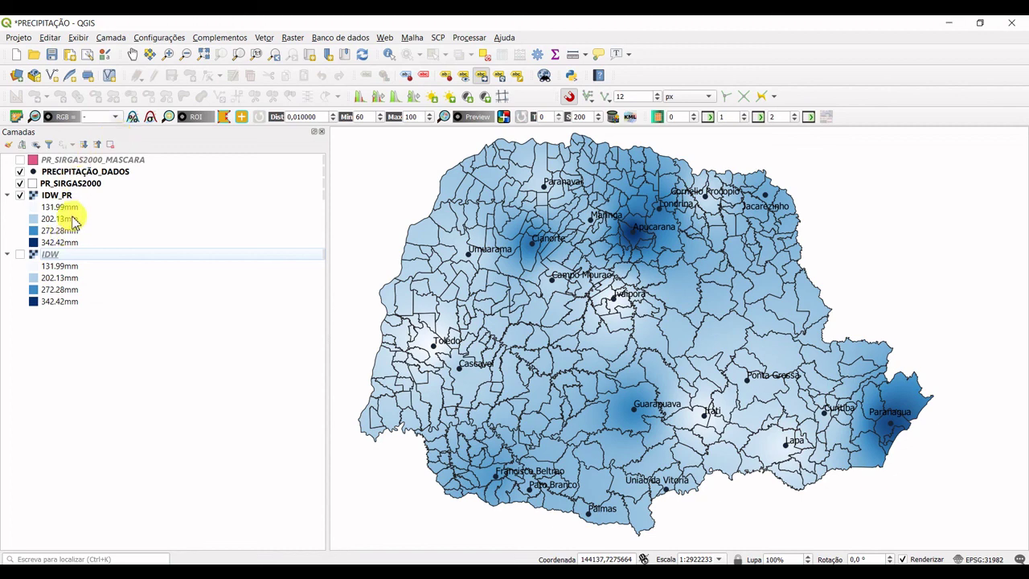
{"action": "left_click", "coordinate": [20, 183]}
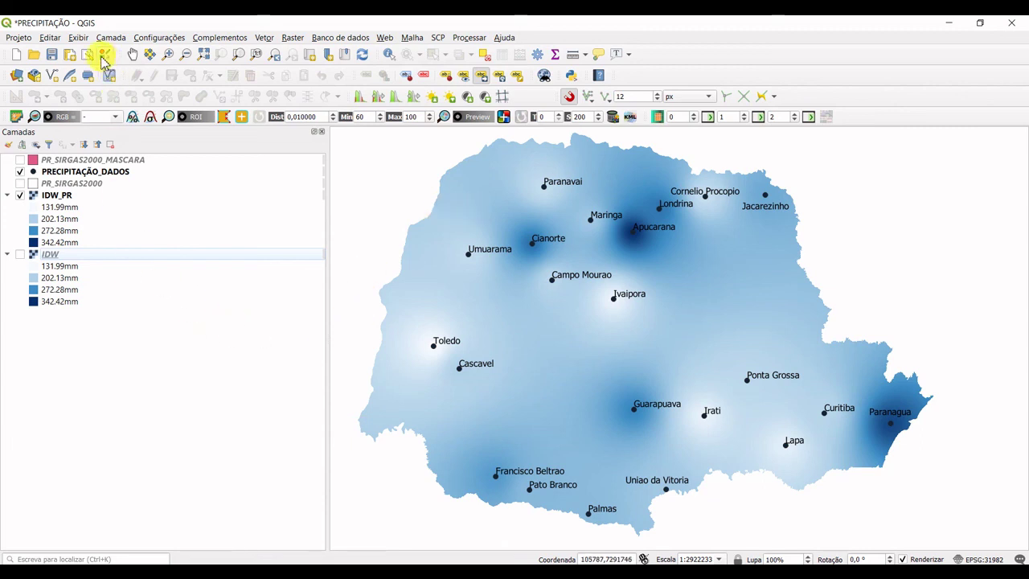
Step: Save the project and create a new print layout titled PRECIPITAÇÃO
{"action": "left_click", "coordinate": [52, 55]}
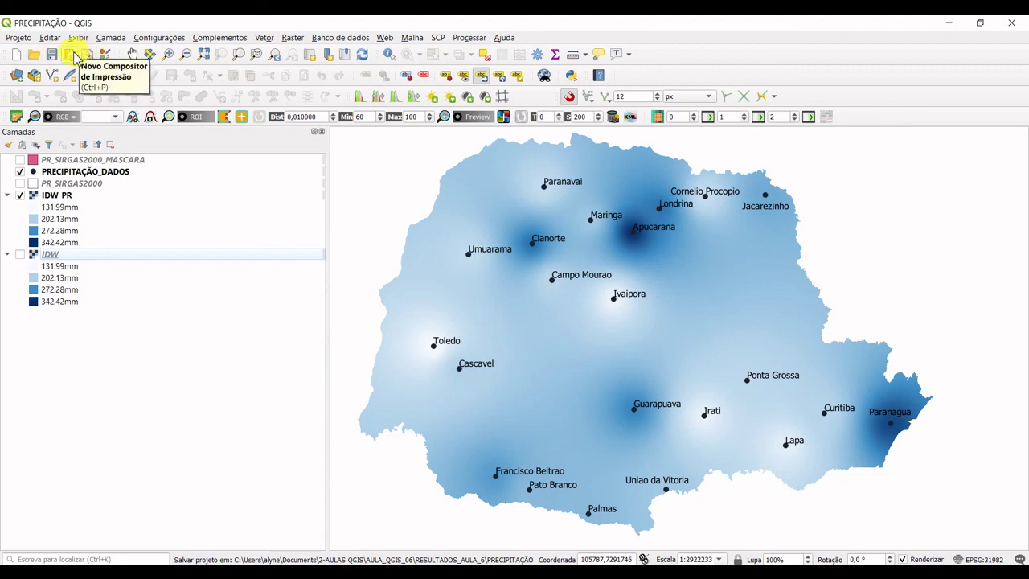
{"action": "left_click", "coordinate": [71, 56]}
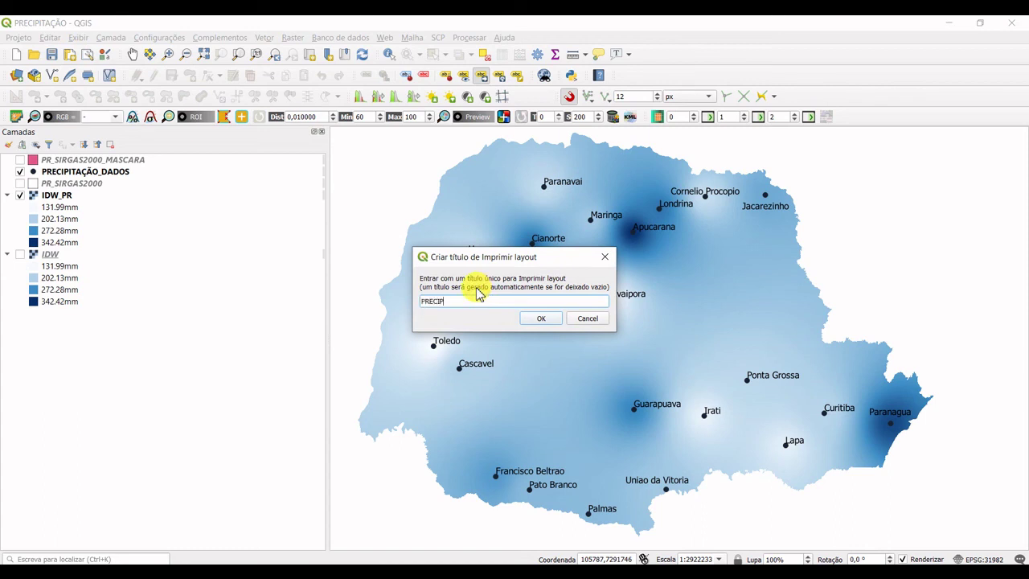
{"action": "left_click", "coordinate": [536, 317]}
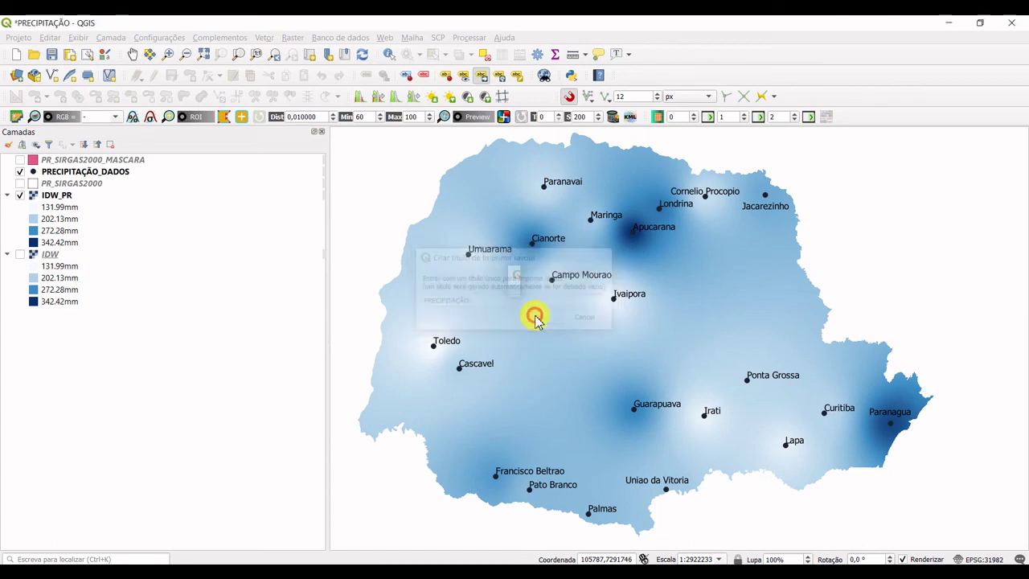